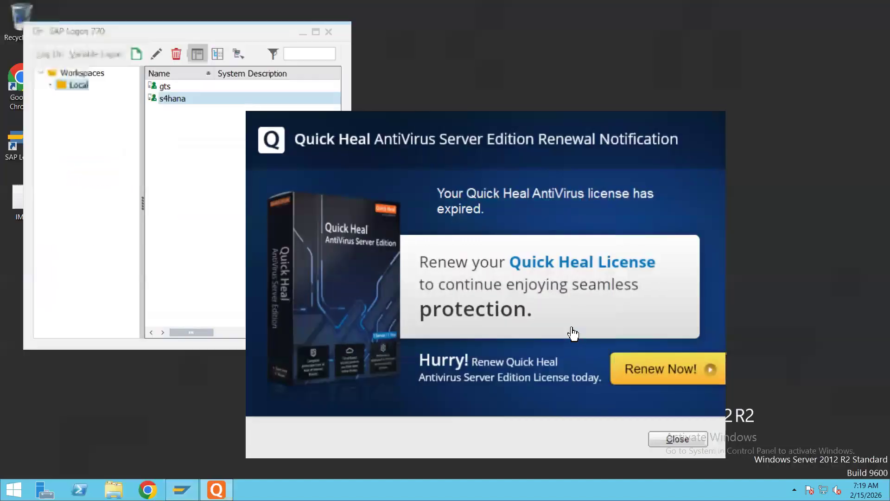
Dismiss the antivirus renewal notice and log on to the s4hana system in client 400 with the user name and account password.
click(677, 439)
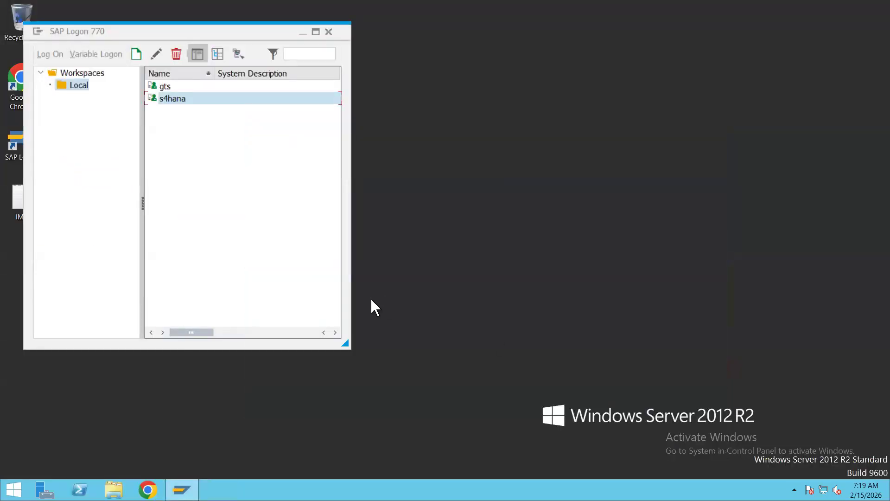
double_click(184, 102)
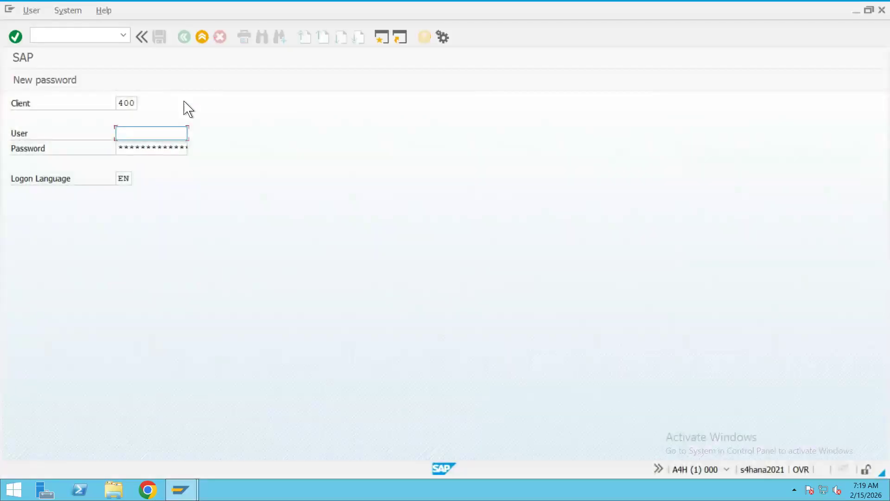
click(157, 147)
click(118, 147)
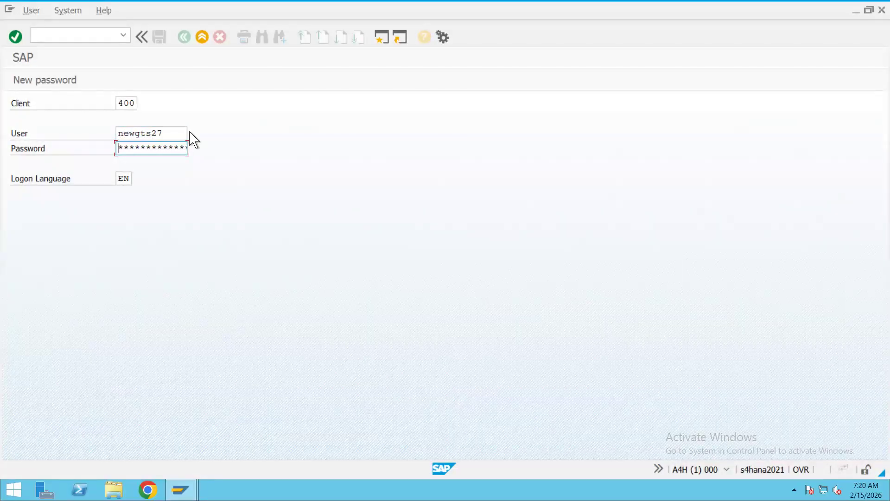
text(***********)
key(BackSpace)
key(BackSpace)
key(BackSpace)
key(BackSpace)
key(BackSpace)
key(BackSpace)
key(BackSpace)
key(BackSpace)
key(BackSpace)
key(BackSpace)
key(BackSpace)
text(**********)
key(Return)
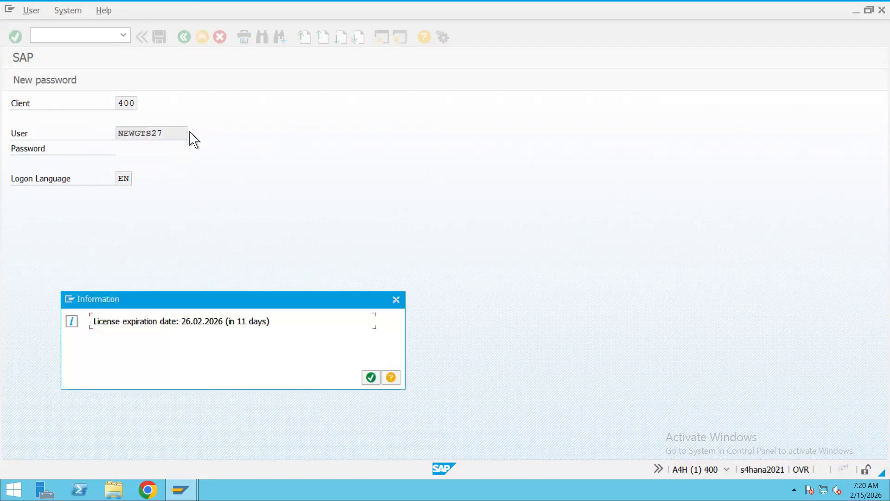
click(372, 378)
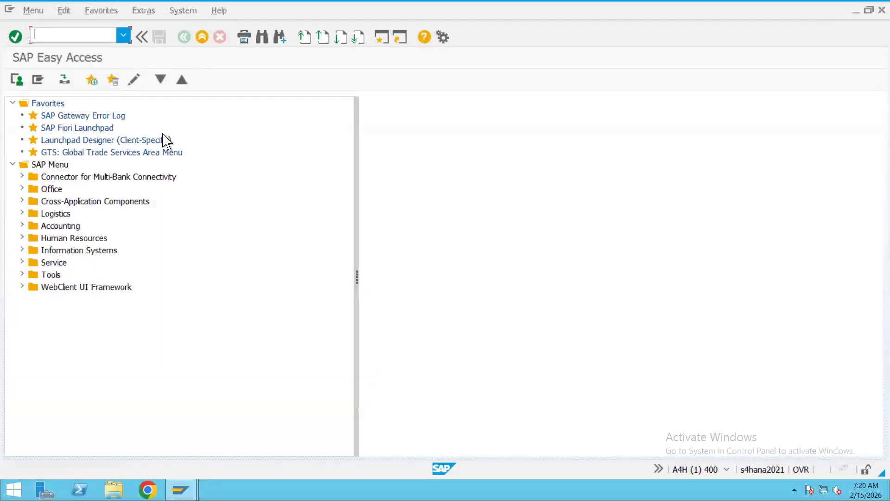
Run transaction /nspro, display the SAP Customizing Implementation Guide and select the Materials Management node.
text(/nspro)
key(Return)
click(69, 82)
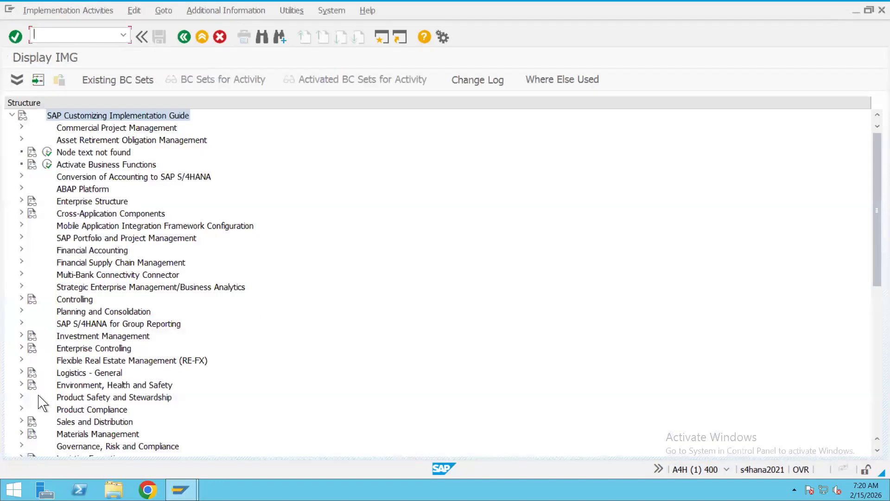
click(91, 421)
click(123, 435)
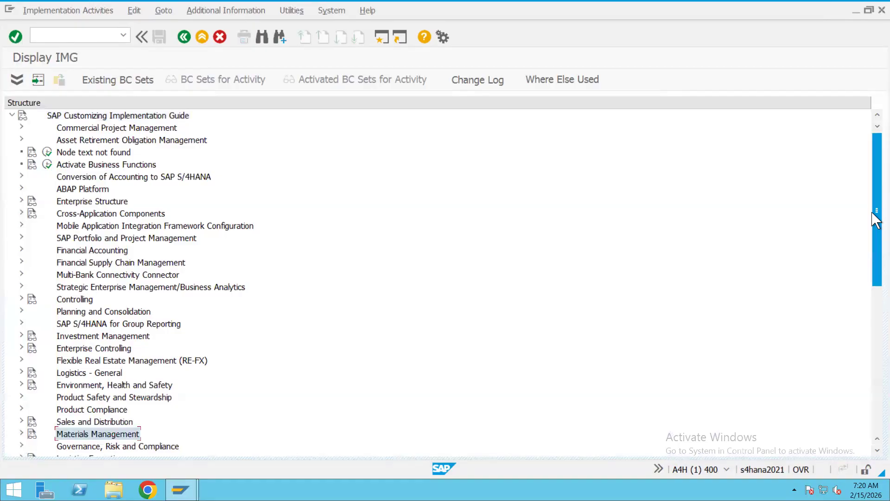
View the gts and s4hana entries in the SAP Logon list and return to the implementation guide.
click(855, 12)
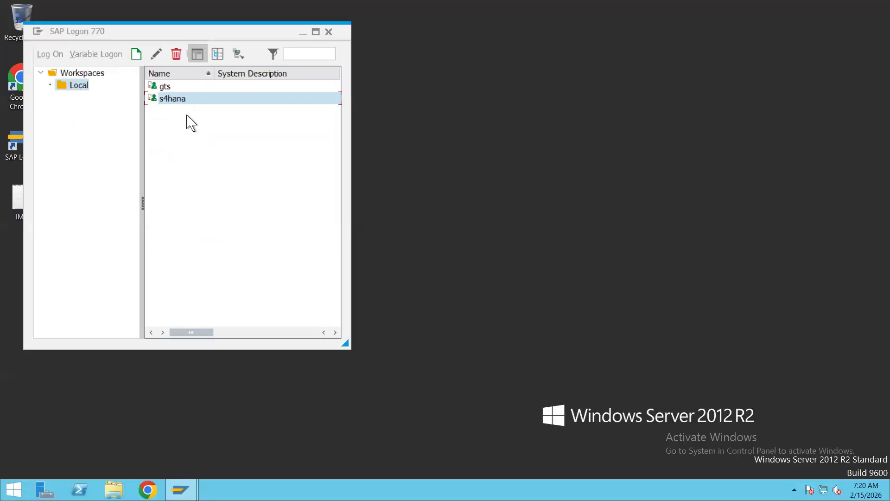
click(183, 89)
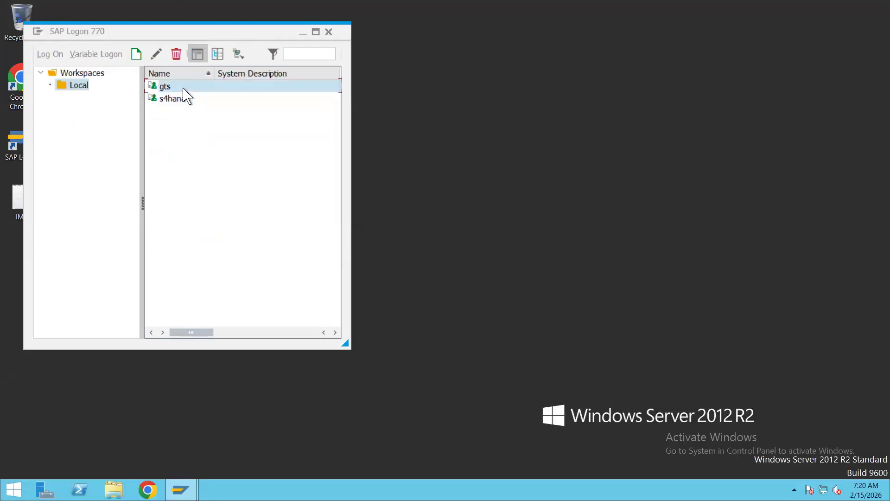
click(179, 99)
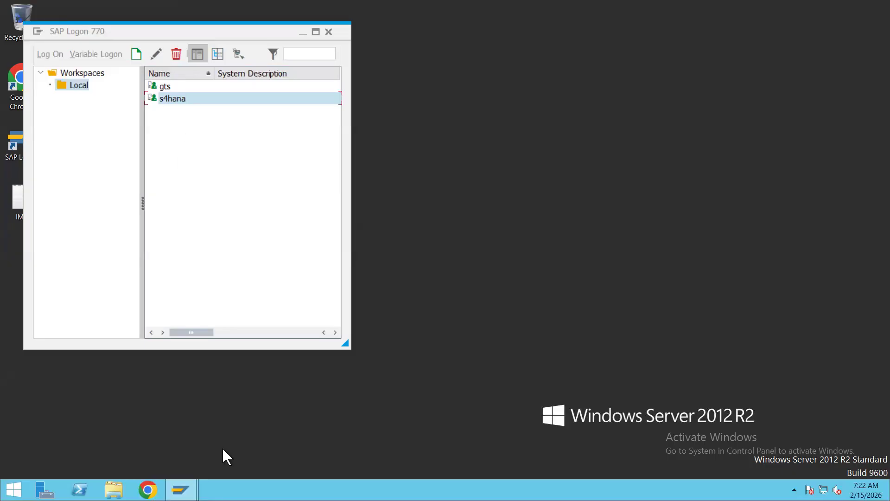
click(180, 489)
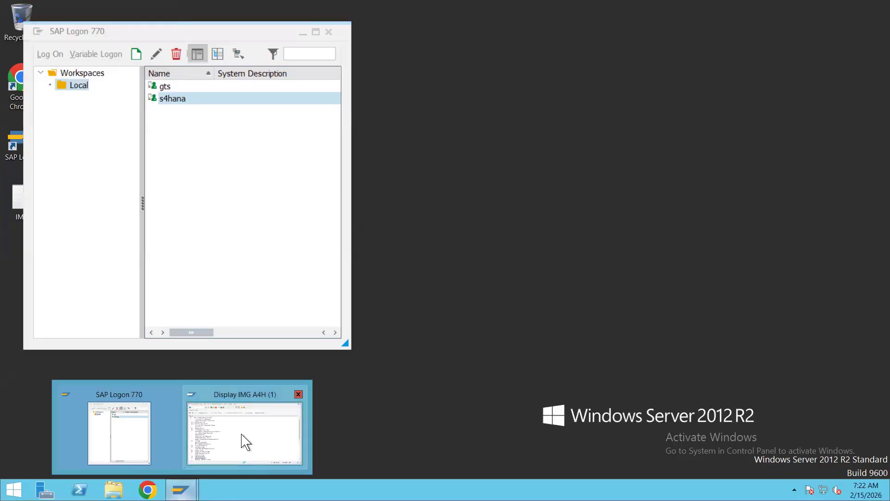
click(244, 441)
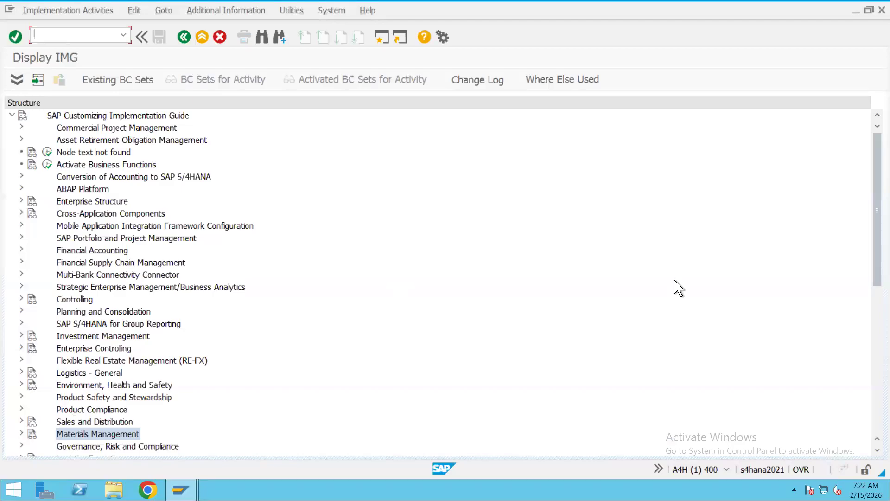
Expand Integration with Other SAP Components down to SAP Global Trade Services under Integration with Governance, Risk and Compliance.
drag(876, 199, 875, 375)
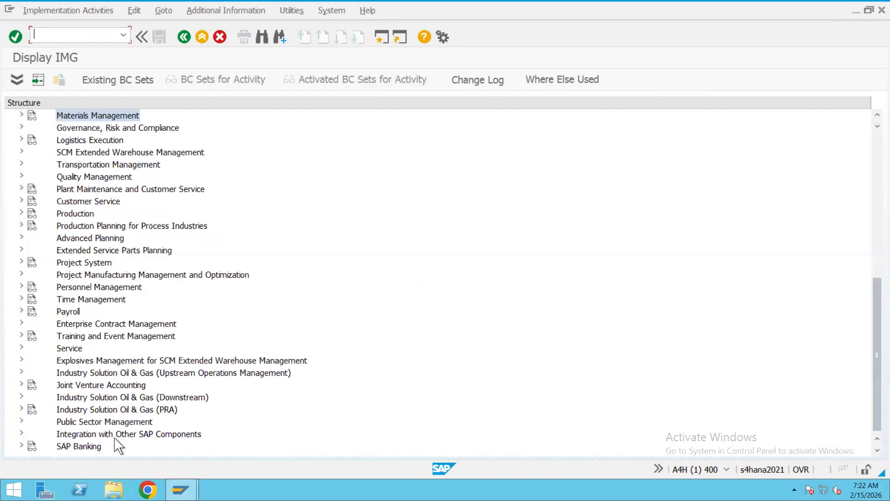
click(149, 433)
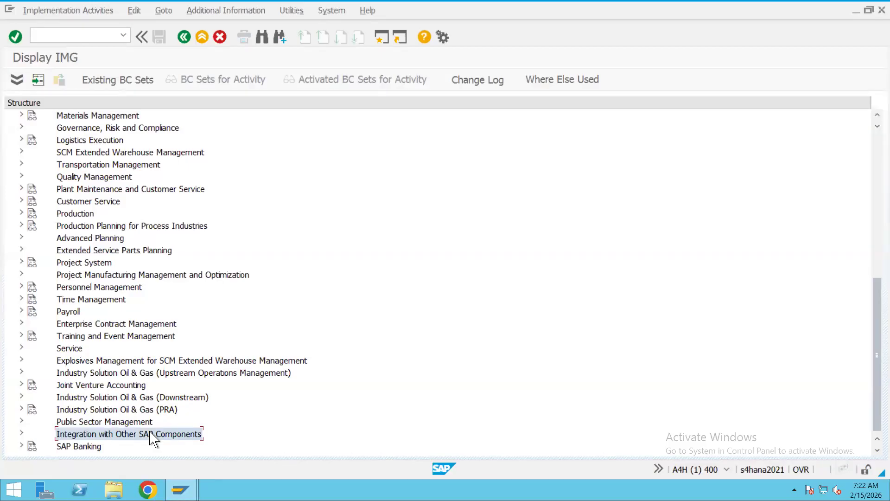
click(21, 434)
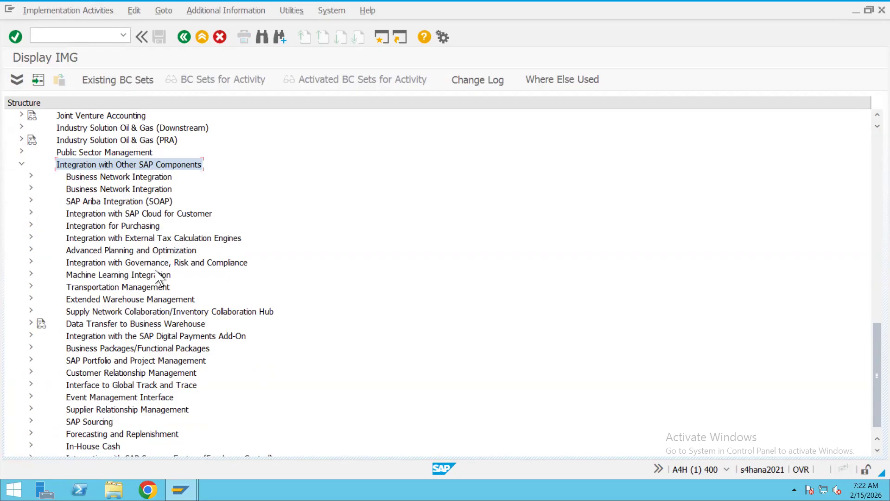
click(126, 267)
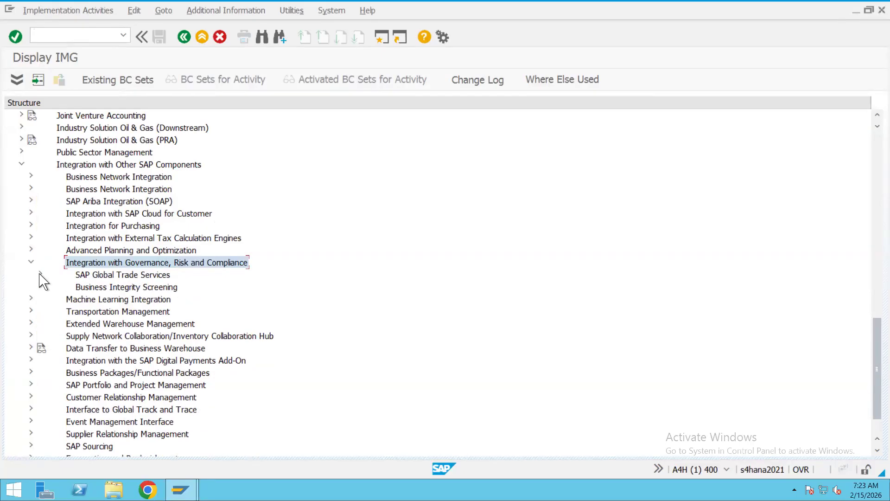
click(40, 275)
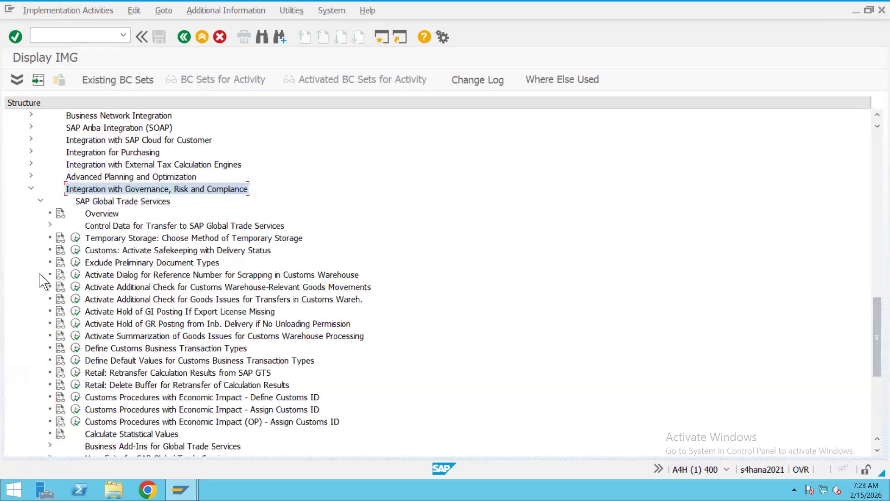
click(148, 202)
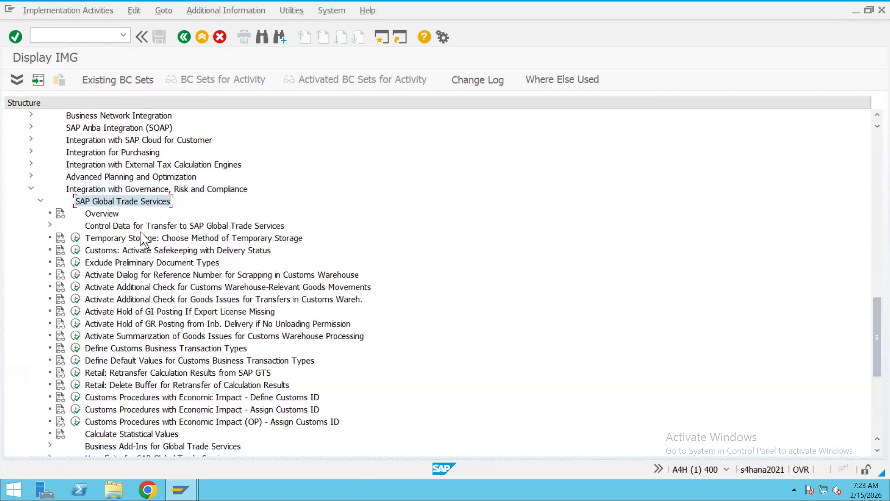
Expand Control Data for Transfer to SAP Global Trade Services and its Technical Activation of Document Transfer node.
click(120, 227)
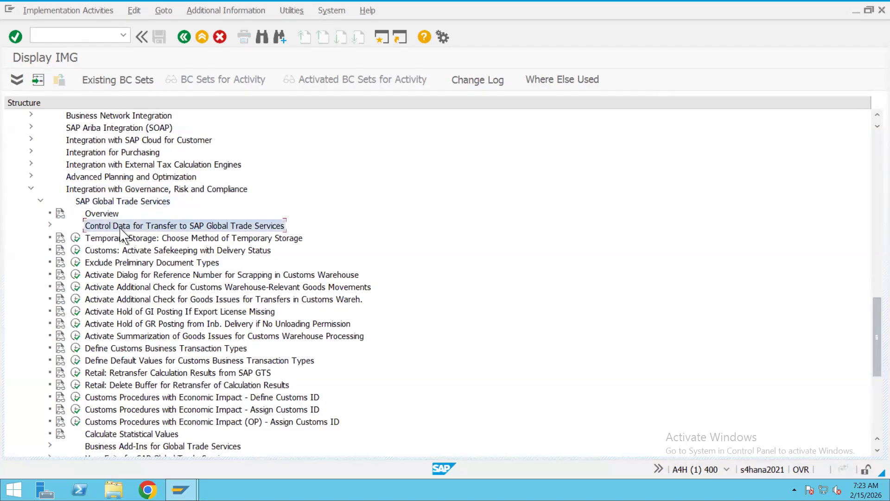
click(48, 226)
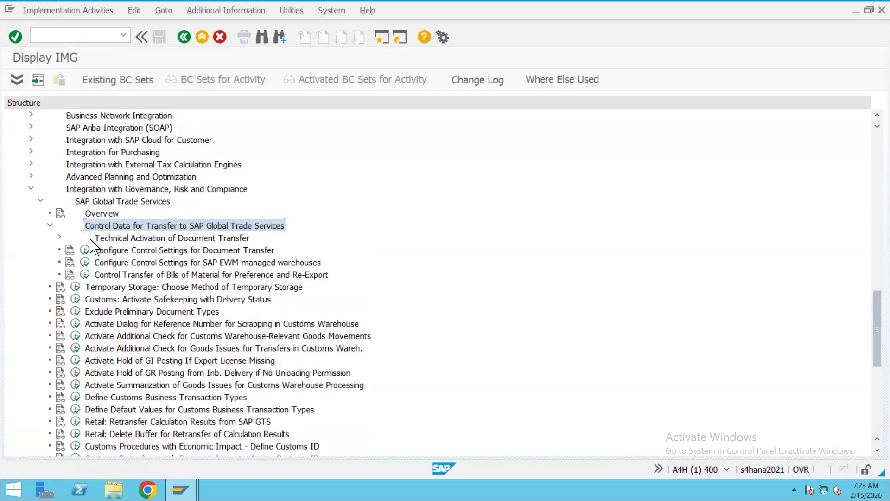
click(59, 238)
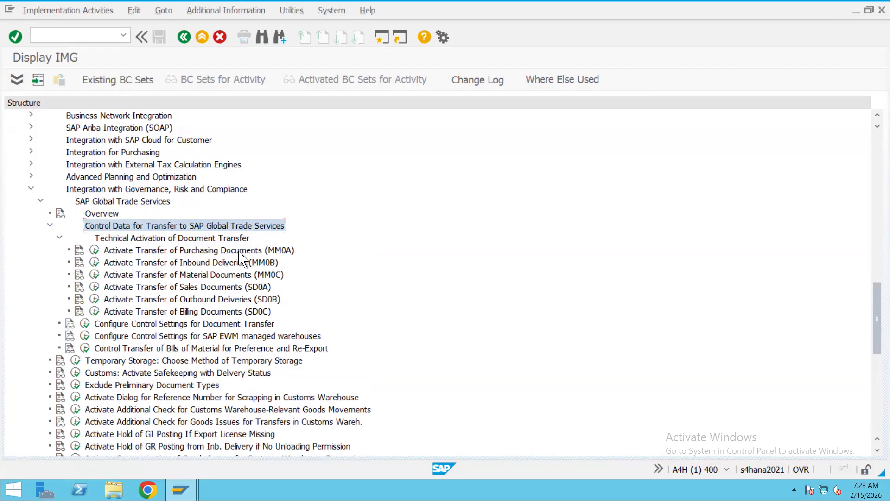
Examine the transfer activation activities for sales, outbound delivery, billing, purchasing, inbound delivery and material documents.
click(223, 288)
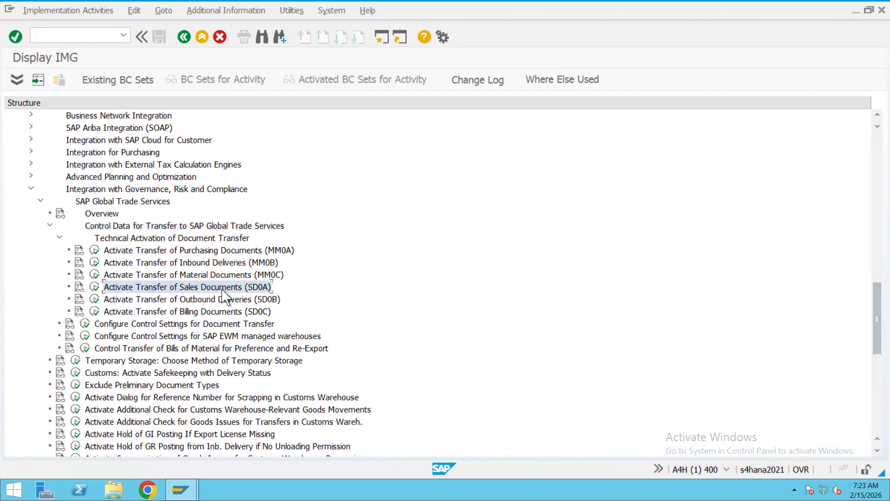
click(250, 300)
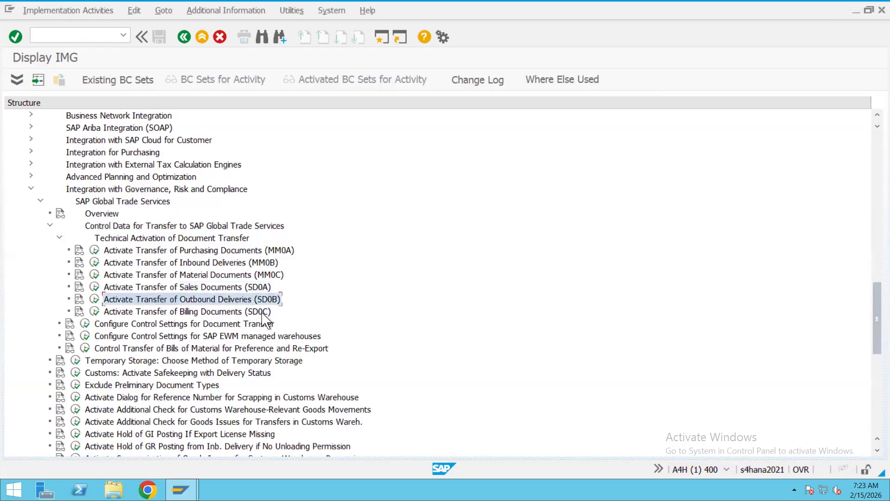
click(263, 315)
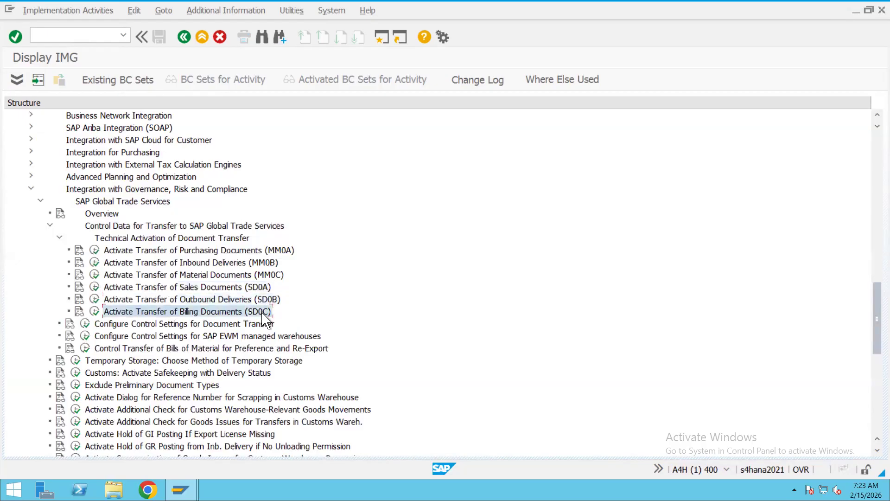
click(280, 253)
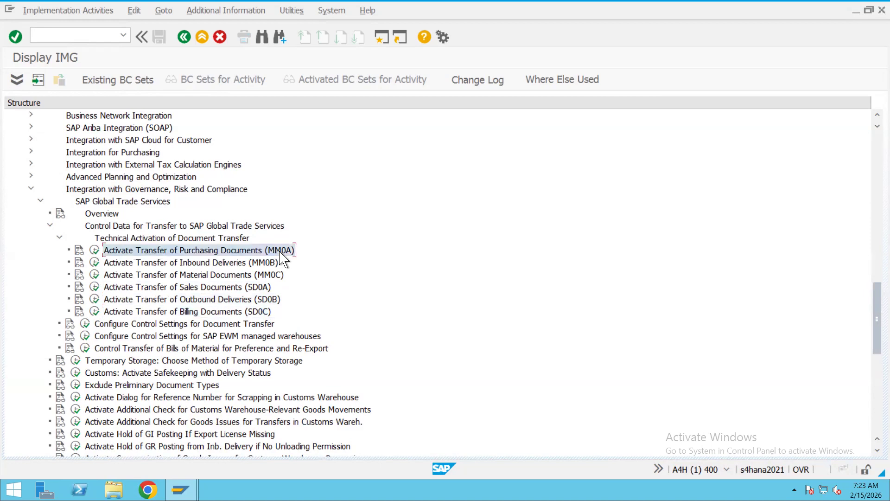
click(263, 264)
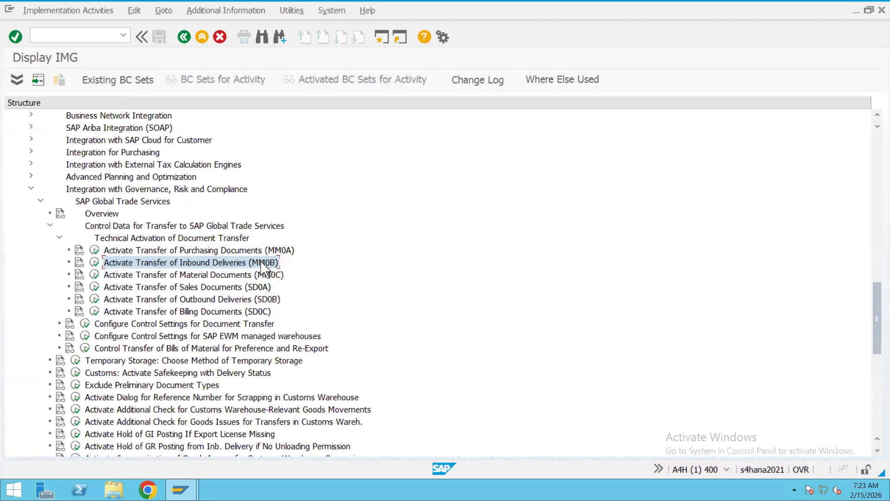
click(268, 276)
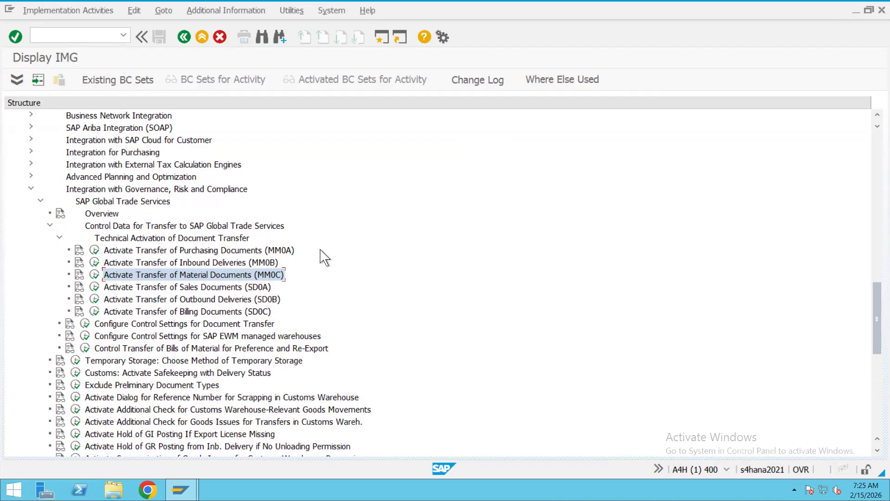
Deactivate the sales document transfer BAdI /SAPSLL/PI_SD0A_TRANSFER, recording the change in a new workbench request described as "test do not transfer".
click(195, 291)
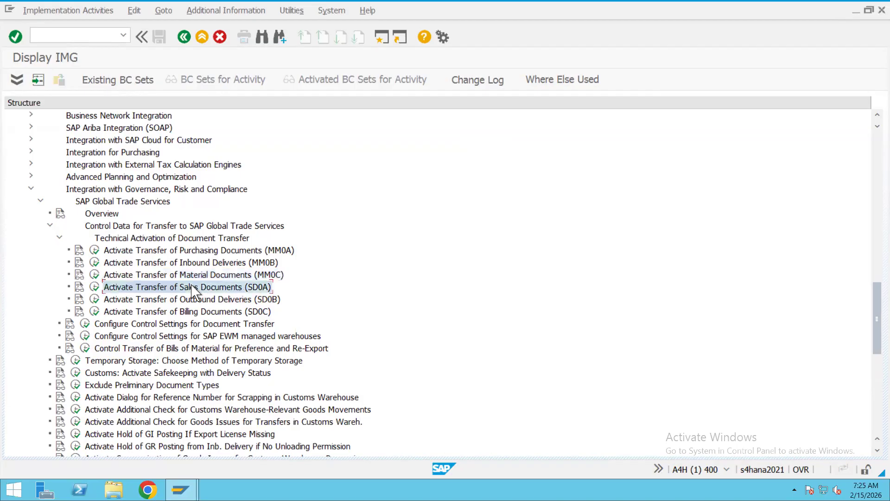
click(95, 290)
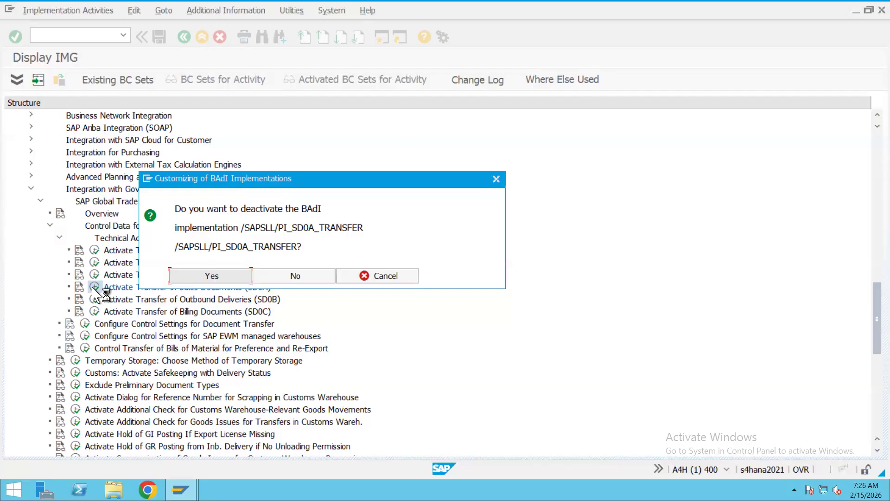
click(200, 278)
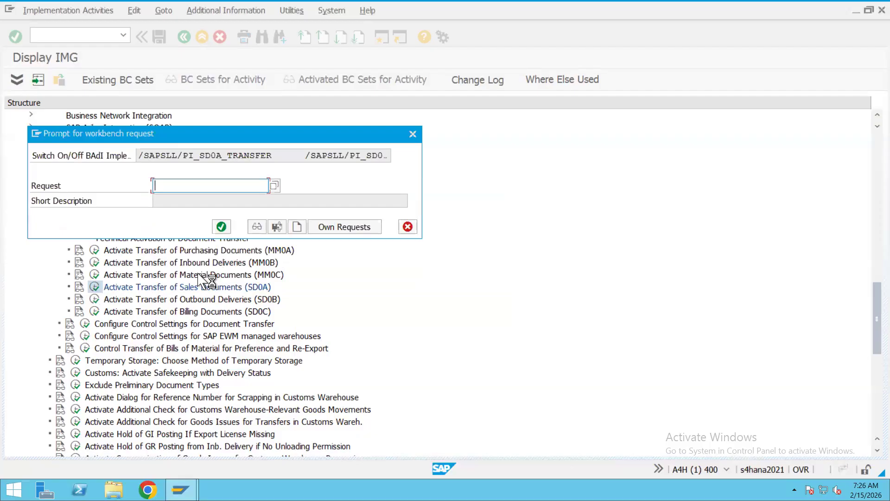
click(297, 227)
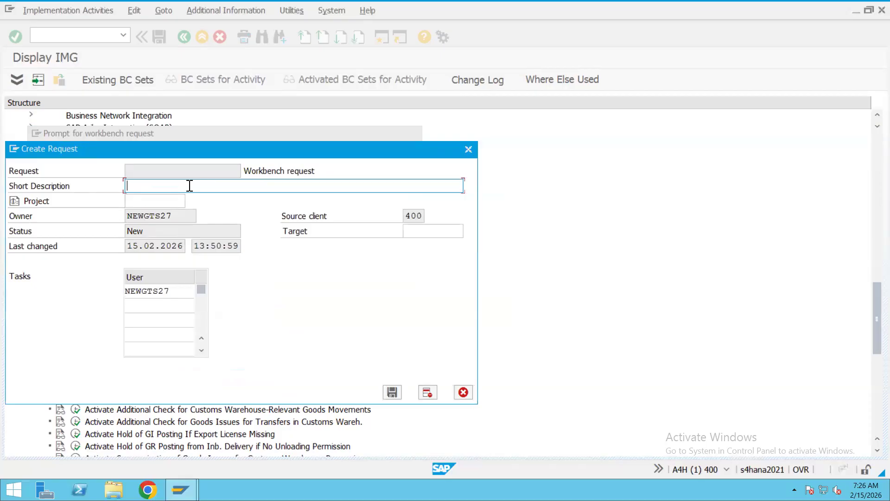
text(test do not)
text(transfer)
click(392, 392)
click(221, 226)
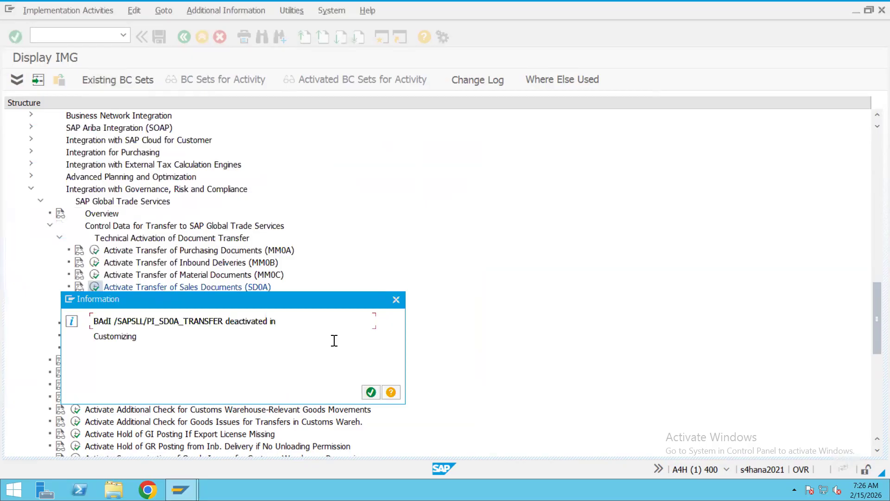
click(371, 393)
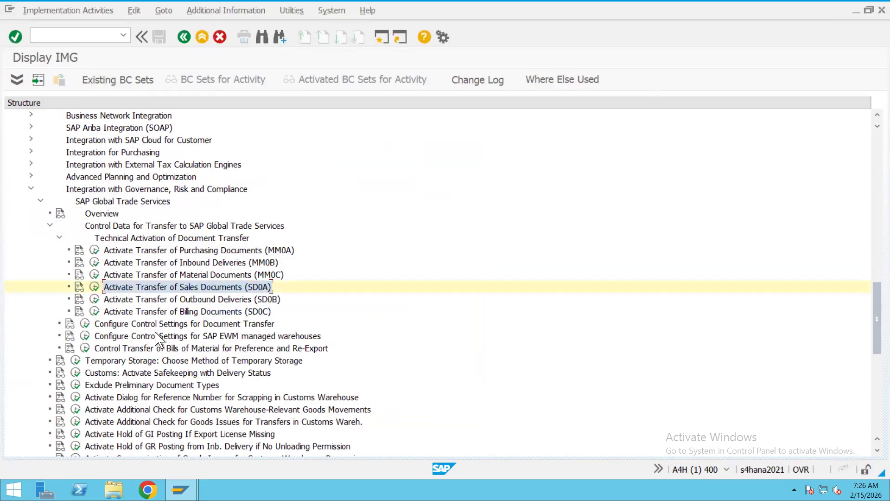
Activate the sales document transfer BAdI /SAPSLL/PI_SD0A_TRANSFER, recording the change in the workbench request "test do not transfer".
click(94, 286)
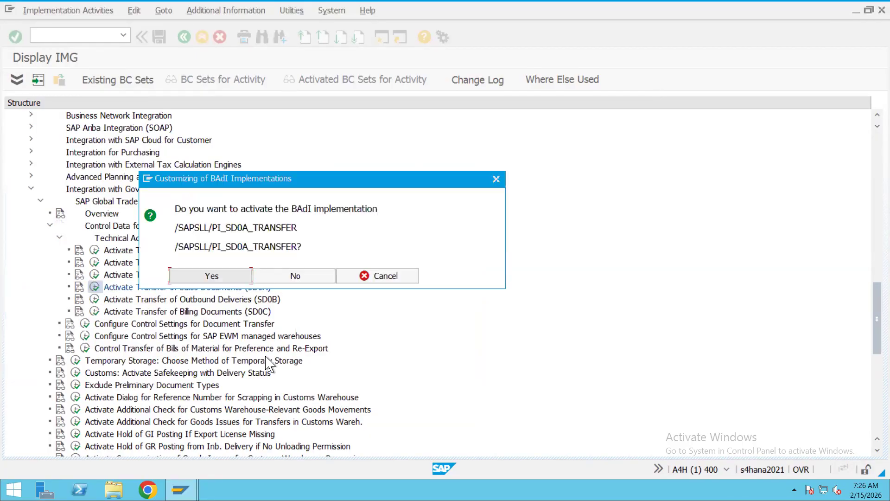
click(211, 275)
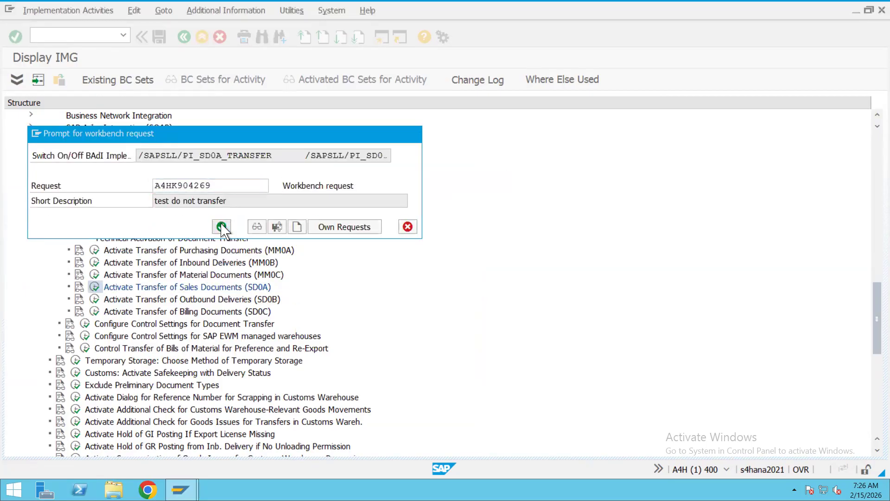
click(221, 226)
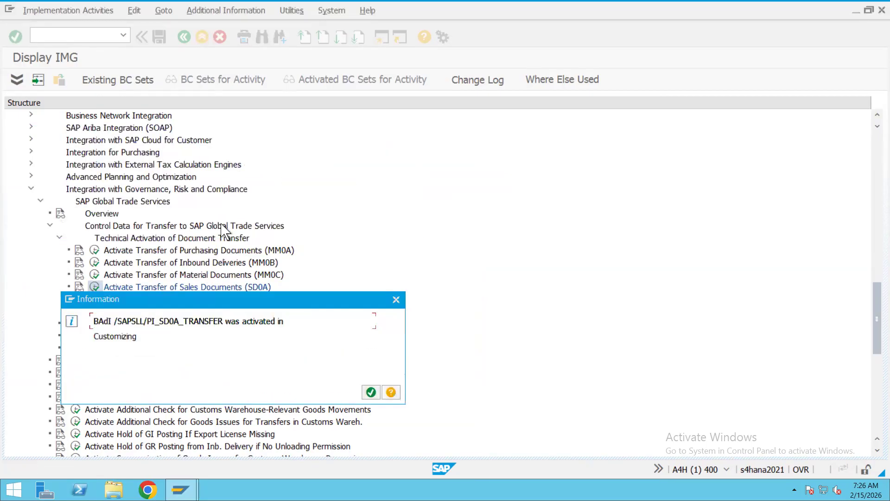
click(371, 392)
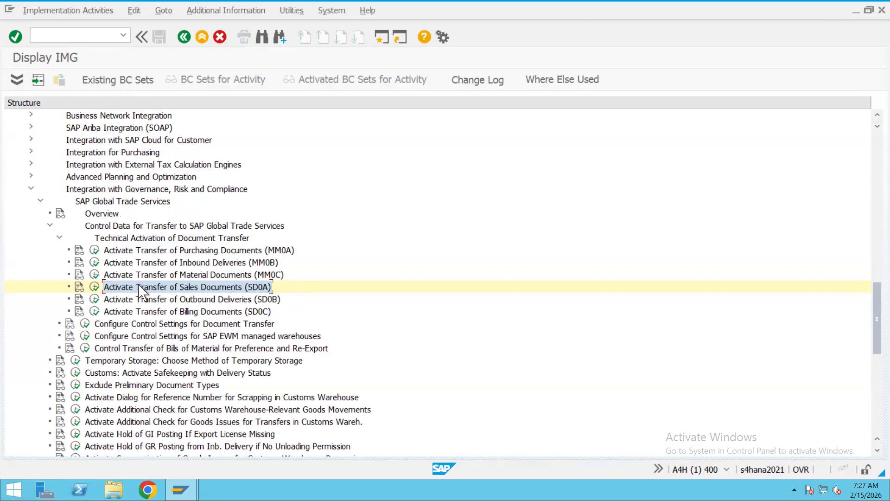
Check the BAdI activation prompt for Transfer of Outbound Deliveries (SD0B) and cancel it without changing the implementation.
click(99, 302)
click(94, 299)
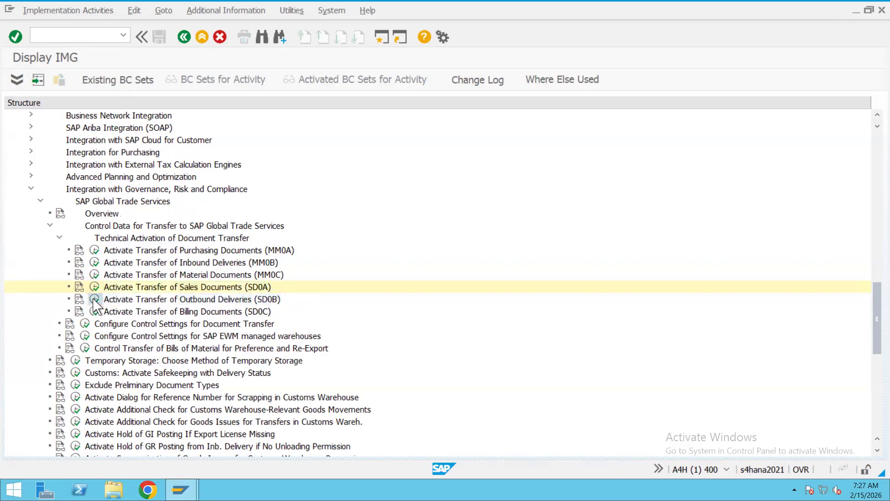
click(385, 277)
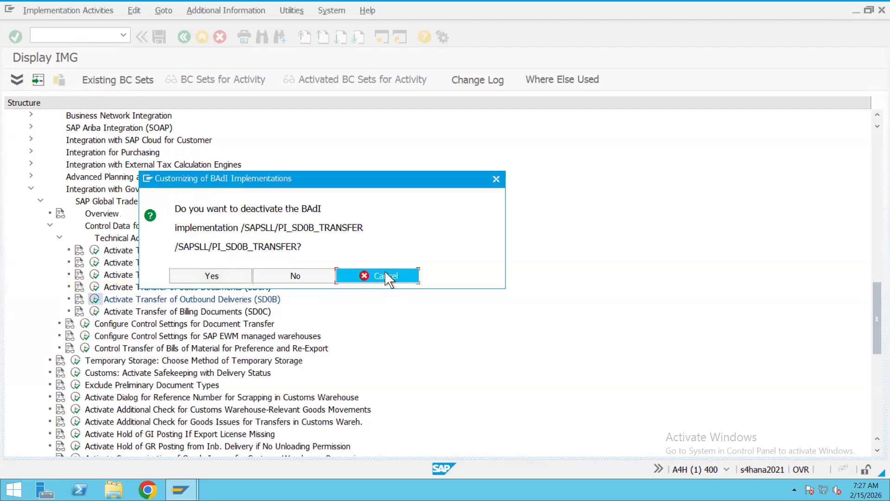
click(241, 313)
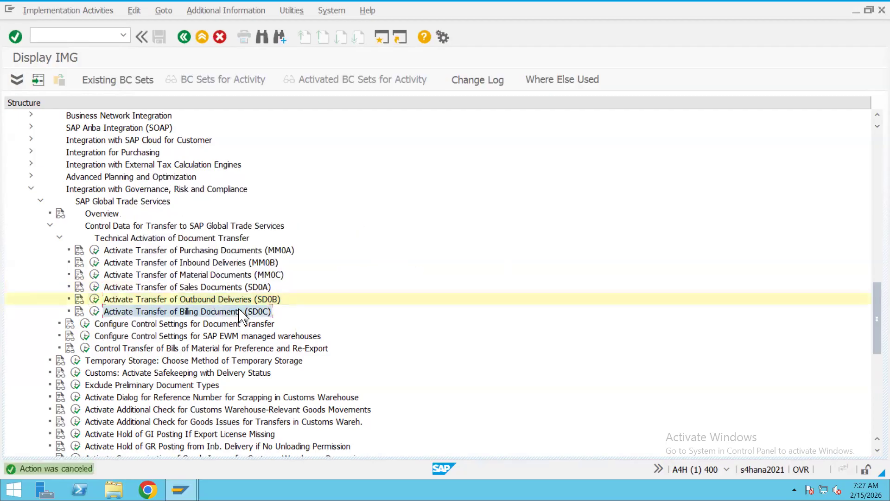
click(286, 252)
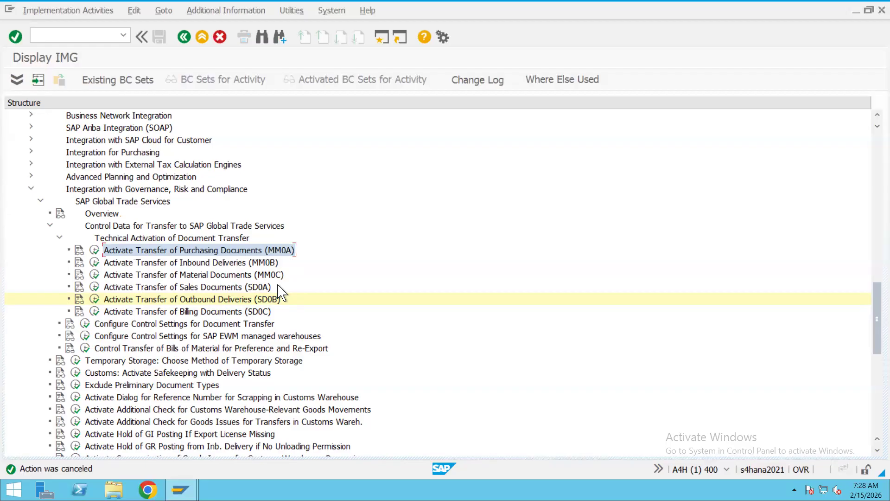
click(156, 325)
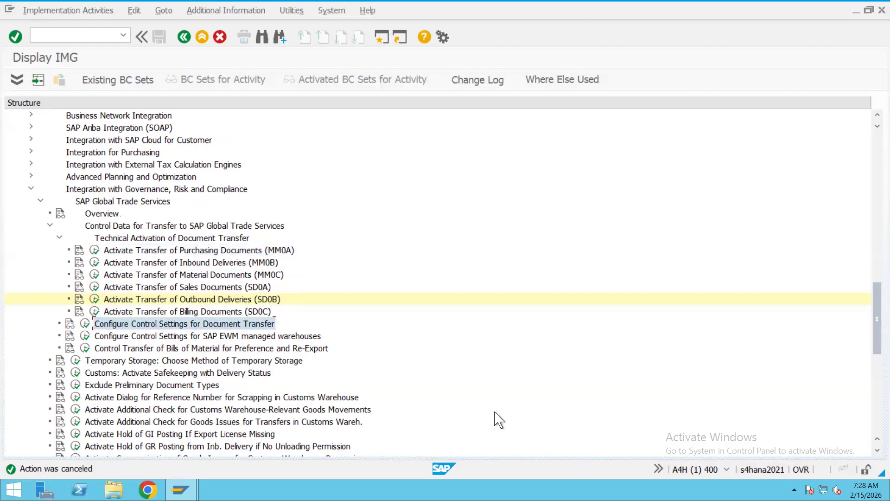
Leave the remote session, switch to the SAP GTS Master Sheet workbook in Excel and show its Main Sheet.
key(super+d)
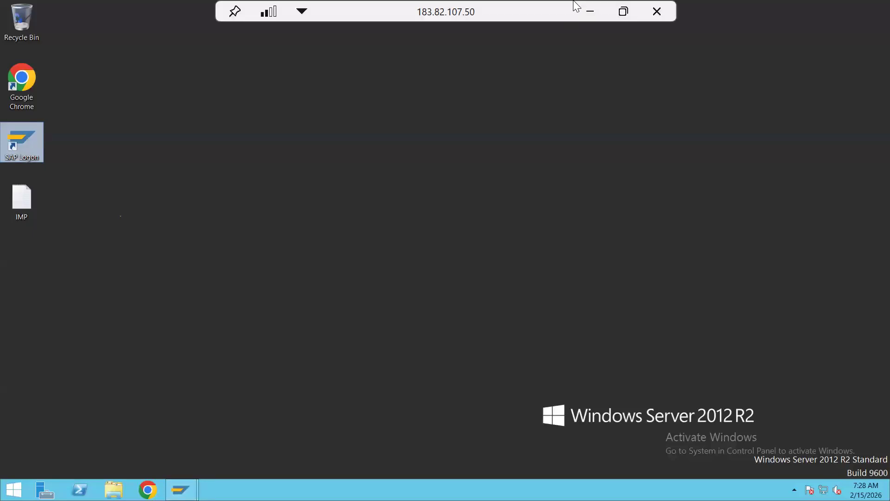
click(590, 10)
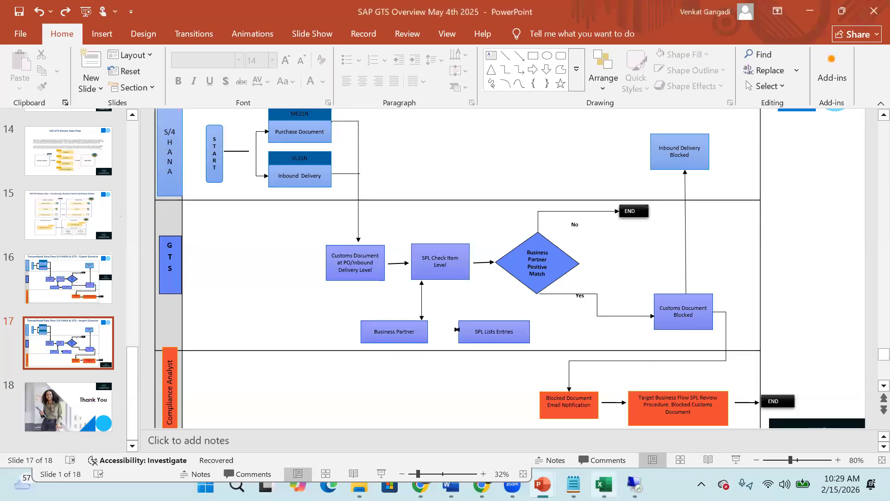
click(604, 484)
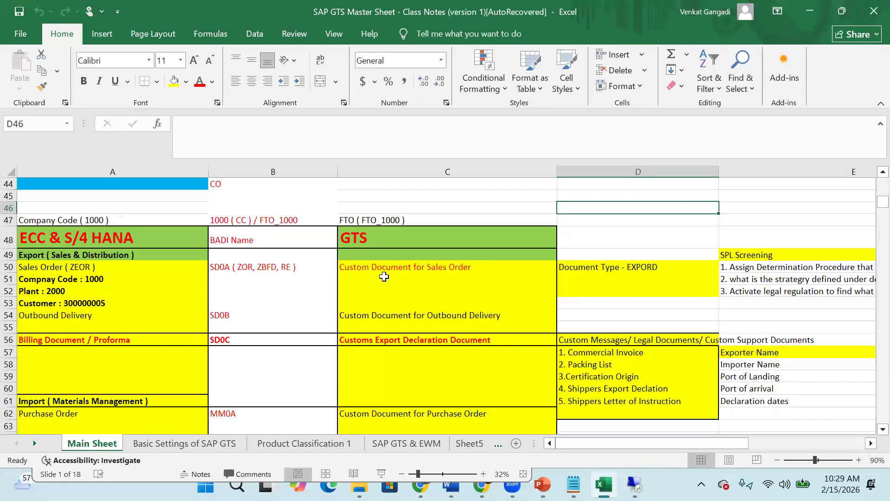
click(480, 444)
click(124, 443)
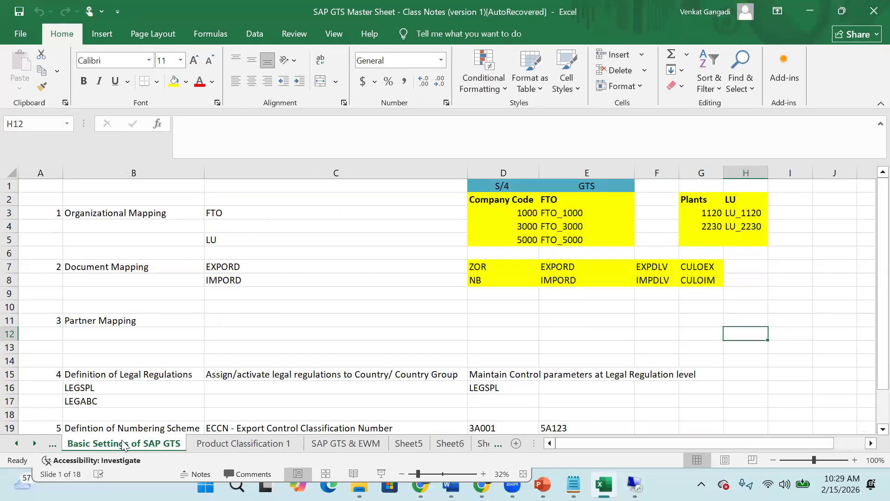
click(16, 444)
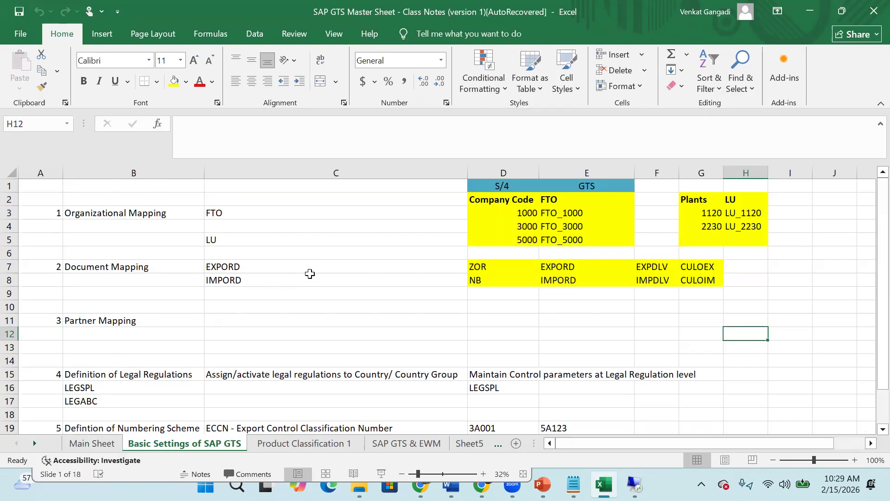
click(101, 443)
Copy the ECC & S/4 HANA to GTS document table in A48:C66 of Main Sheet to Sheet5, starting at B2.
drag(63, 239, 536, 293)
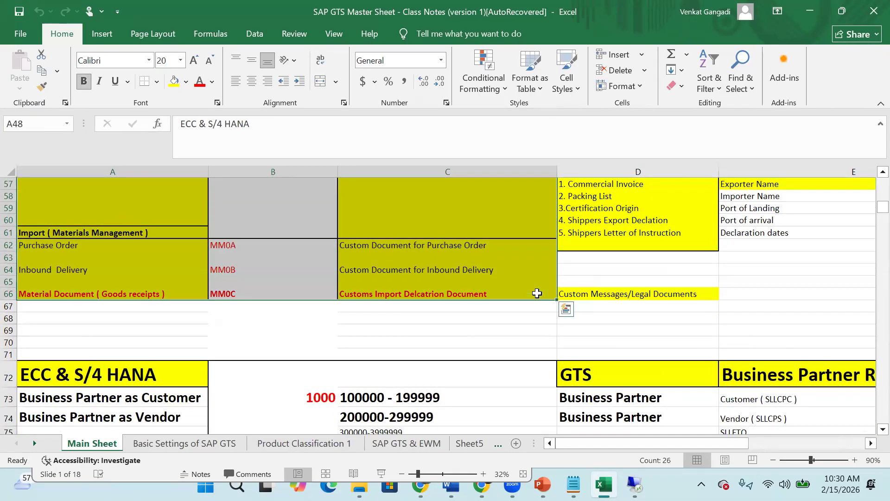
key(ctrl+c)
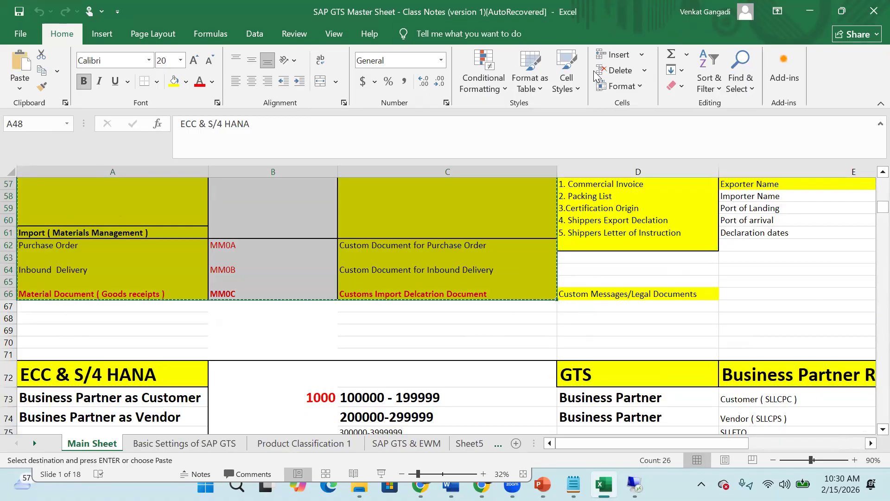
click(446, 2)
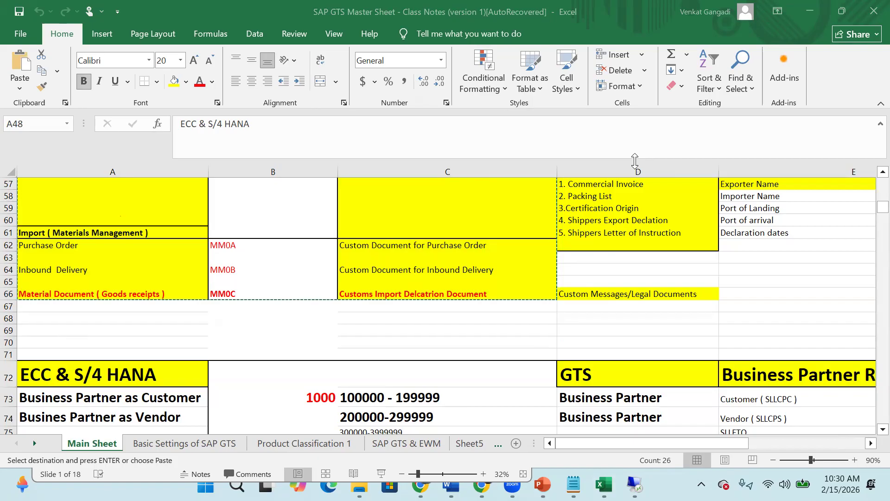
click(676, 145)
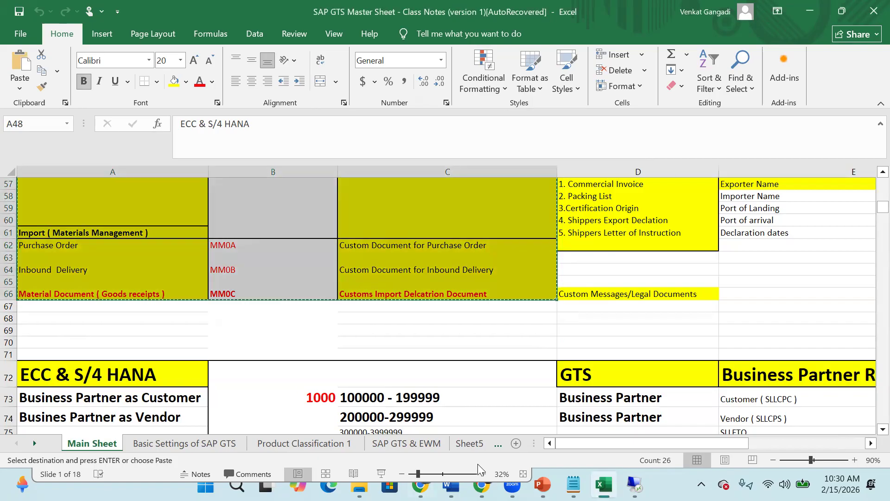
click(482, 446)
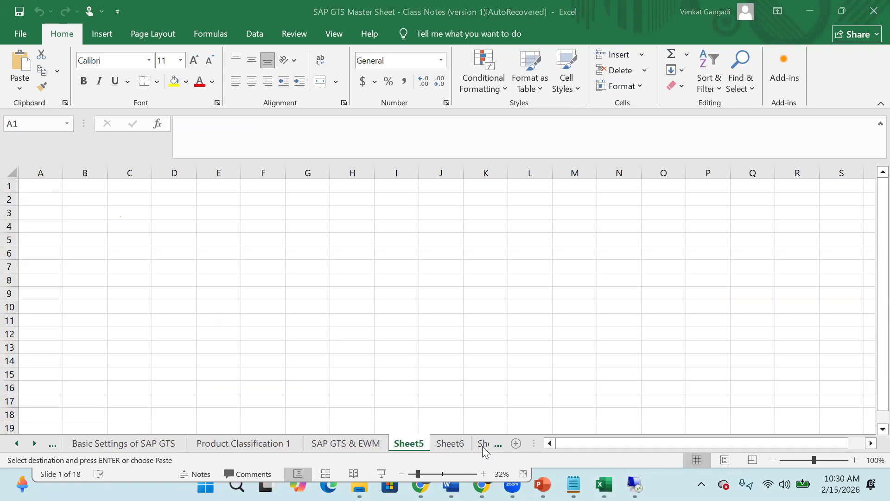
click(96, 216)
click(87, 202)
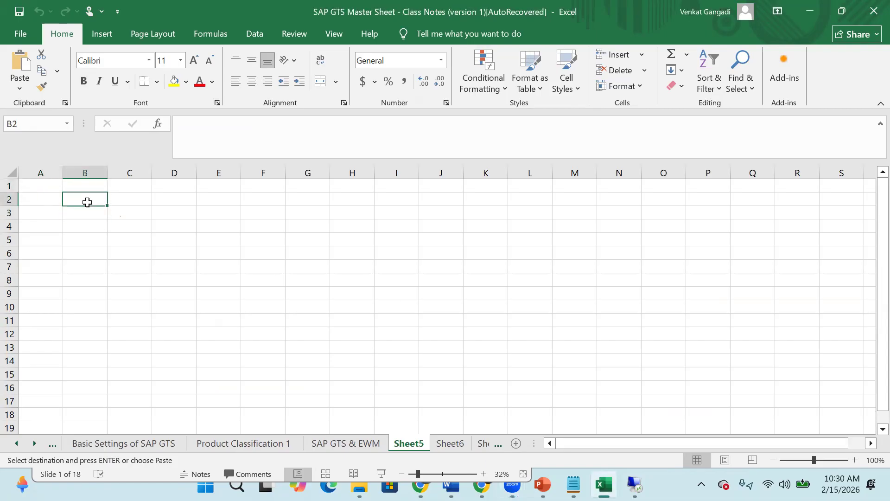
key(ctrl+v)
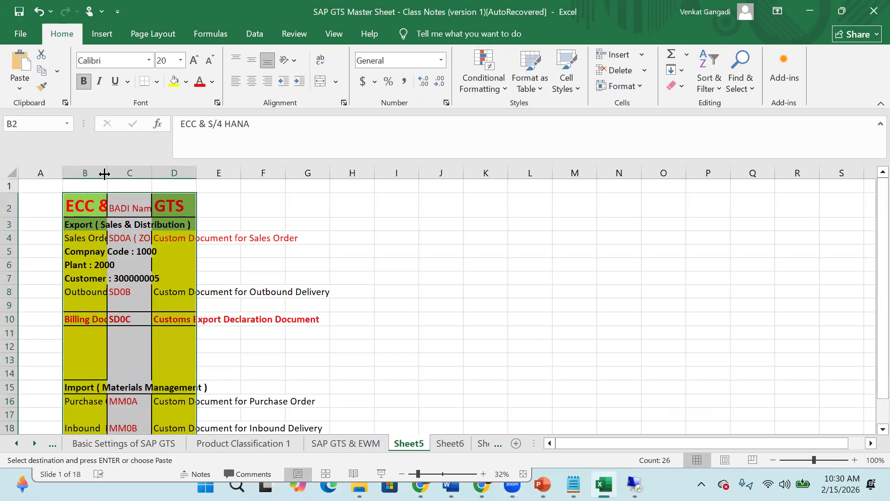
Widen columns B, C and D of Sheet5 to fit the pasted table text.
drag(107, 174, 228, 201)
double_click(319, 173)
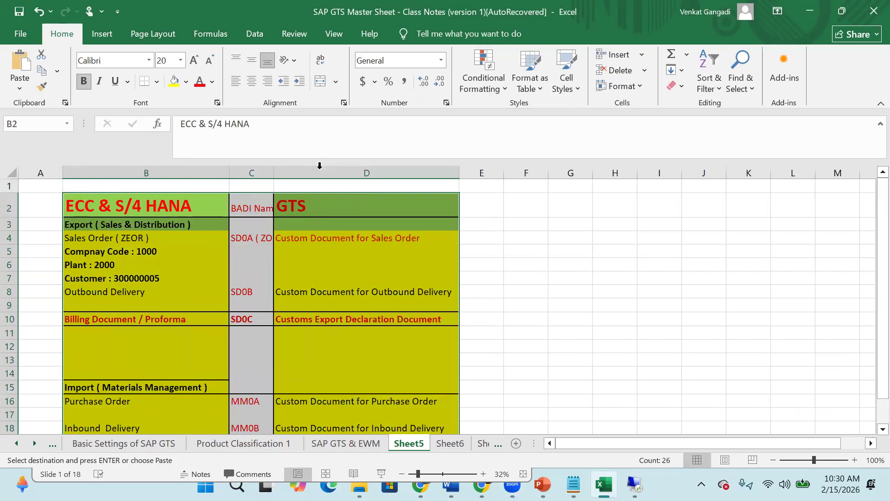
double_click(274, 172)
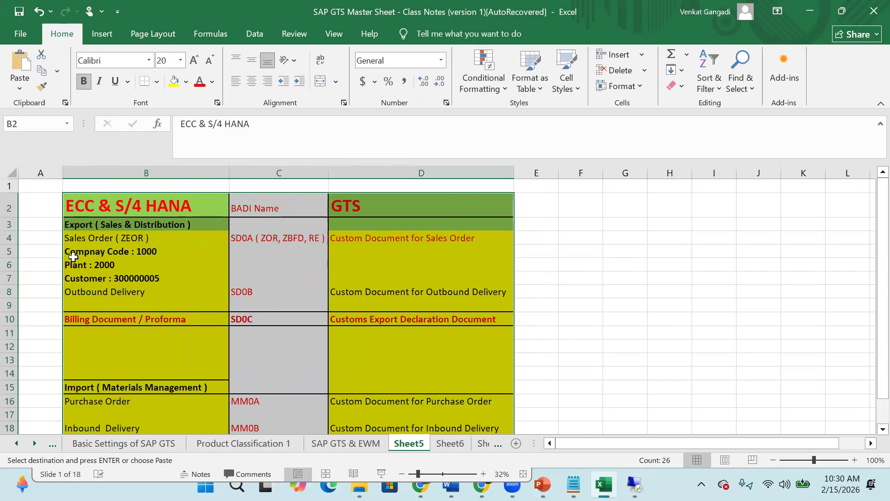
Delete rows 5 to 7 containing the company code, plant and customer details from Sheet5.
drag(9, 250, 23, 272)
key(Delete)
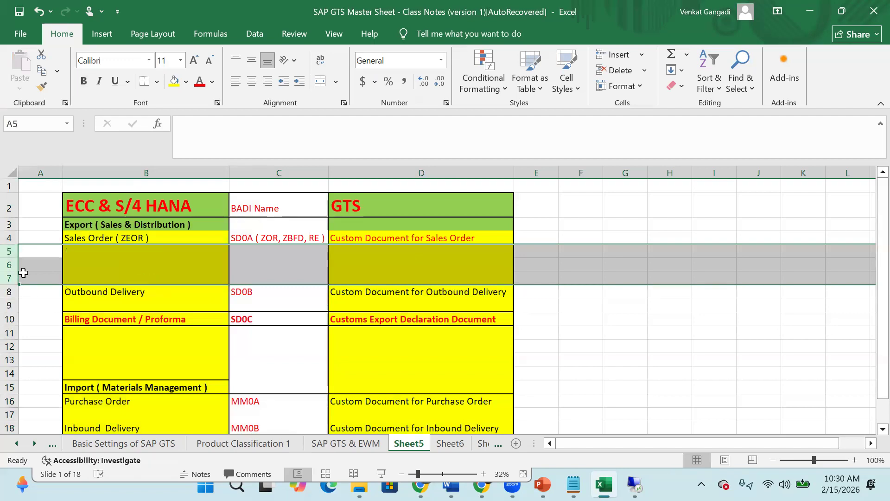
right_click(166, 274)
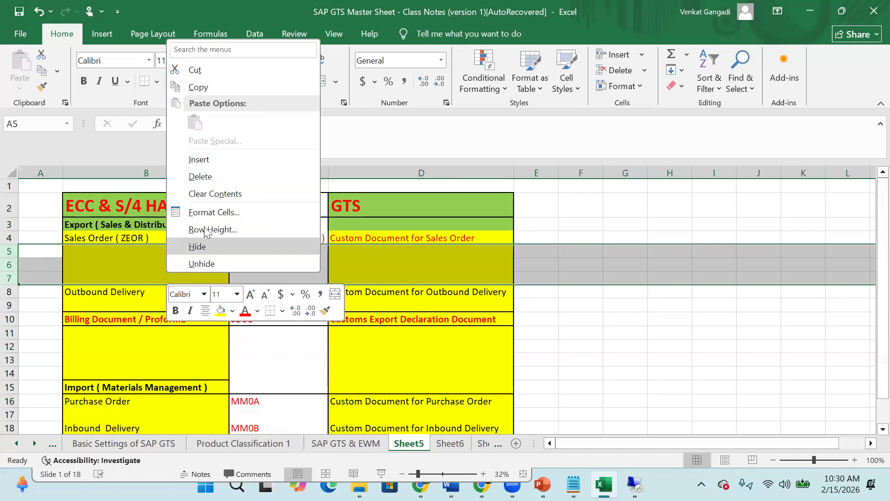
click(209, 177)
click(600, 372)
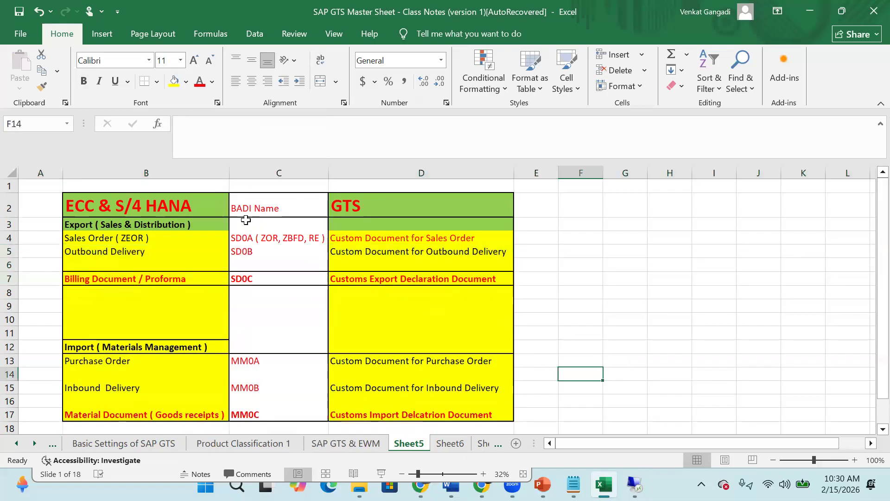
Remove the document types in parentheses from cell C4 so that only SD0A is left.
click(322, 238)
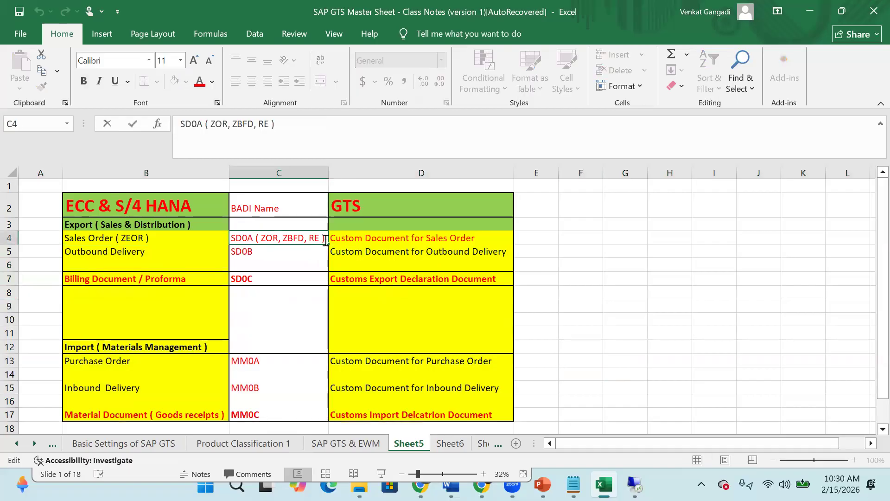
key(BackSpace)
key(BackSpace)
key(BackSpace)
key(BackSpace)
key(BackSpace)
key(BackSpace)
key(BackSpace)
key(BackSpace)
key(BackSpace)
key(BackSpace)
key(BackSpace)
key(BackSpace)
key(BackSpace)
key(BackSpace)
key(BackSpace)
key(BackSpace)
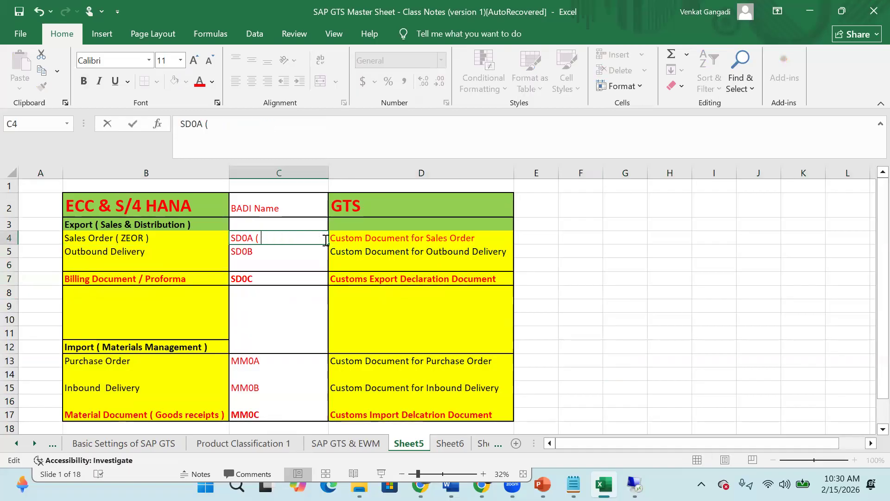
key(BackSpace)
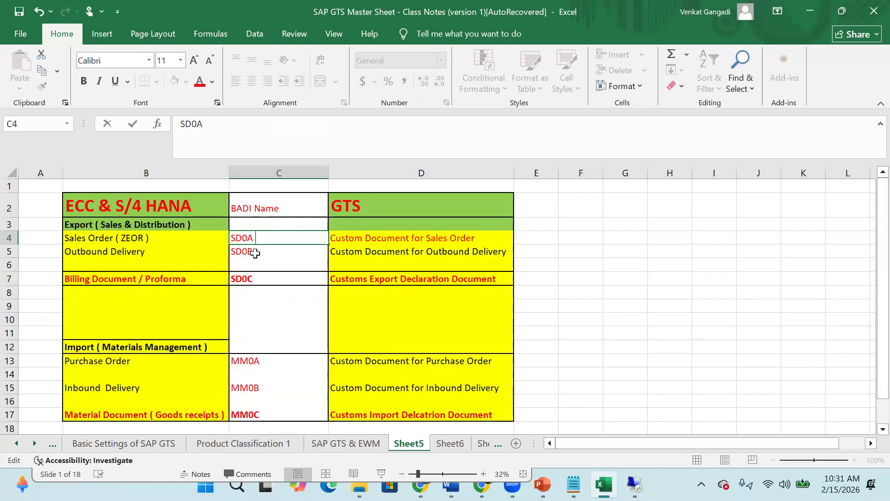
Remove the bracketed order type from cell B4 so that it reads Sales Order.
double_click(151, 238)
key(BackSpace)
key(BackSpace)
key(BackSpace)
key(BackSpace)
key(BackSpace)
key(BackSpace)
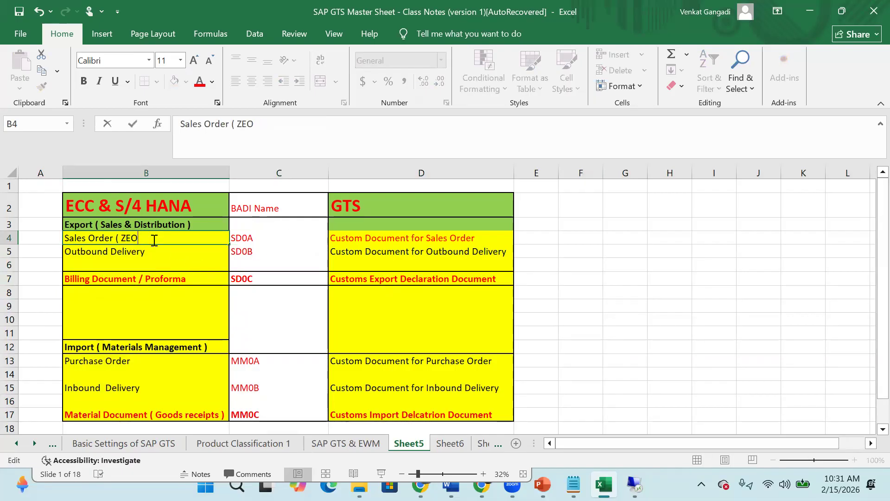
key(BackSpace)
key(BackSpace)
click(268, 251)
click(271, 282)
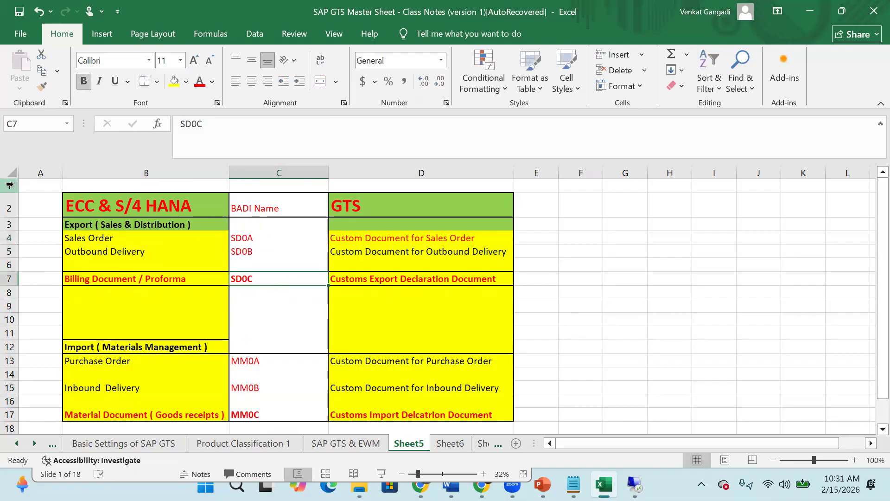
Remove all cell borders from the whole of Sheet5.
click(13, 174)
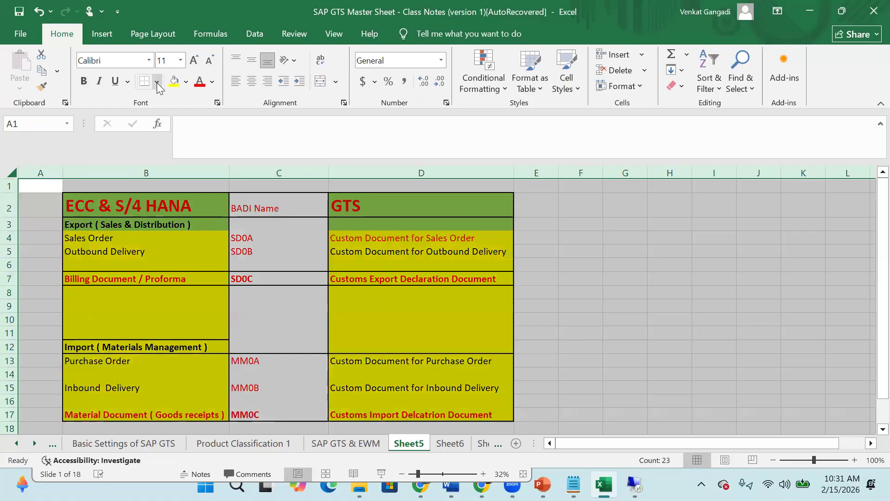
click(157, 82)
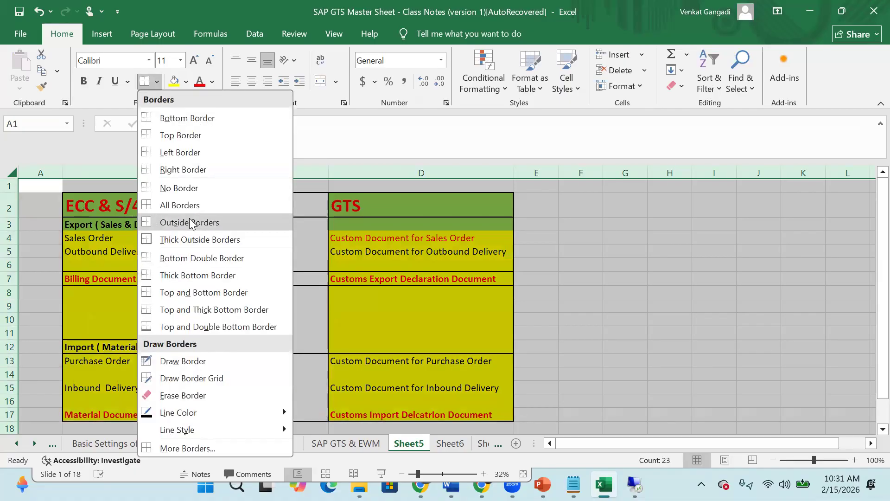
click(188, 188)
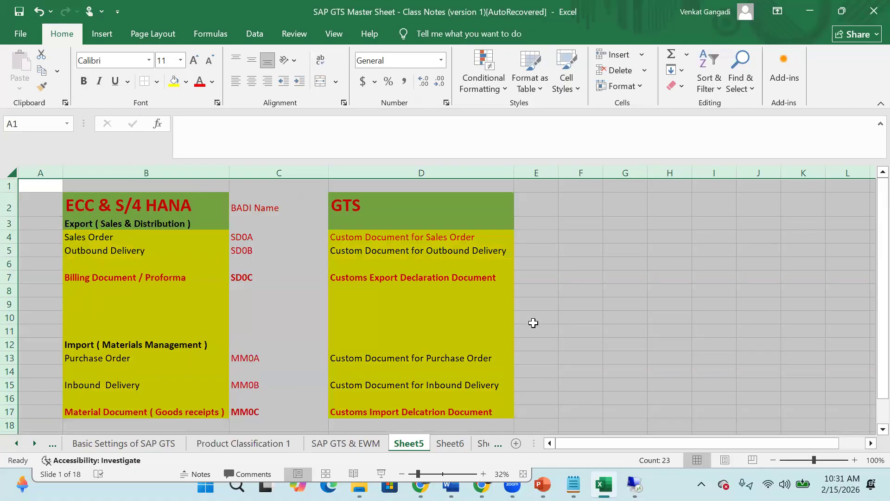
click(533, 323)
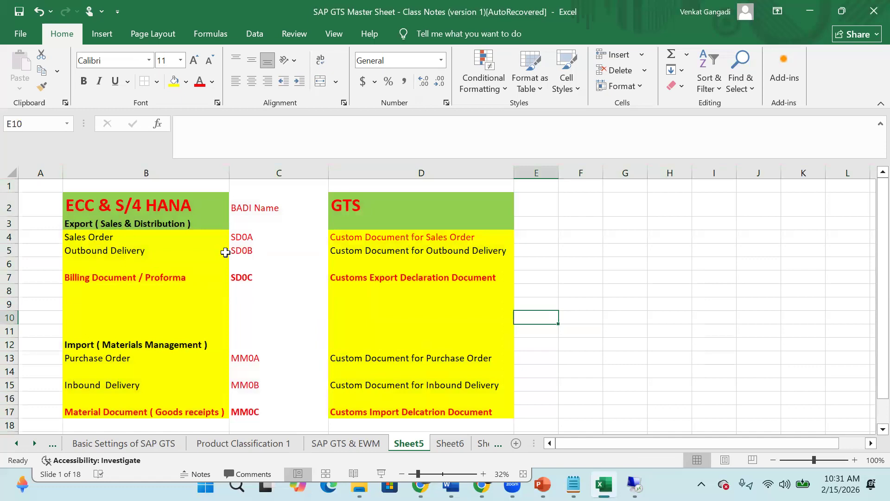
Delete the empty row 6 between Outbound Delivery and Billing Document / Proforma on Sheet5.
click(107, 239)
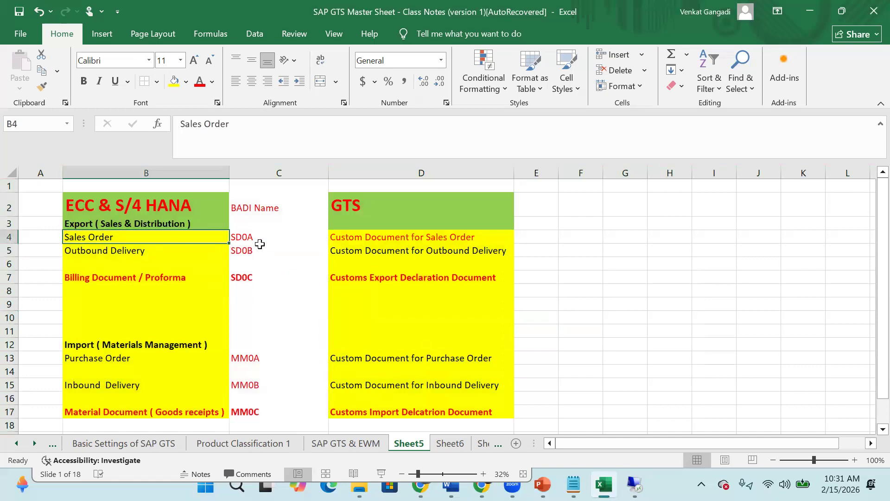
click(121, 254)
click(250, 252)
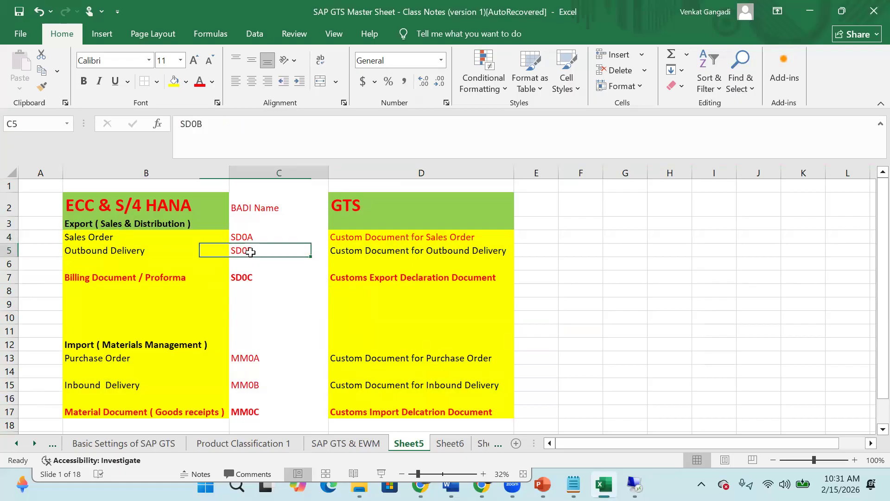
click(9, 263)
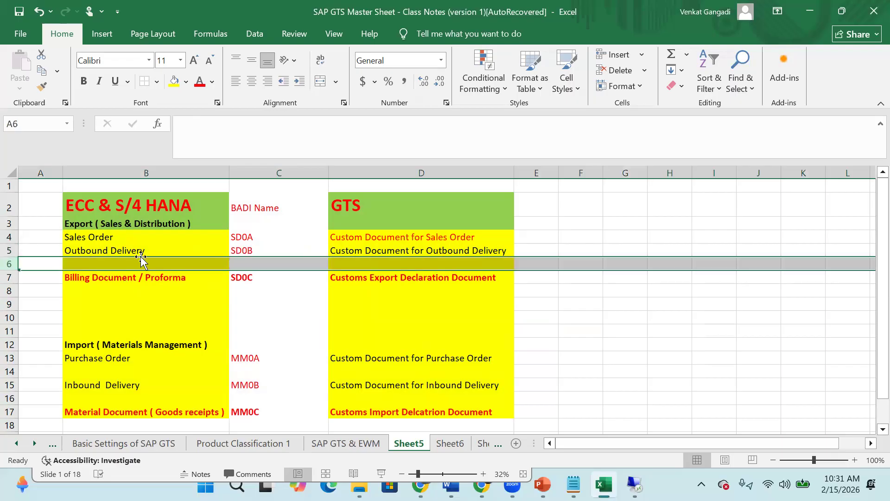
right_click(174, 264)
click(209, 167)
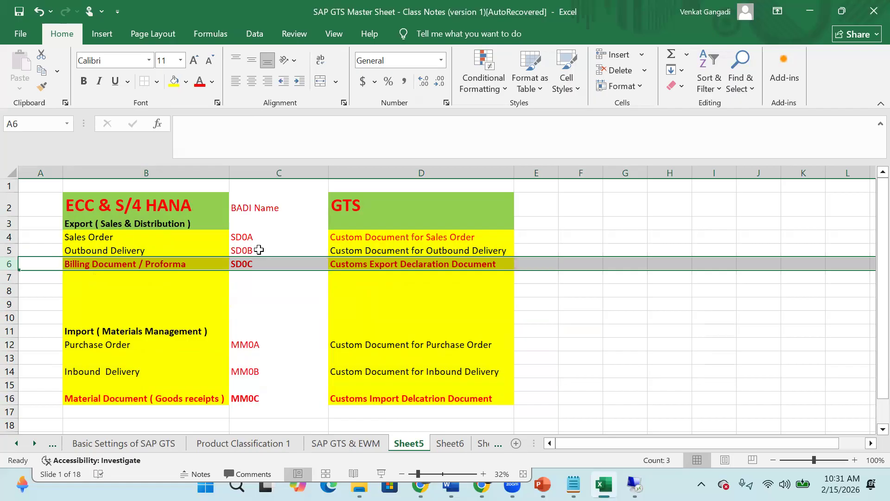
Enter OR in cell H3 and RO in cell H4 of Sheet5.
click(267, 236)
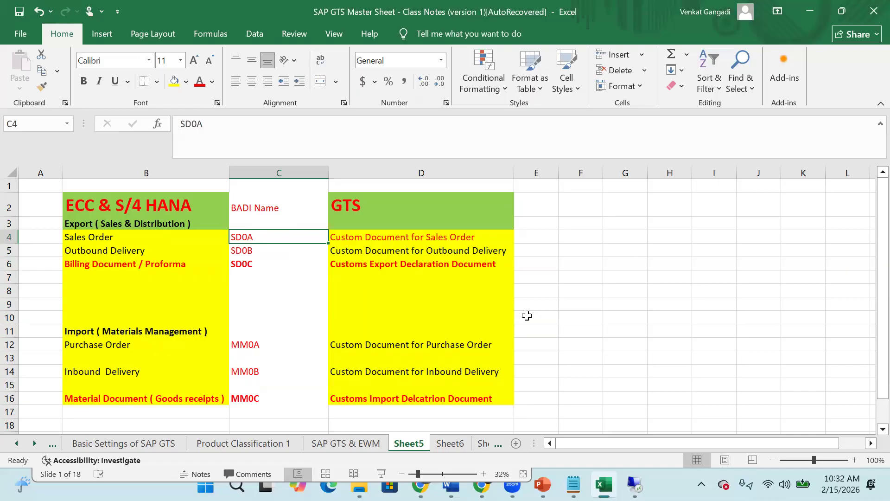
click(669, 224)
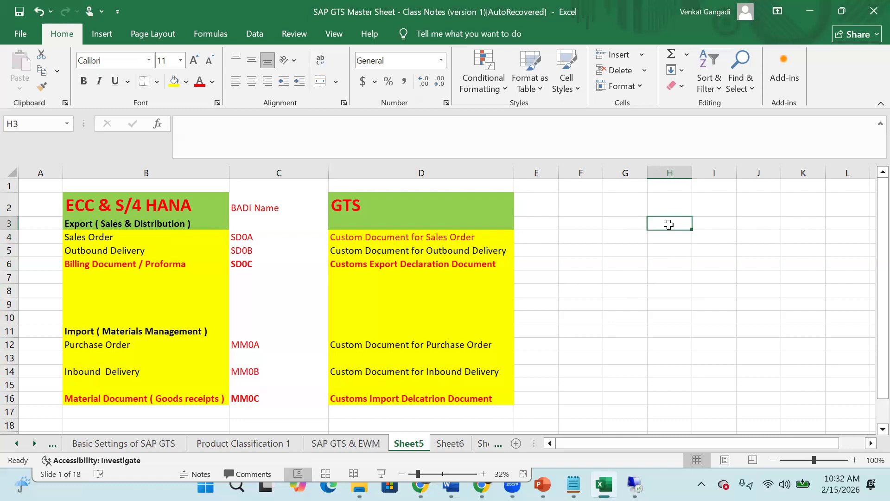
text(OR)
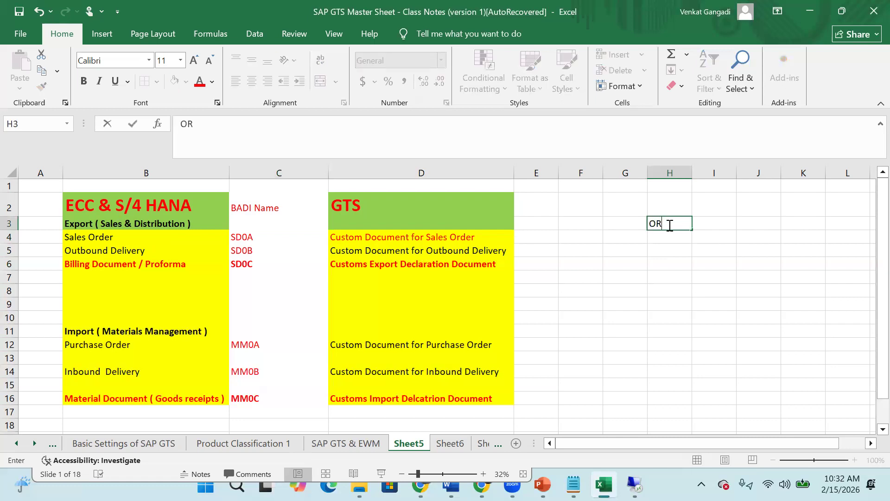
key(Return)
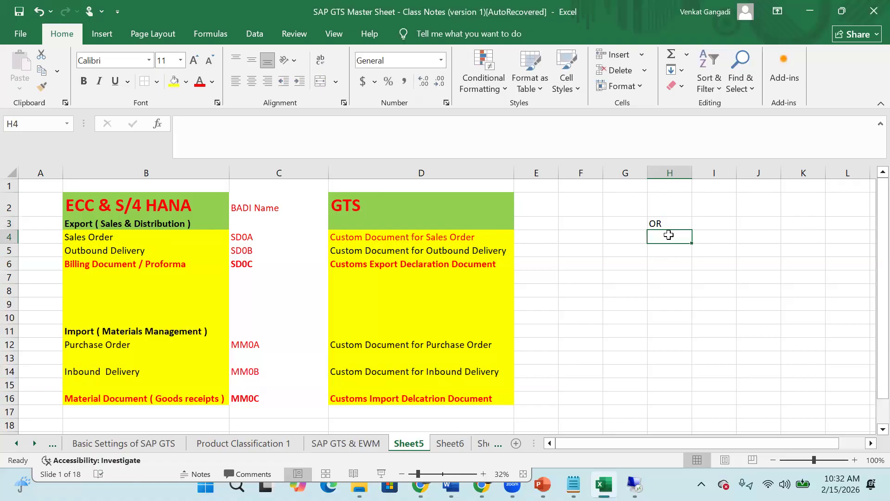
text(RS)
key(BackSpace)
text(O)
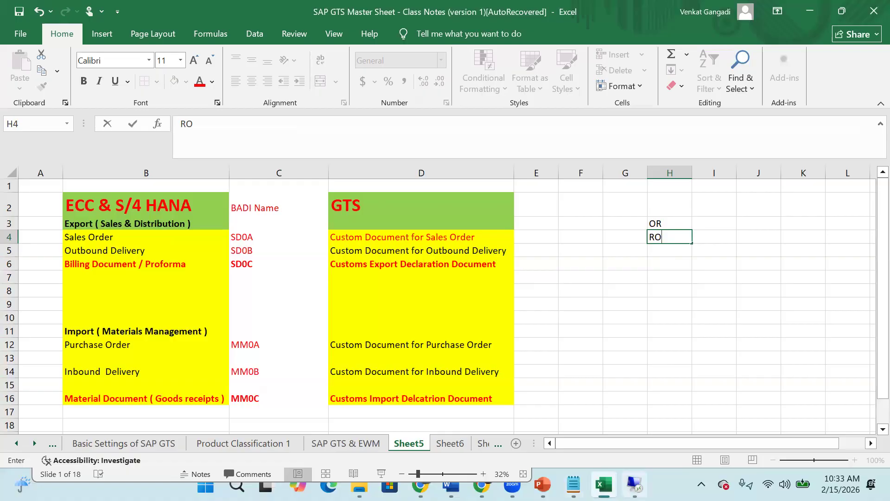
Switch to SAP and open the Configure Control Settings for Document Transfer activity in the IMG.
click(634, 485)
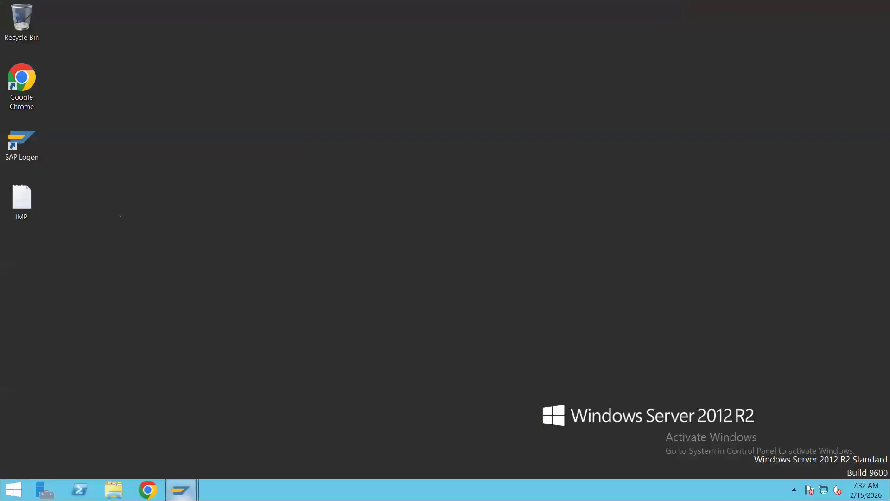
mouse_move(181, 490)
click(272, 416)
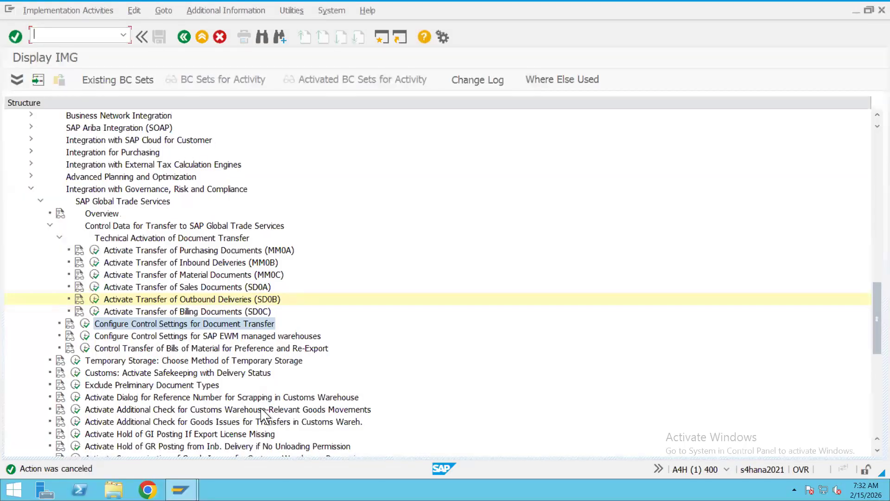
click(132, 240)
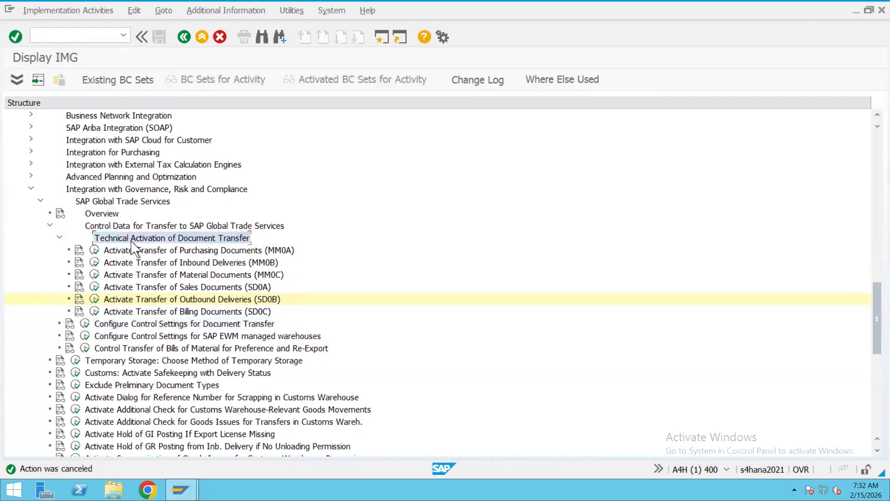
click(59, 237)
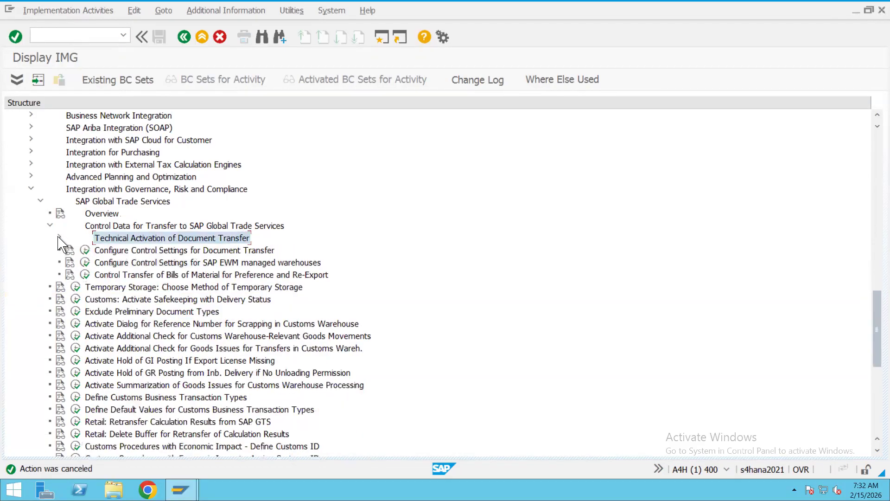
click(148, 251)
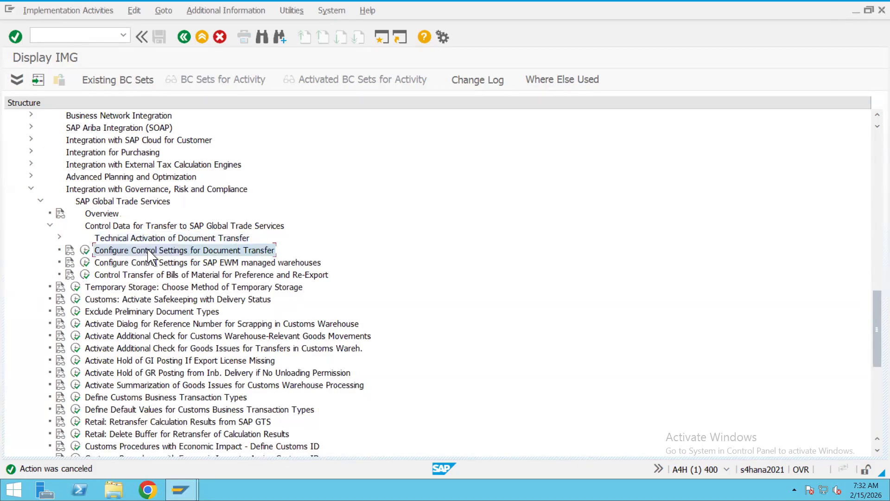
click(85, 251)
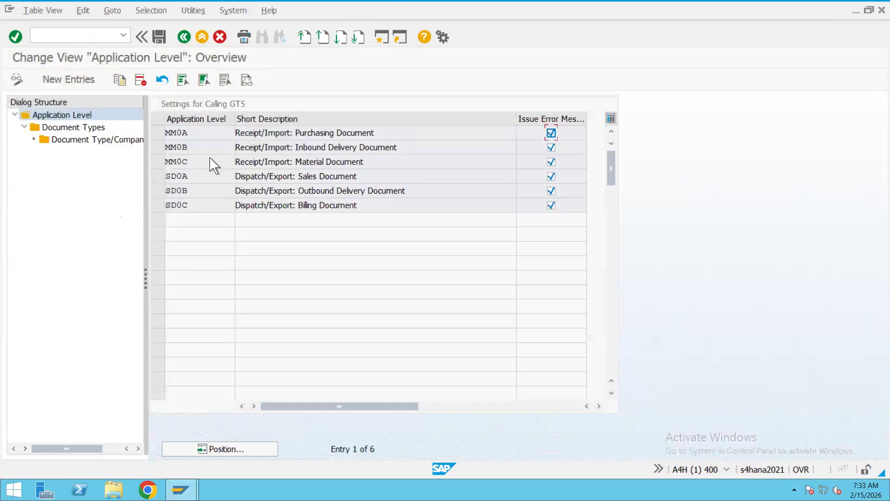
Open the document types of application level SD0A and deactivate GTS Dialog for document type ZOR.
click(158, 176)
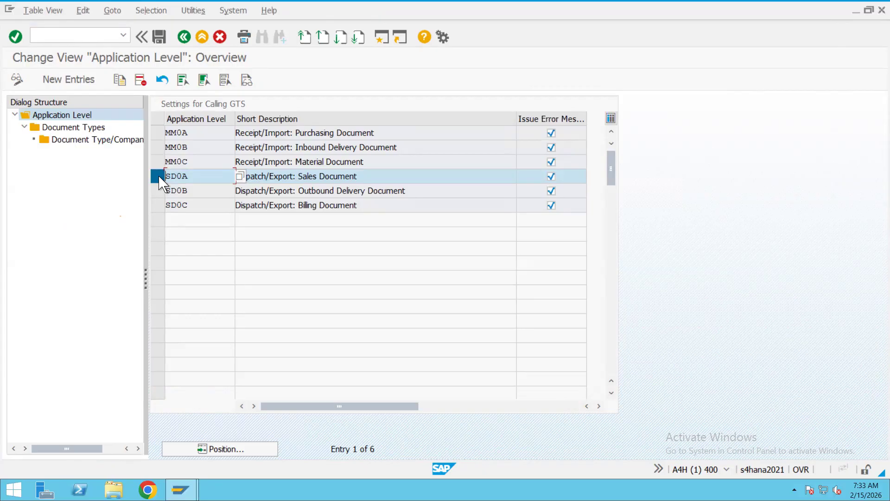
double_click(91, 132)
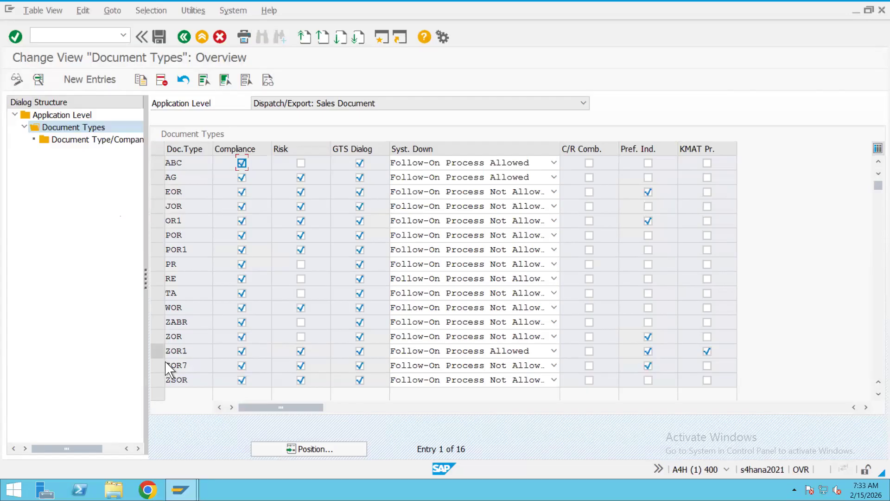
click(156, 337)
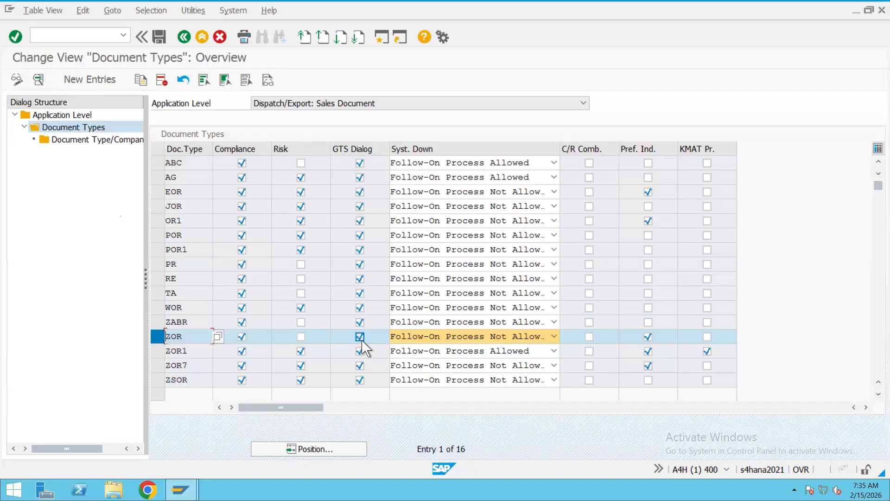
click(360, 337)
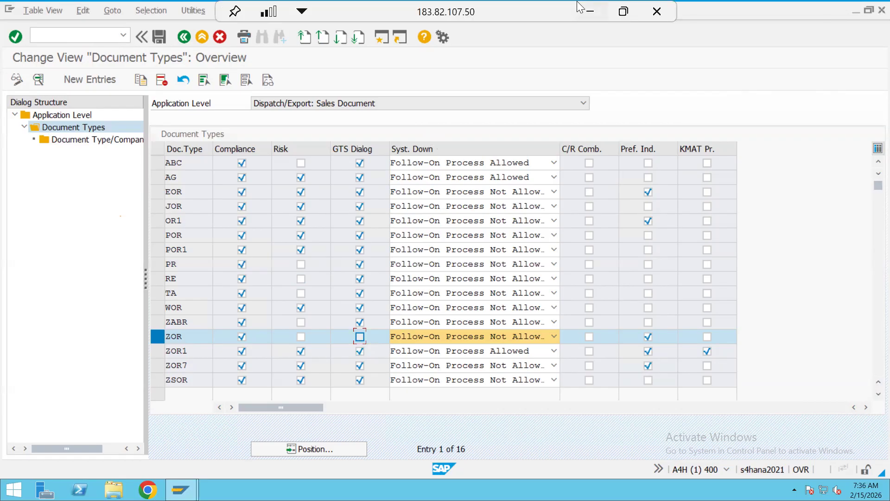
Switch to the Excel workbook and colour the Sales Order ( ZEOR ) text in cell A50 of the Main Sheet red.
click(590, 11)
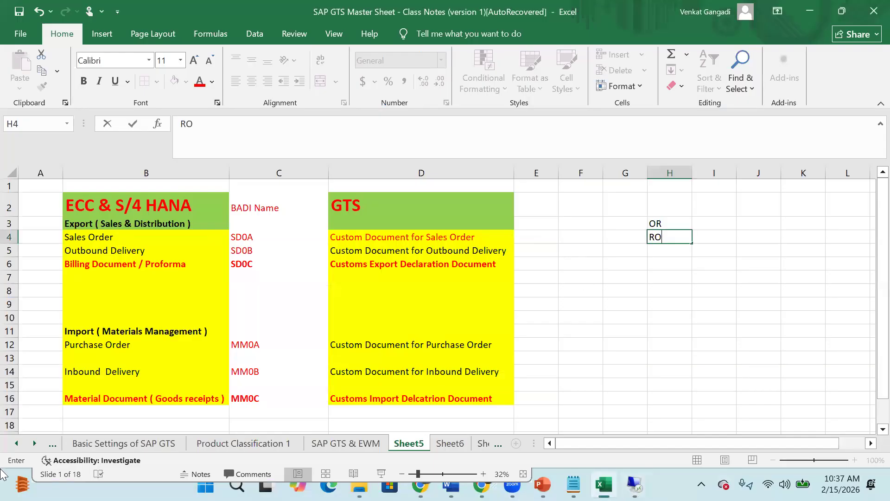
click(17, 444)
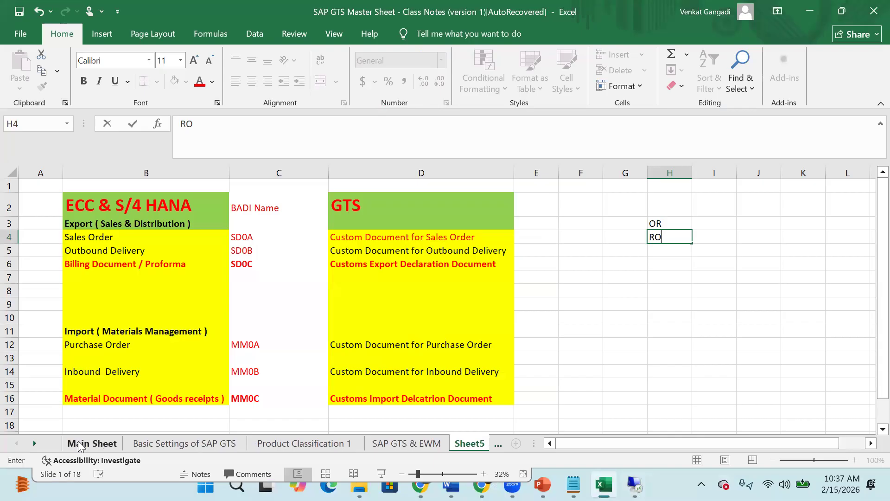
click(79, 444)
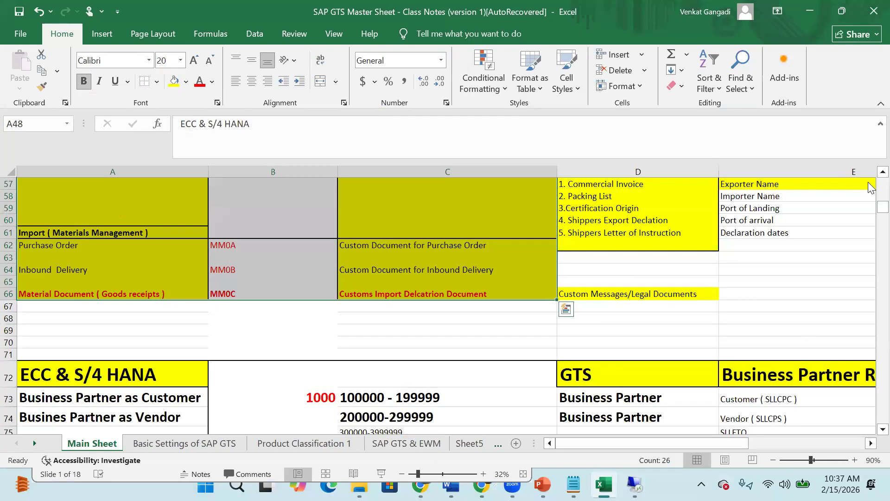
scroll(870, 175, up, 1)
scroll(869, 175, up, 3)
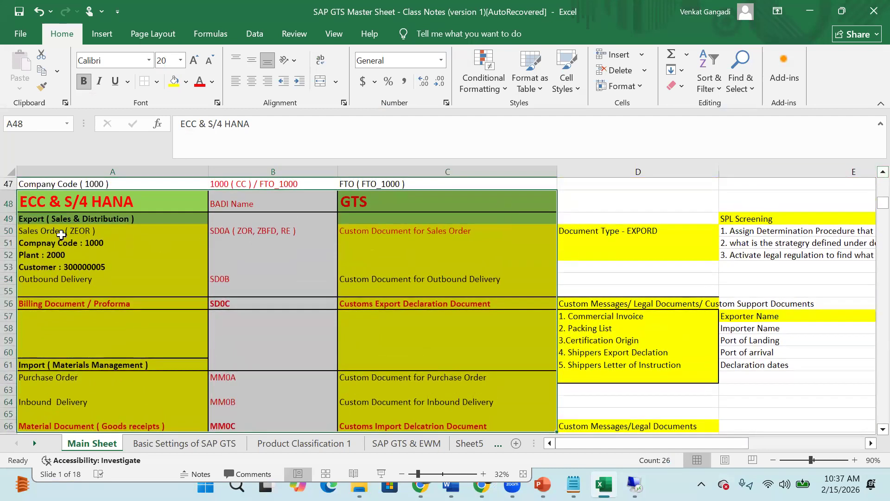
click(90, 232)
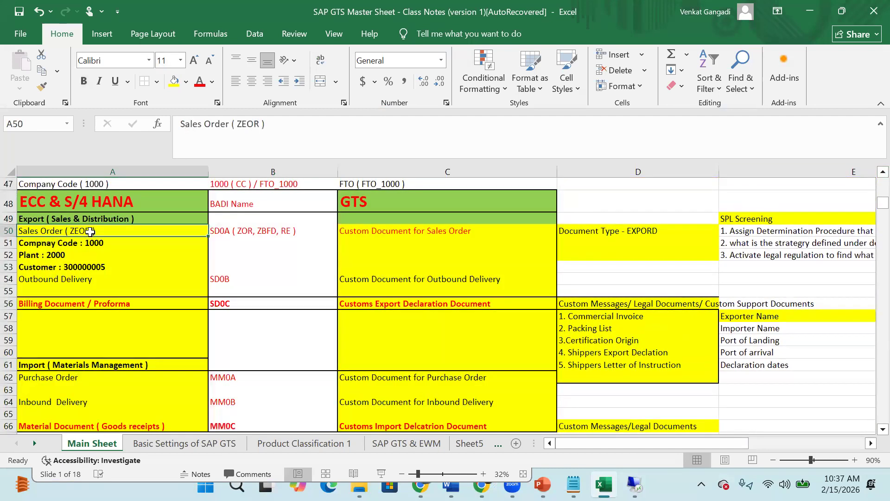
click(430, 227)
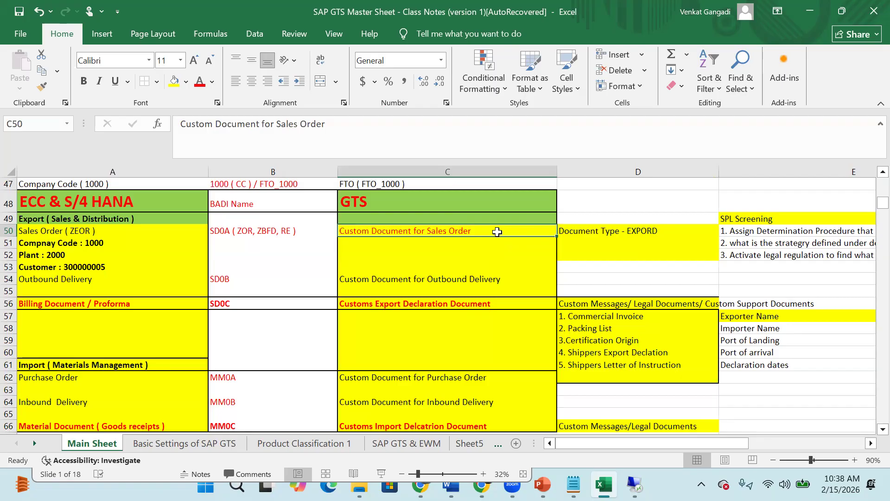
click(102, 231)
click(198, 86)
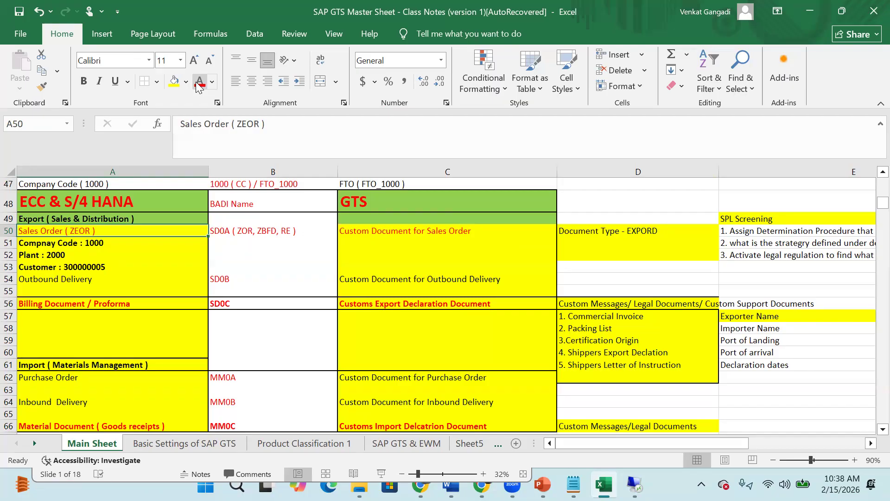
click(454, 234)
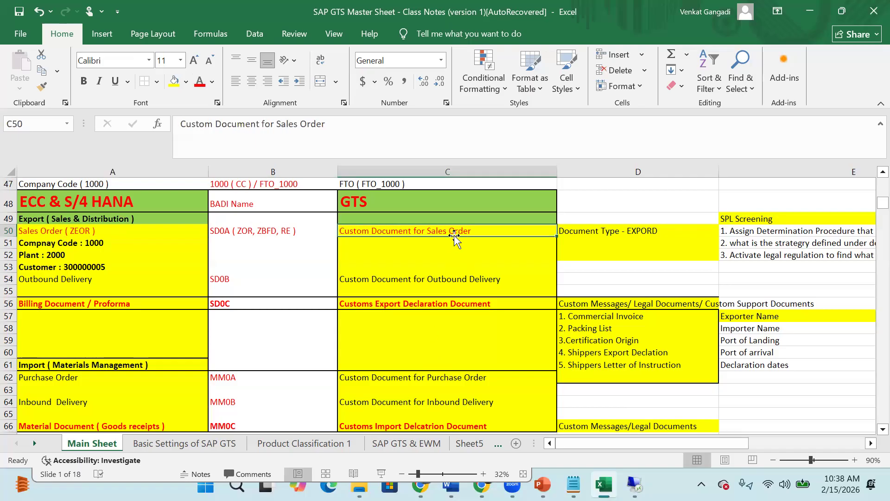
click(115, 235)
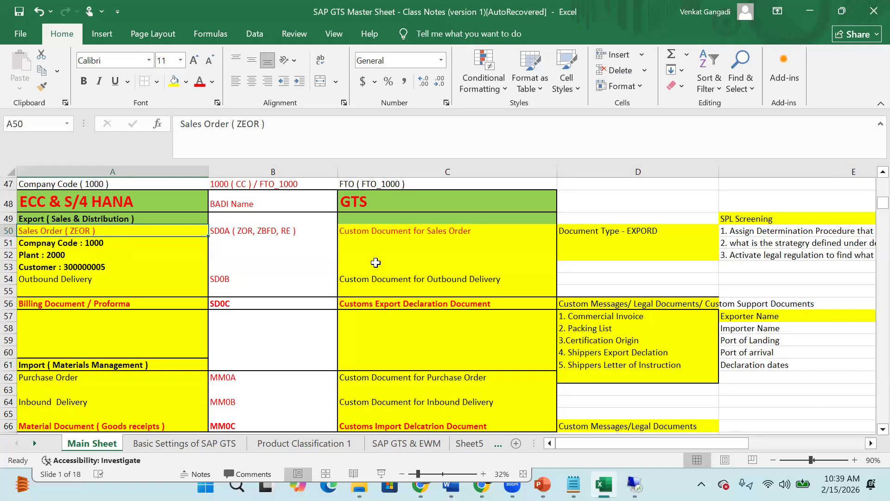
click(441, 232)
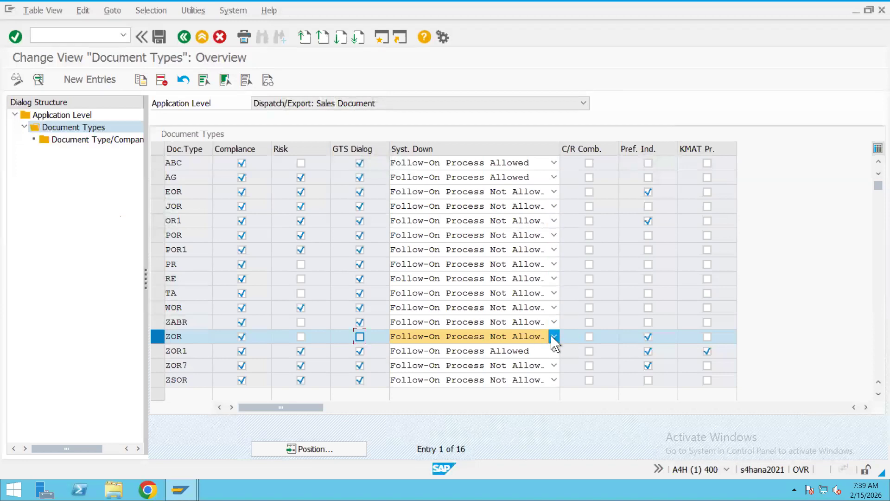
In SAP, try Follow-On Process Allowed as ZOR's Syst. Down setting, then restore Follow-On Process Not Allowed, Document Can Be Posted.
click(554, 337)
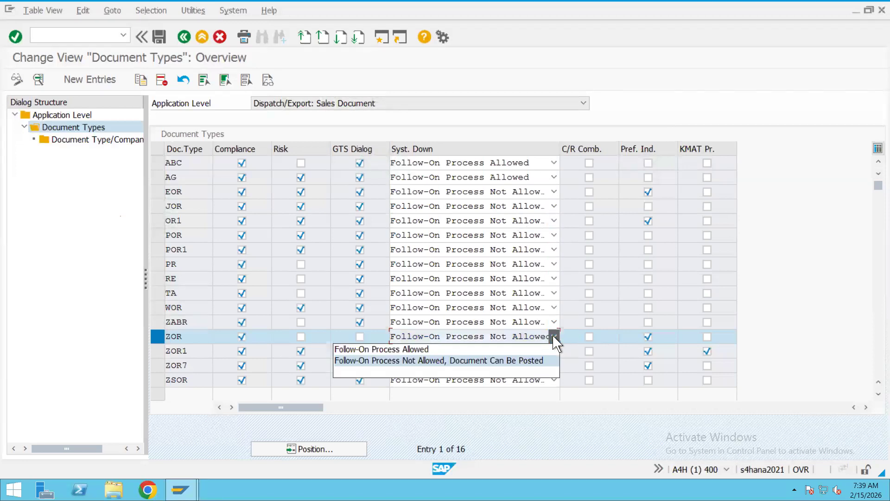
click(422, 349)
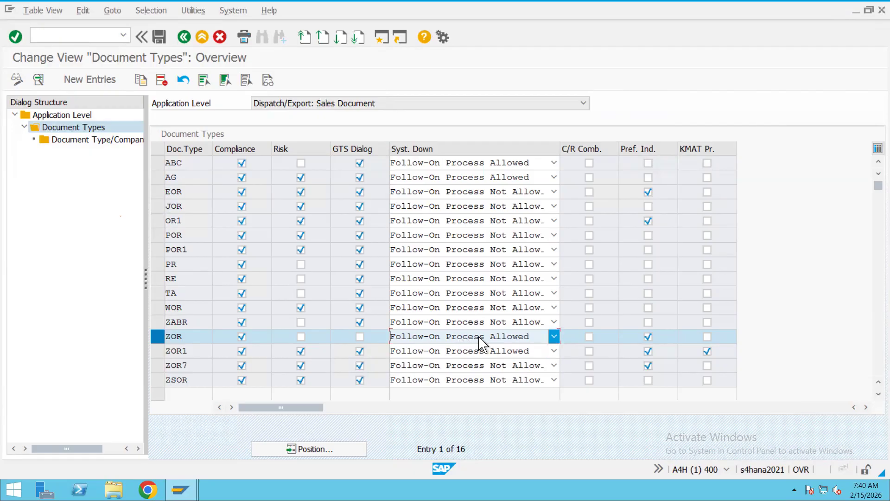
click(555, 336)
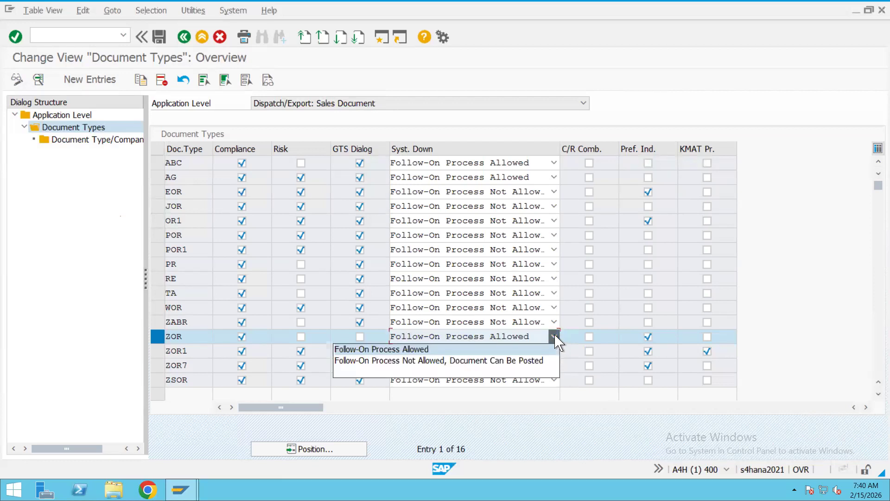
click(404, 361)
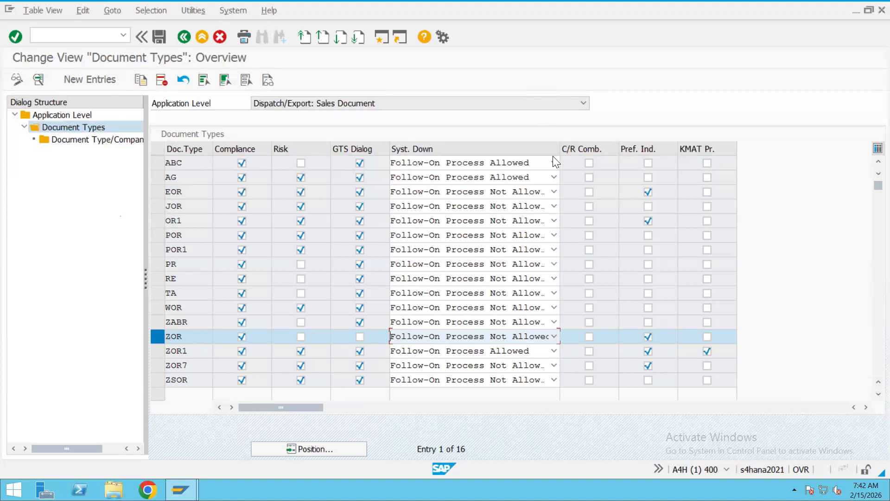
Open the Display Sales Documents transaction (VA03) in a new SAP session.
click(384, 40)
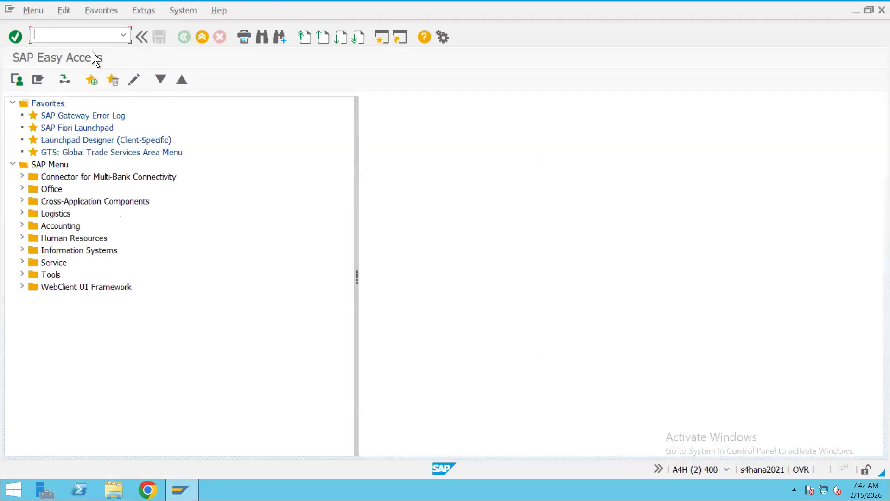
text(/nva)
text(3)
key(Return)
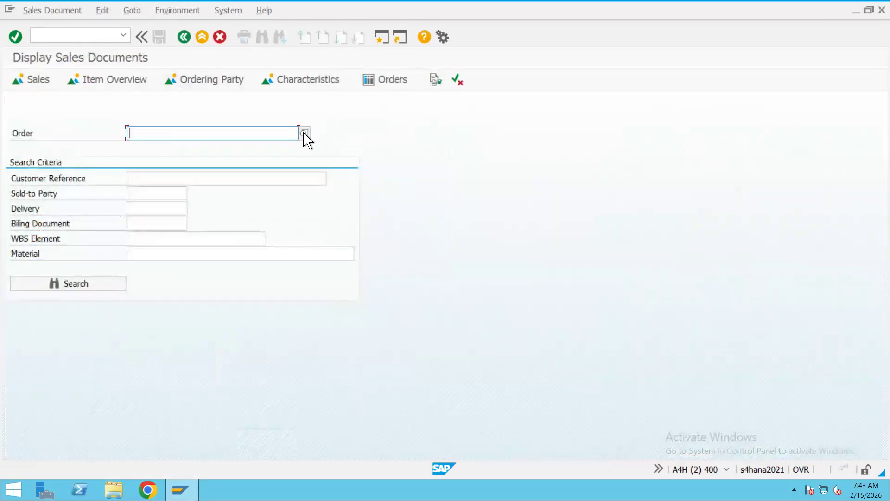
Search all sales documents without filters and display the standard order belonging to sales organization BLSO.
click(305, 135)
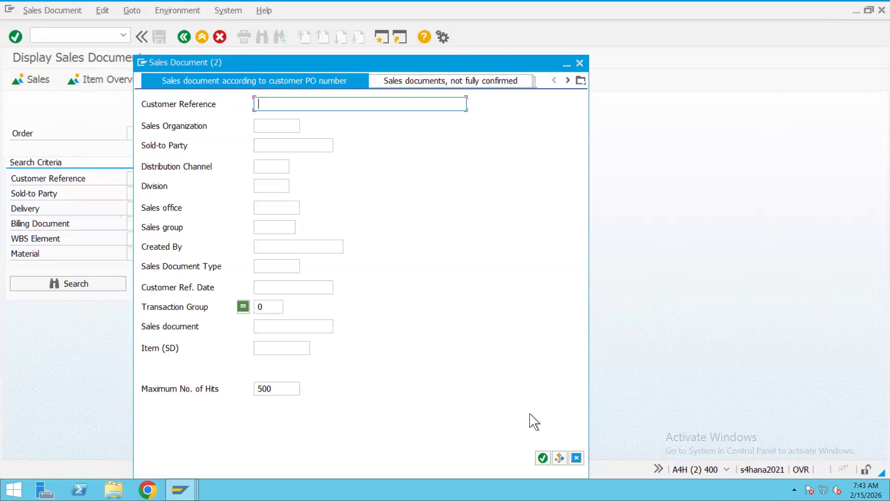
click(541, 457)
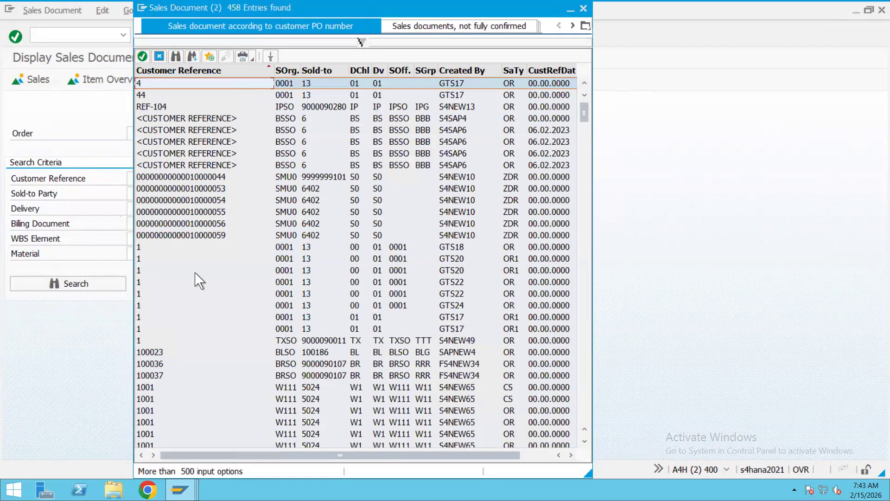
click(155, 352)
double_click(155, 352)
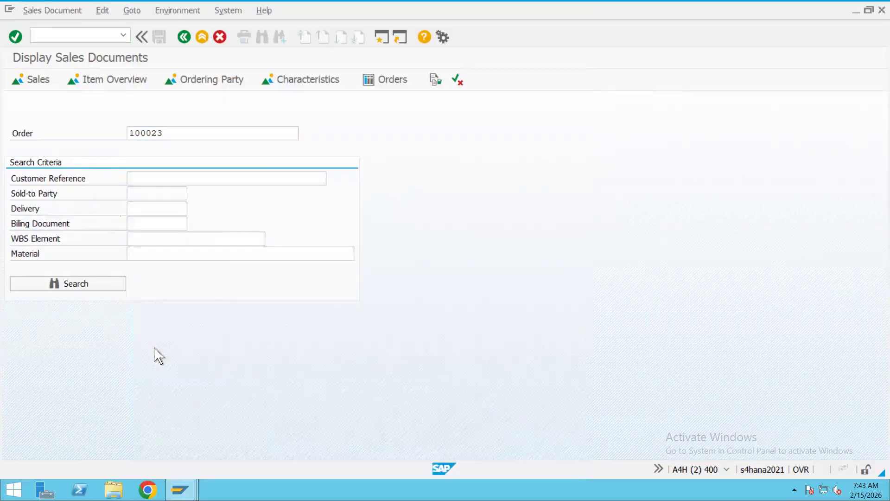
key(Return)
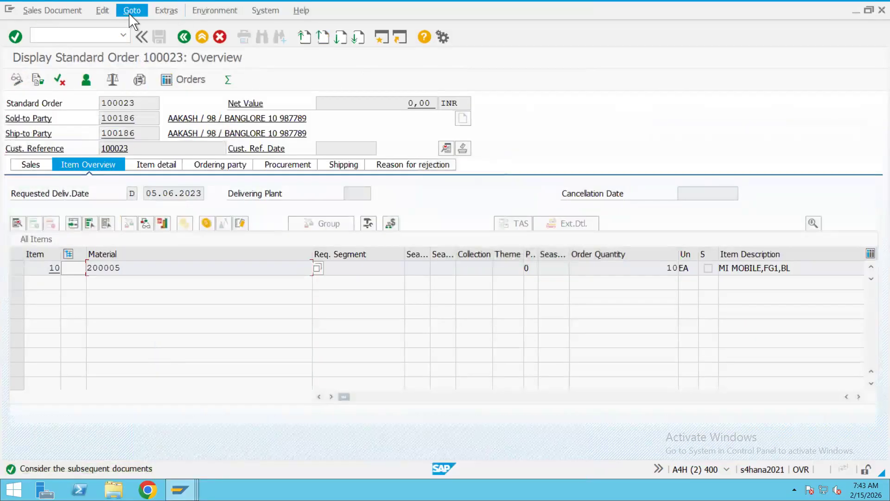
Open the order's header status and examine its Embargo Status, Watch List Screening Status and Legal Control Status.
click(132, 10)
mouse_move(151, 42)
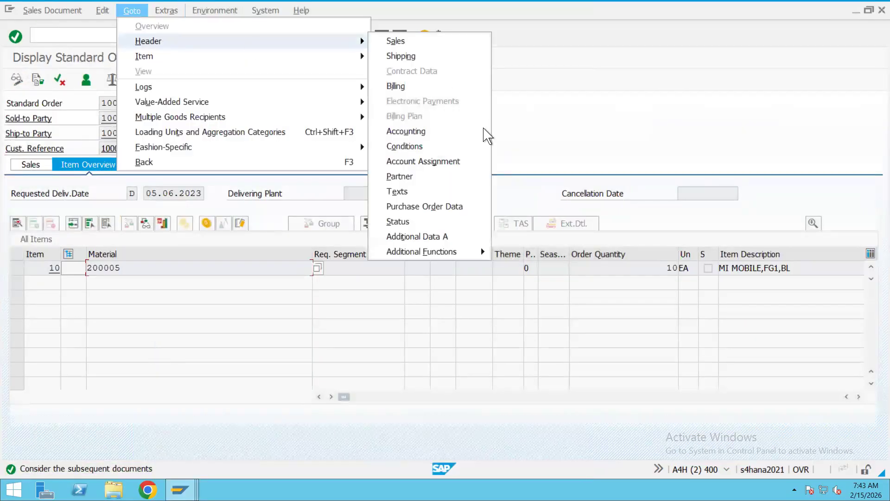
click(415, 223)
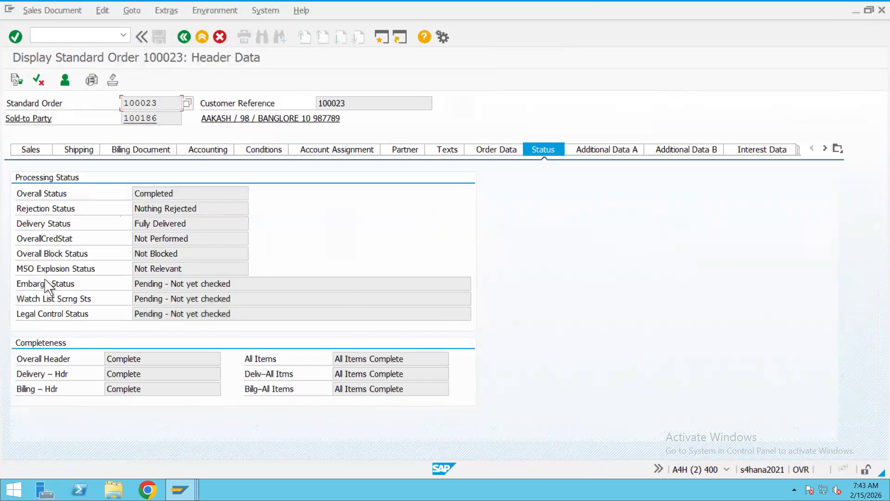
click(160, 282)
click(62, 301)
click(144, 300)
drag(248, 316, 123, 313)
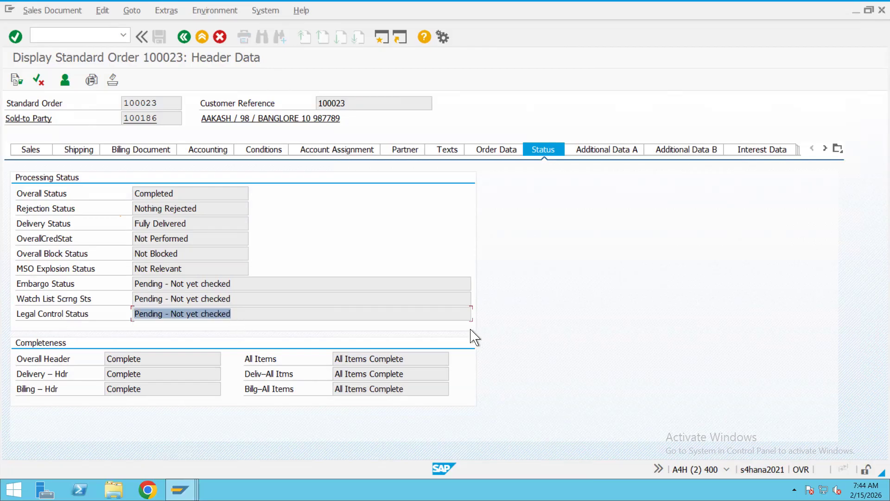
View the SAP system status information for the current session, then close it.
click(275, 14)
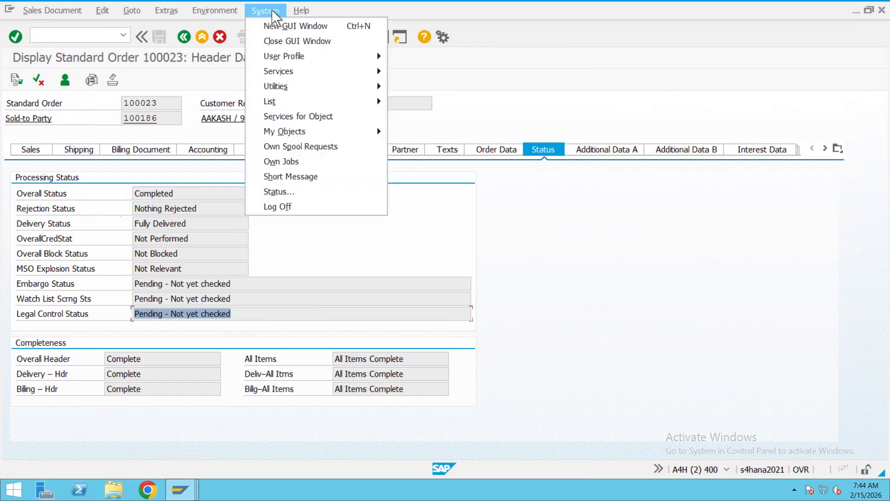
key(Up)
key(Up)
key(Return)
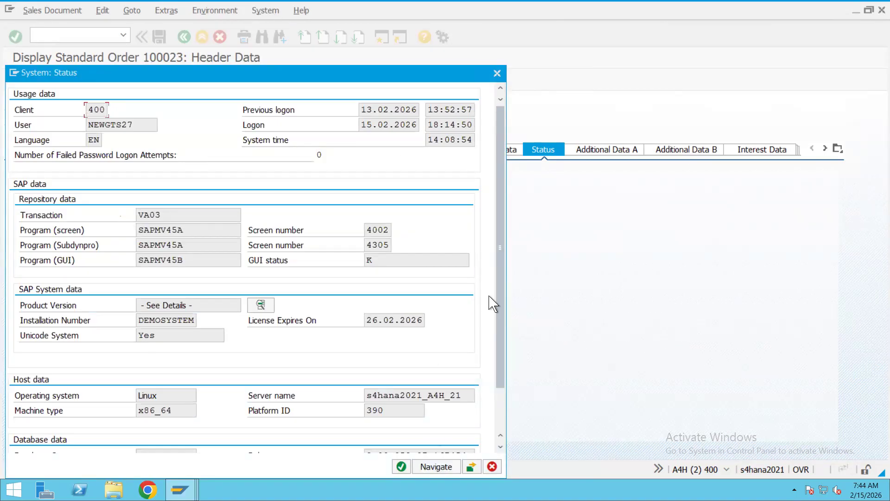
click(497, 72)
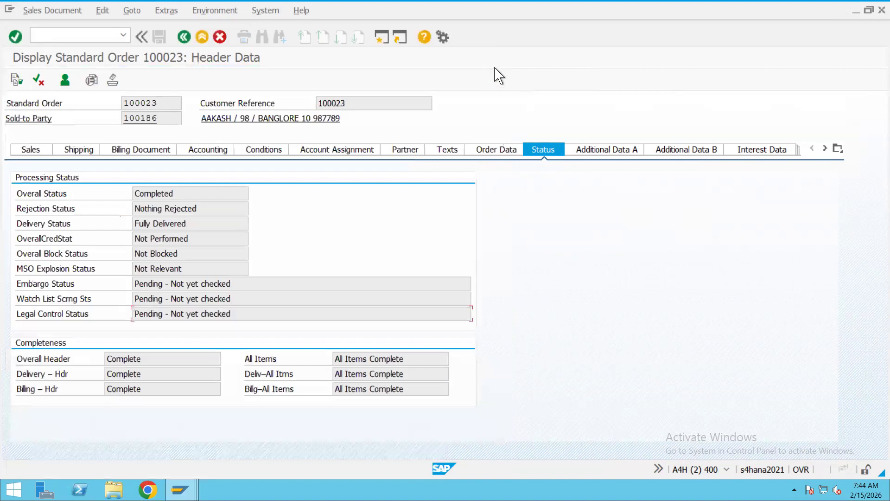
Switch back to the transfer control session and reopen the document types of application level SD0A for review.
key(alt)
click(182, 490)
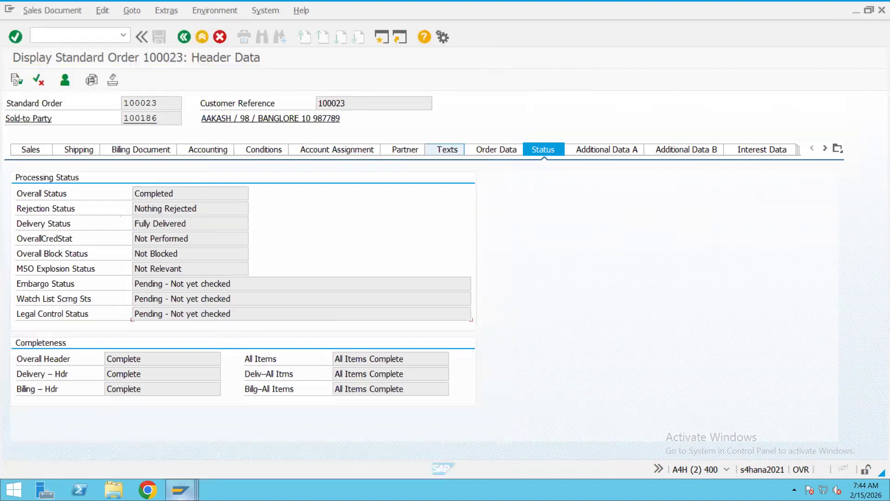
click(194, 431)
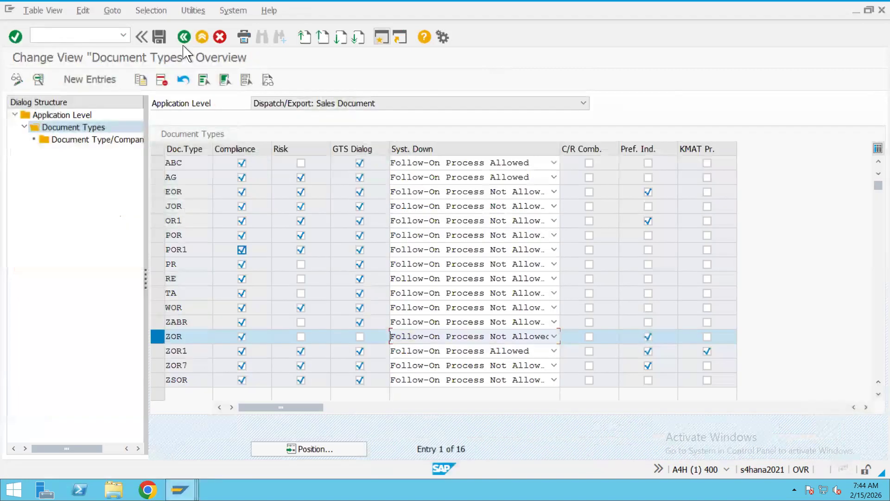
click(184, 37)
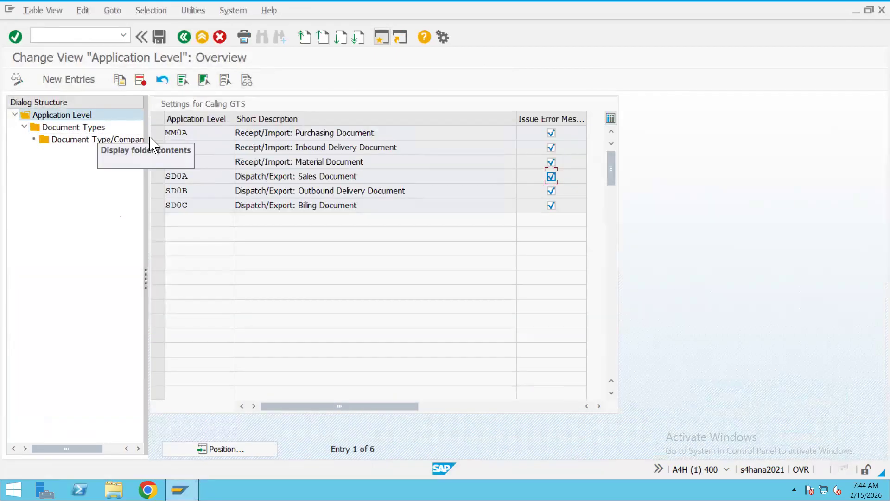
click(158, 172)
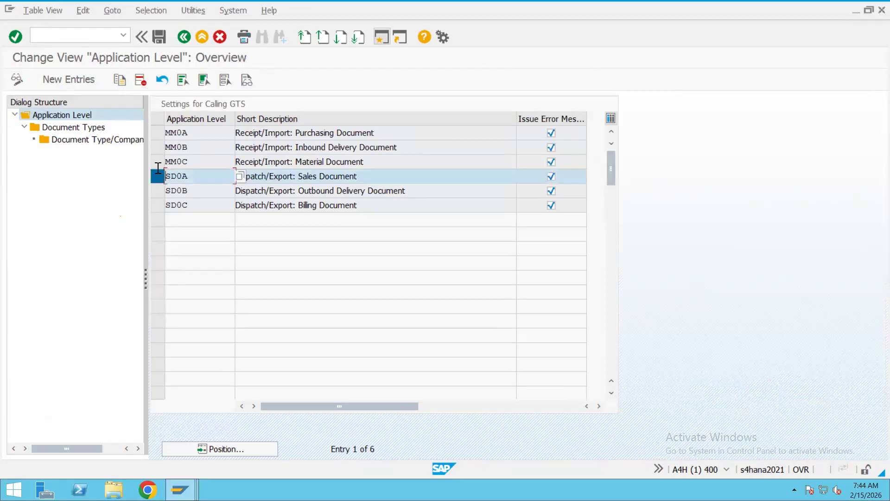
double_click(93, 128)
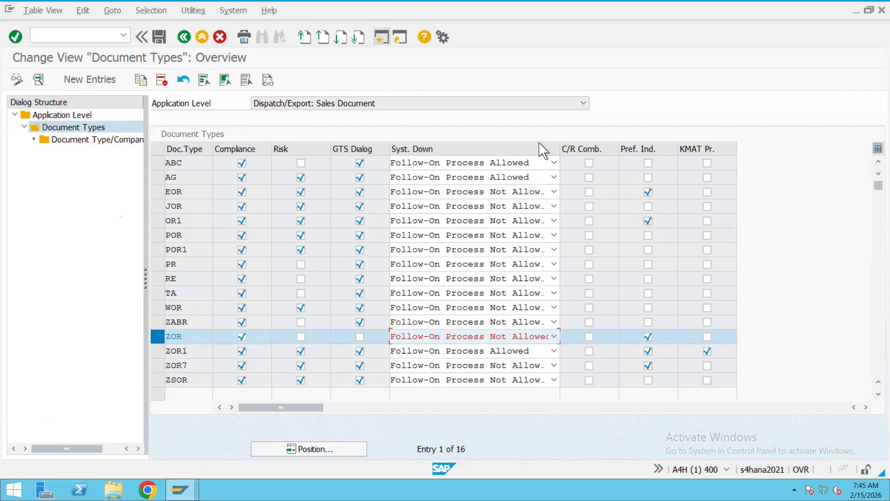
key(Down)
key(Down)
key(Down)
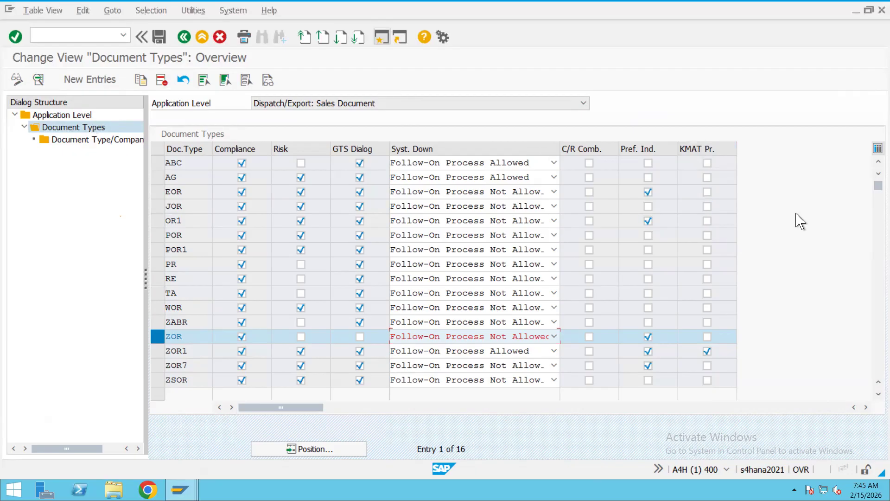
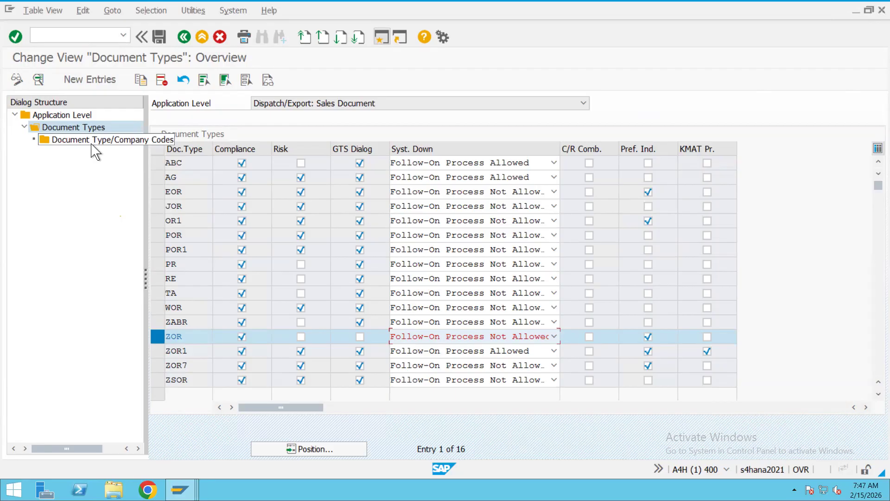
Review the company code settings of document type ZOR, then return to the application level overview.
double_click(91, 145)
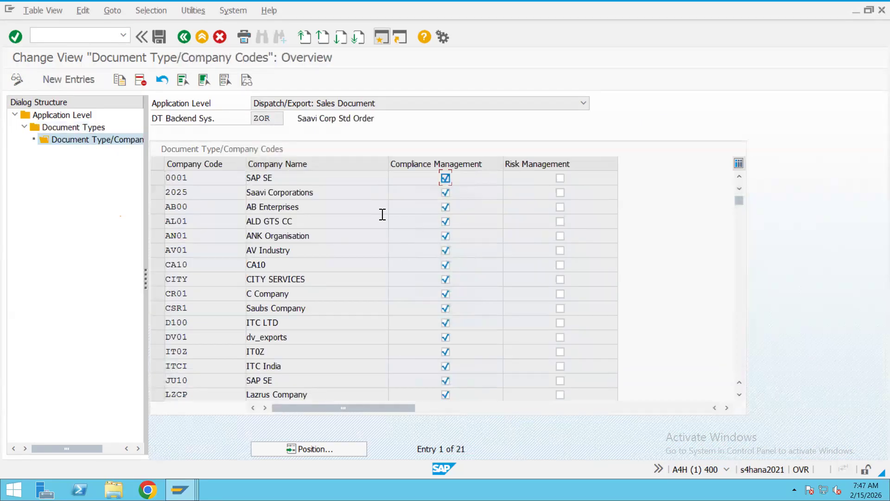
key(Left)
click(185, 39)
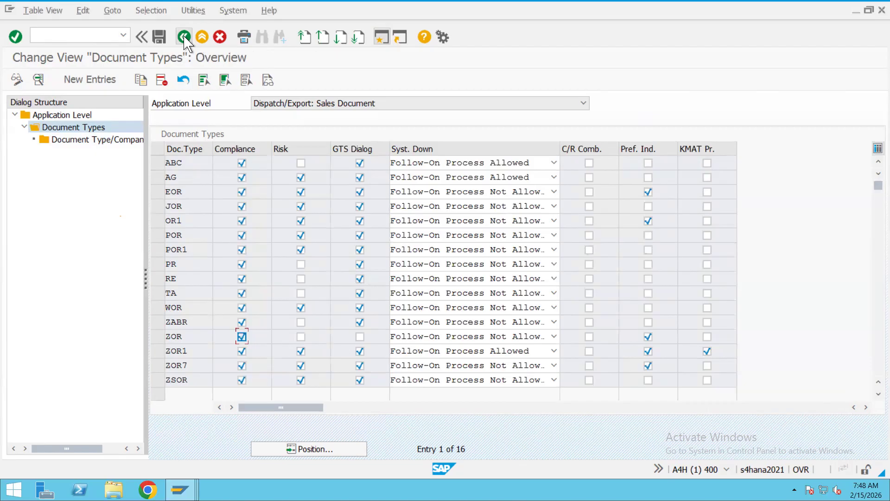
click(184, 37)
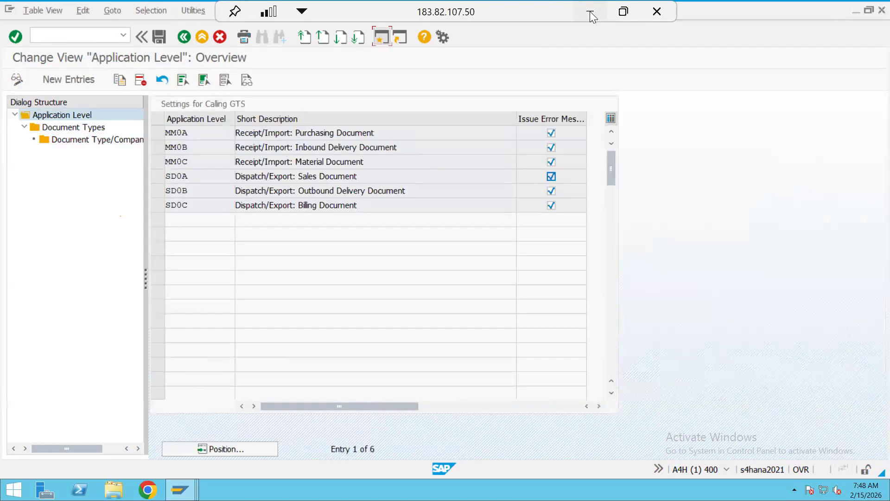
Switch to the Excel workbook and review the export BAdI names SD0A, SD0B and SD0C on Sheet5.
click(590, 11)
click(468, 443)
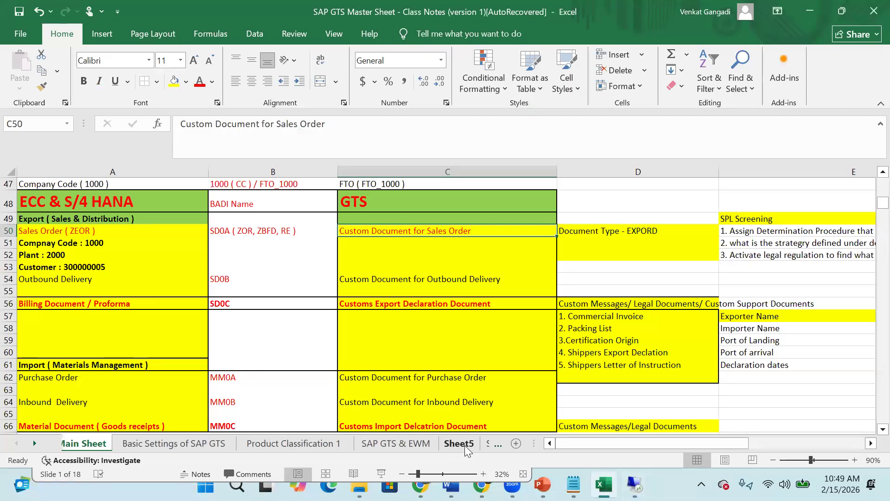
drag(250, 241, 249, 263)
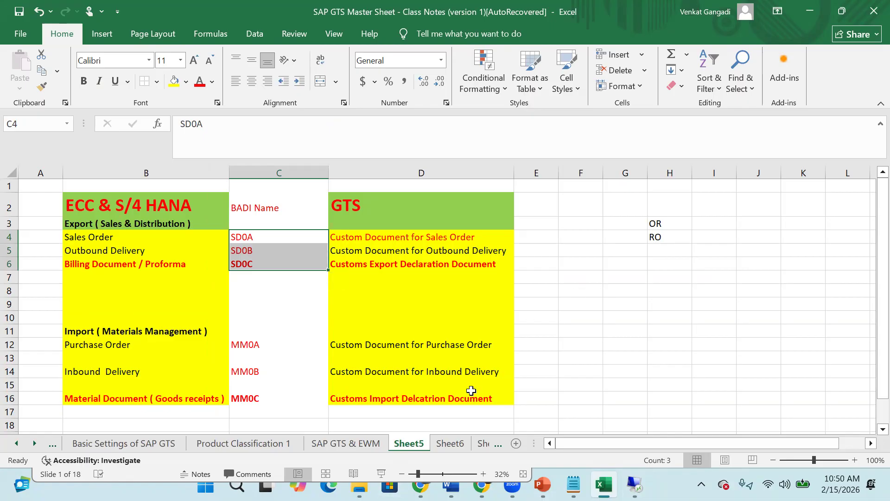
On Main Sheet, select and copy the ECC & S/4 HANA to GTS business partner table starting at A72, down to row 78.
click(15, 442)
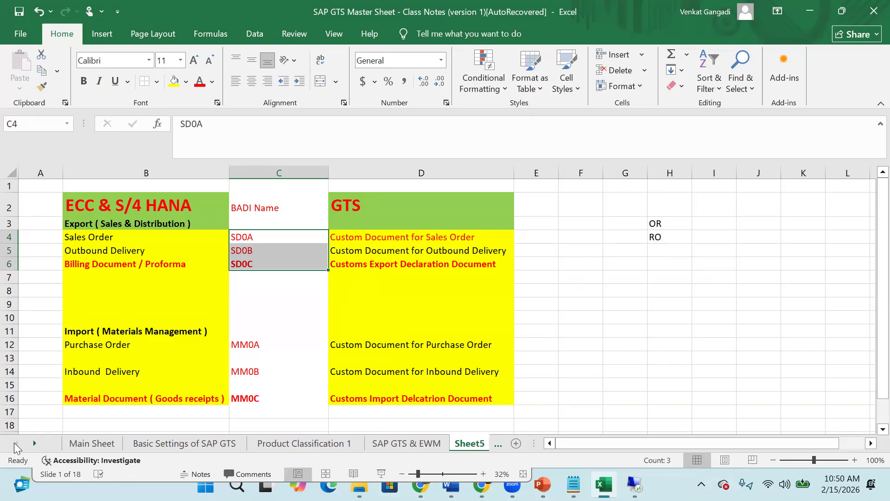
click(96, 443)
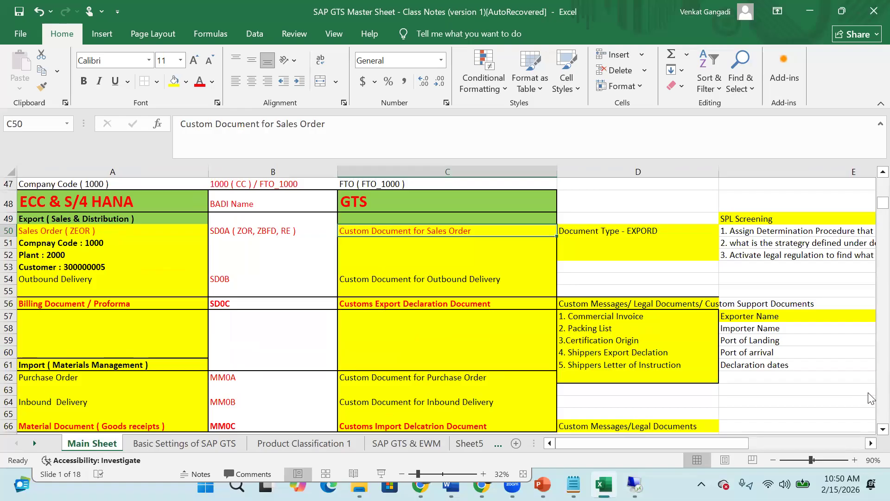
scroll(870, 398, down, 6)
scroll(869, 399, down, 1)
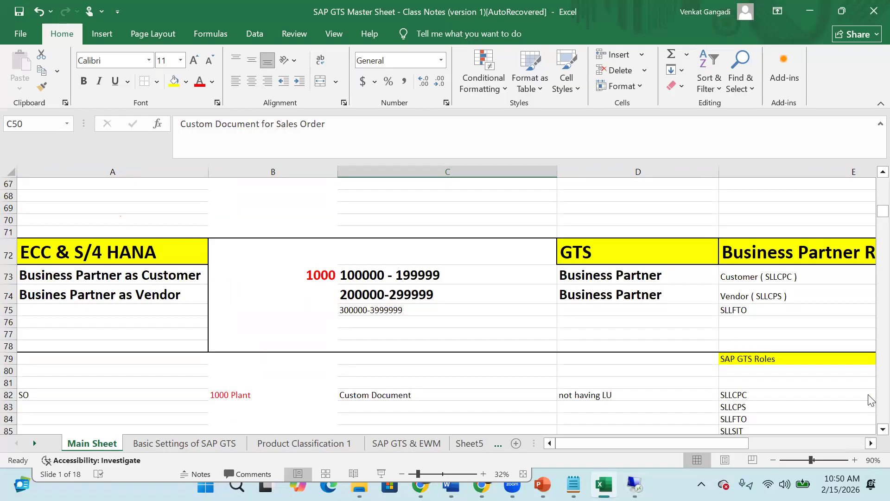
drag(97, 253, 807, 347)
key(ctrl+c)
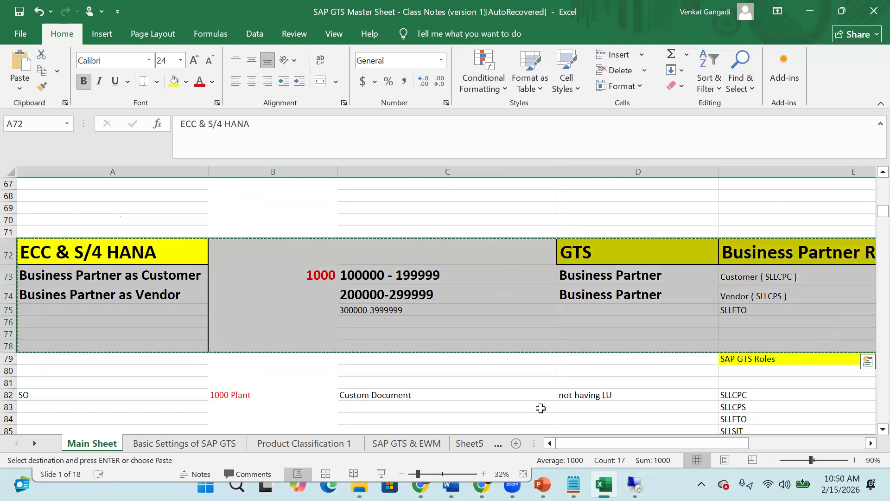
Rename Sheet5 as BADIs & Change Pointers.
click(468, 443)
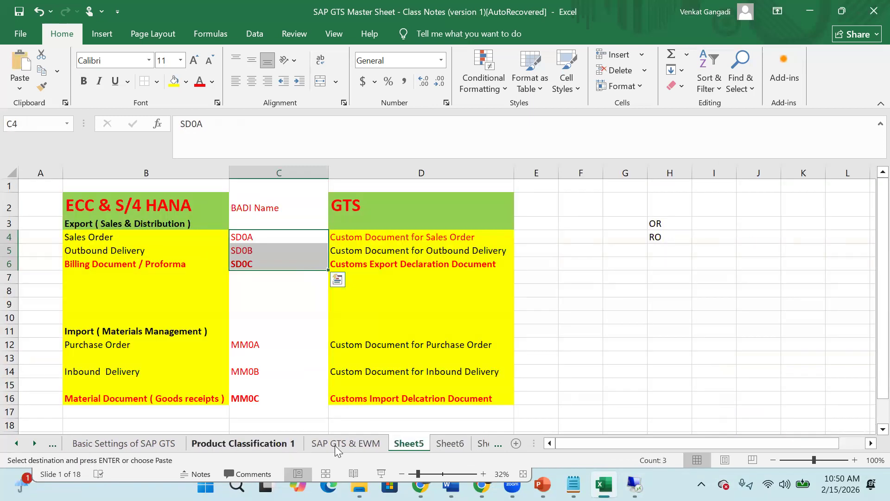
right_click(416, 451)
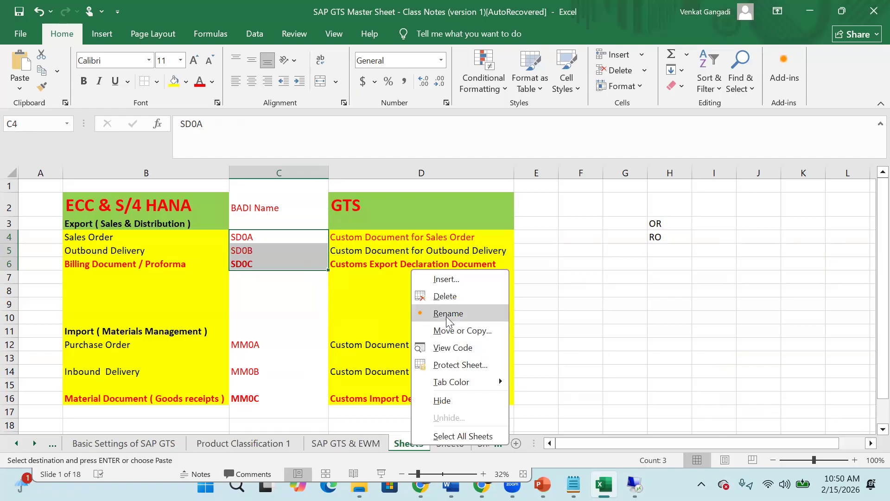
click(448, 367)
text(BADI)
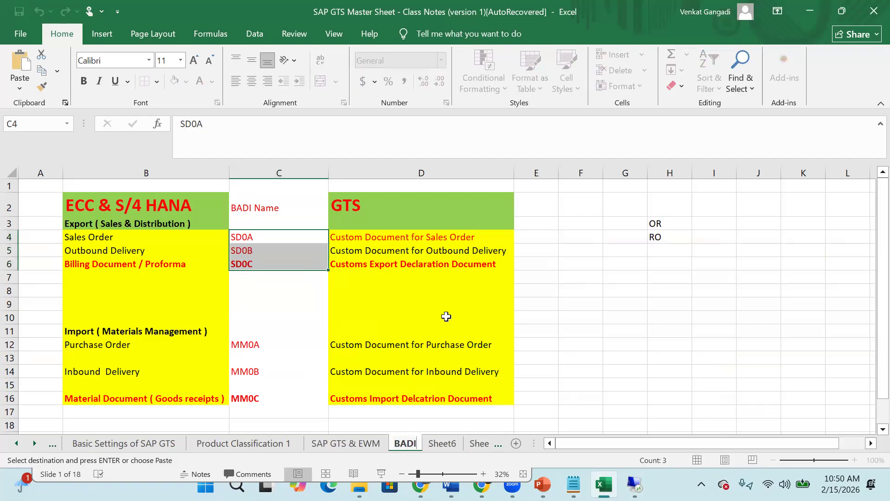
text(s &)
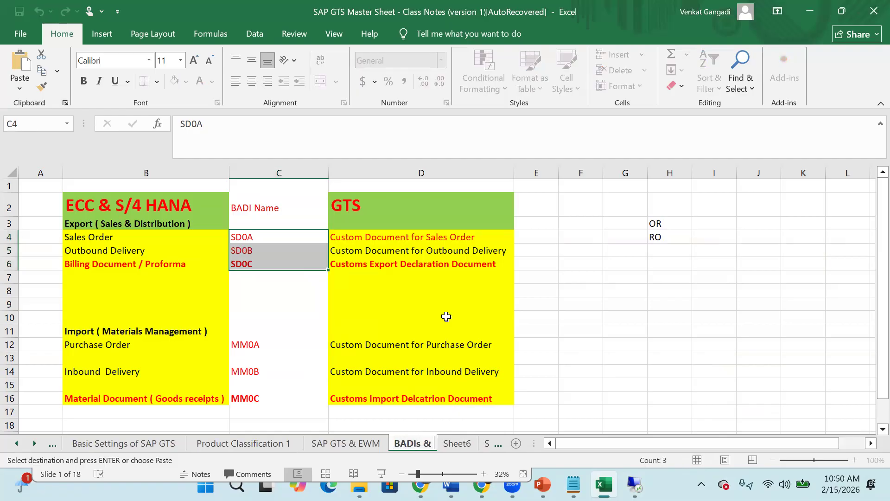
text( Change Pointers)
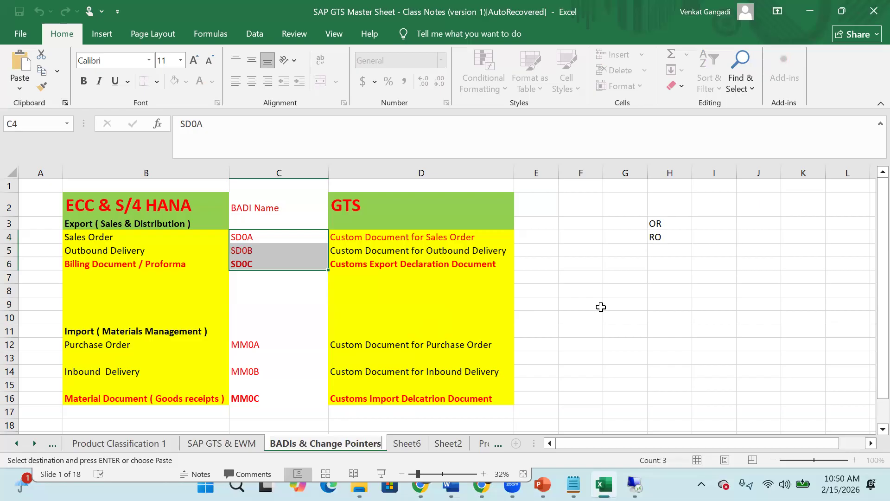
Delete the OR and RO entries in cells H3:H5 of the BADIs & Change Pointers sheet.
drag(656, 224, 661, 249)
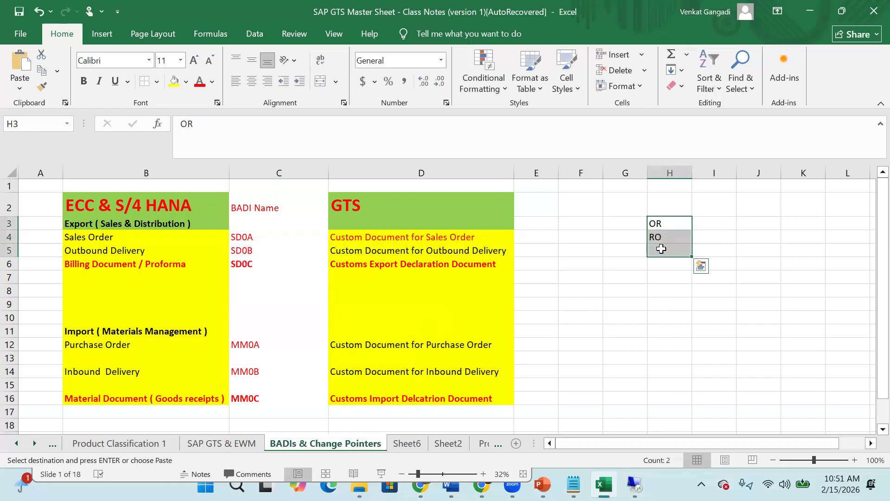
key(Delete)
click(632, 213)
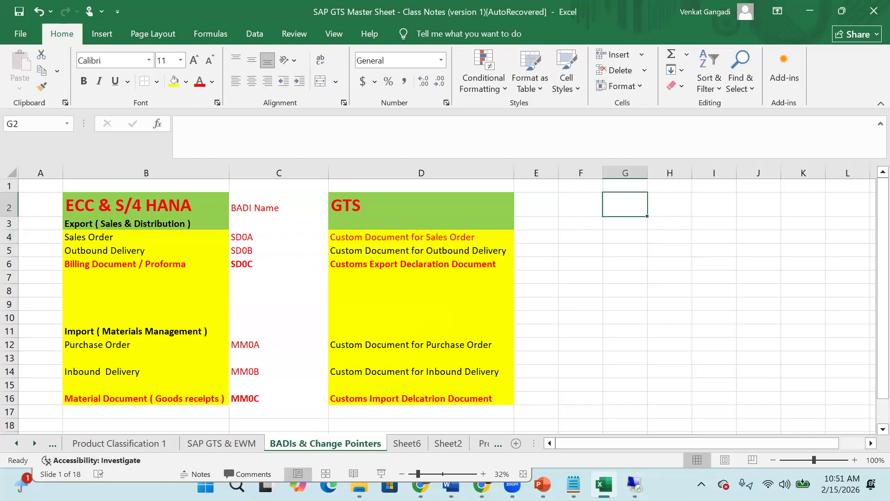
Return to Main Sheet and copy the still selected business partner table again.
click(16, 444)
click(17, 444)
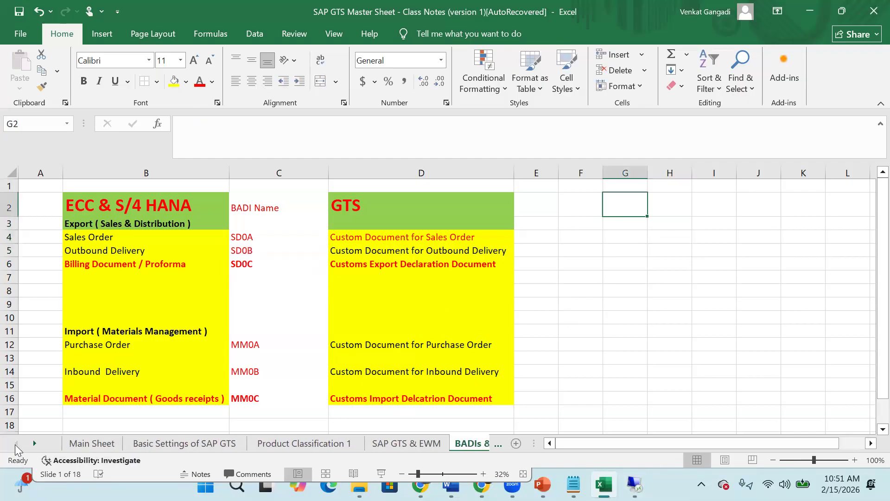
click(94, 445)
key(ctrl+c)
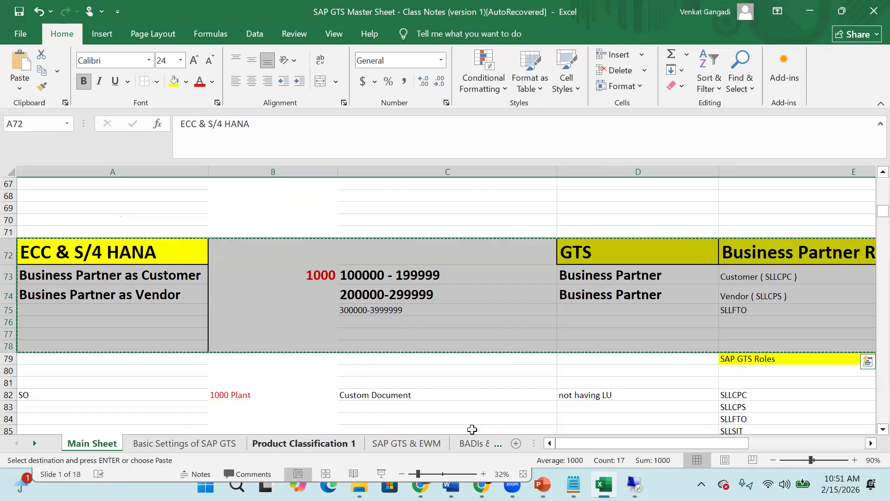
Paste the copied business partner table at G2 of the BADIs & Change Pointers sheet and autofit columns G and J.
click(473, 444)
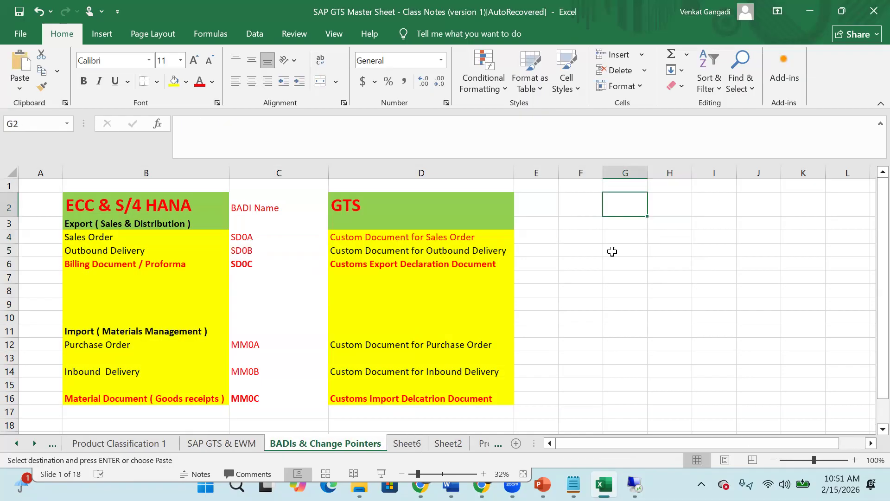
key(ctrl+v)
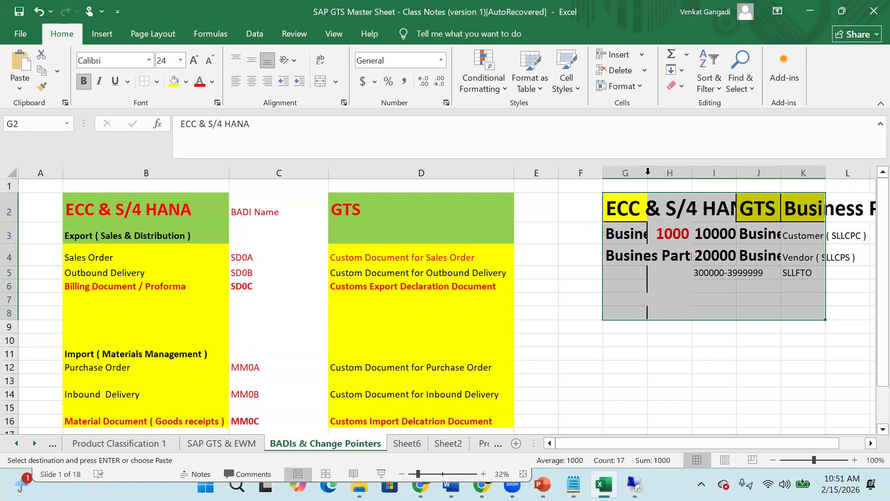
double_click(648, 172)
click(871, 444)
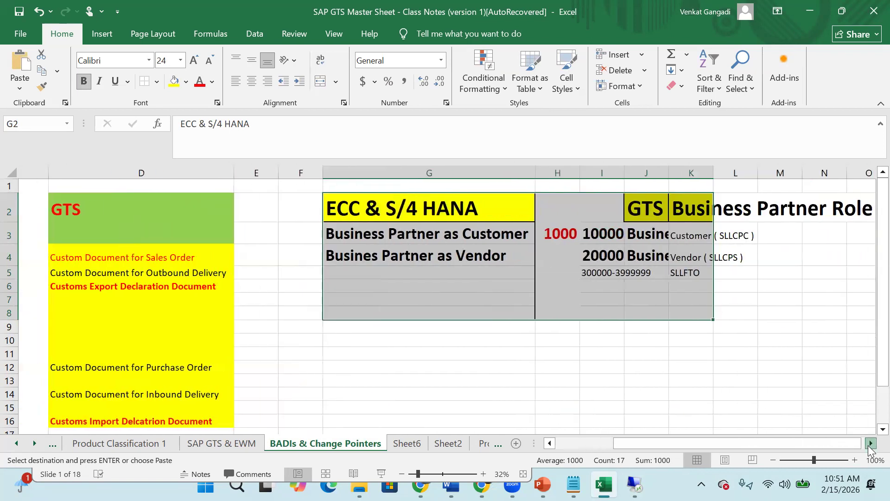
click(243, 210)
double_click(453, 172)
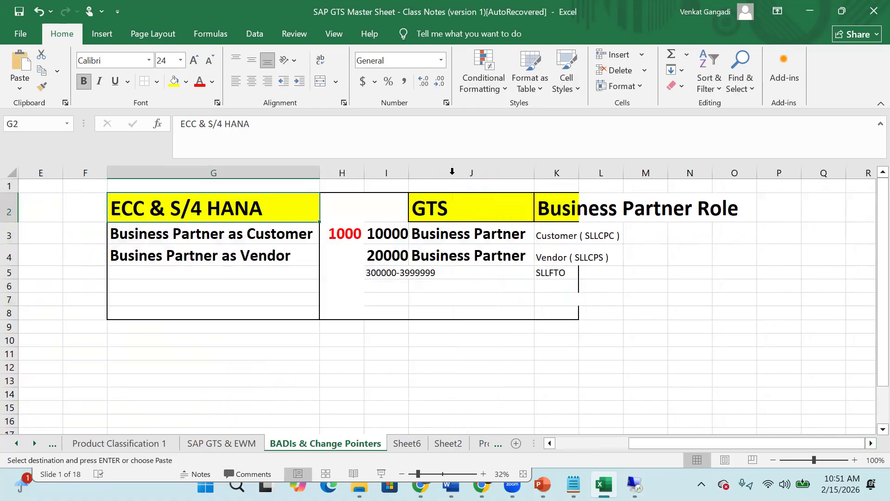
Delete the Business Partner Role column K and clear the numbers in H3:I5 of the pasted table.
click(566, 172)
right_click(566, 173)
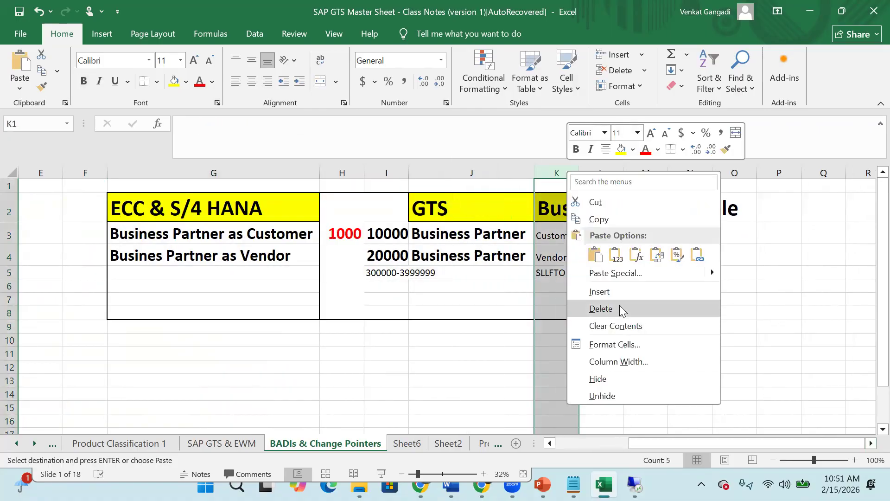
click(619, 308)
drag(351, 234, 382, 278)
key(Delete)
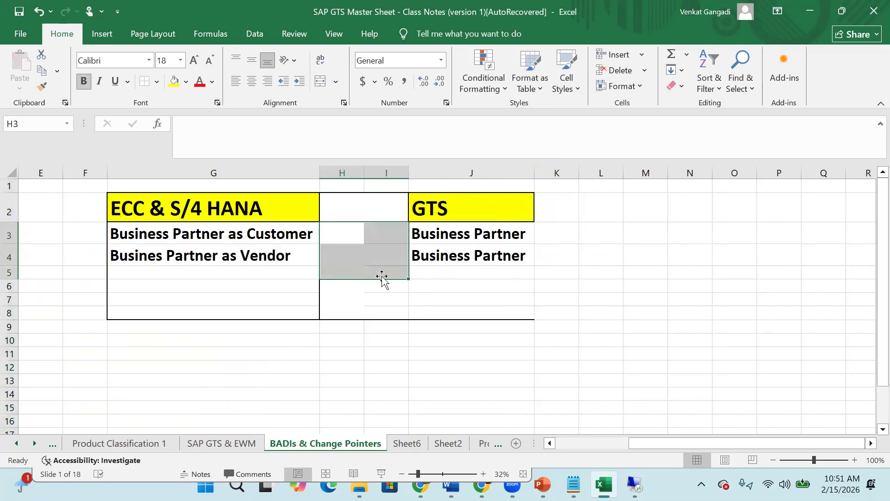
click(271, 235)
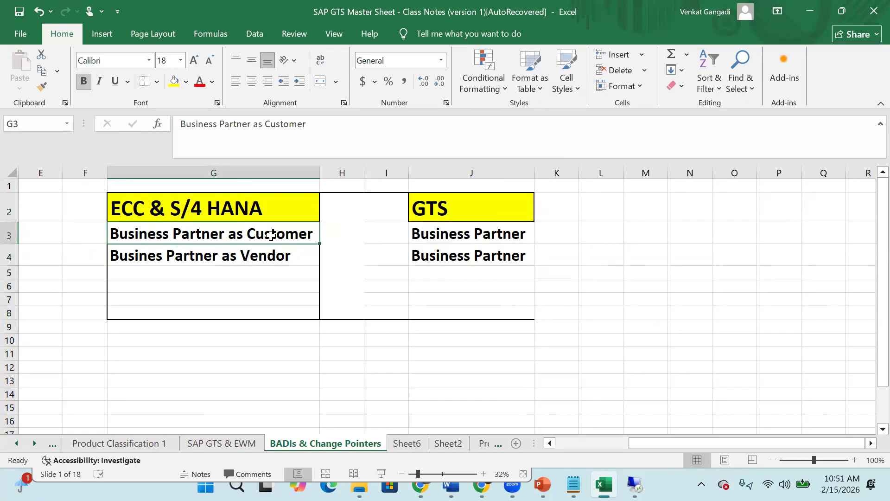
Widen the GTS column J of the pasted table and delete the empty column A.
drag(533, 172, 604, 172)
drag(713, 443, 591, 441)
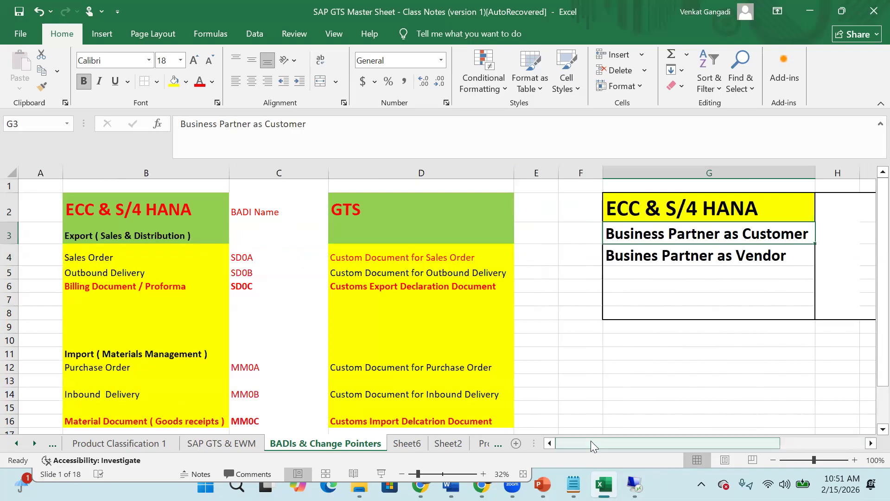
click(37, 172)
right_click(37, 171)
click(79, 310)
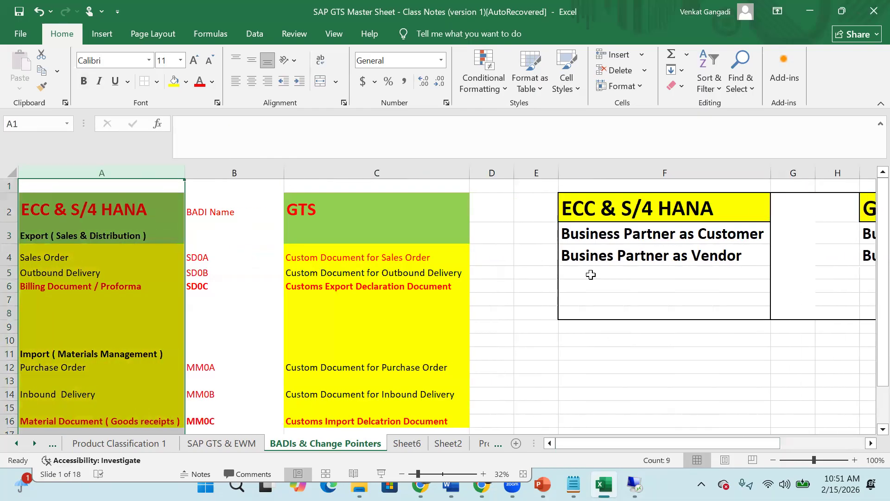
Insert a column before column E, and delete the empty columns E and F in front of the business partner table.
click(536, 173)
right_click(537, 173)
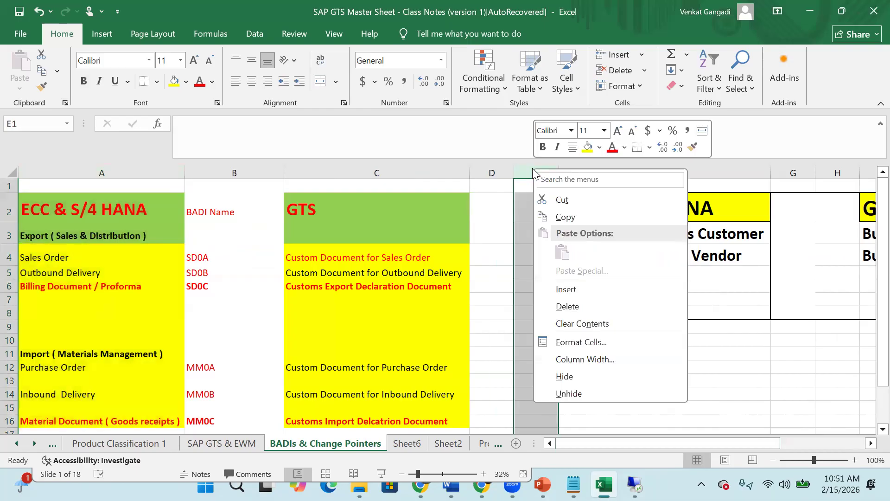
click(577, 292)
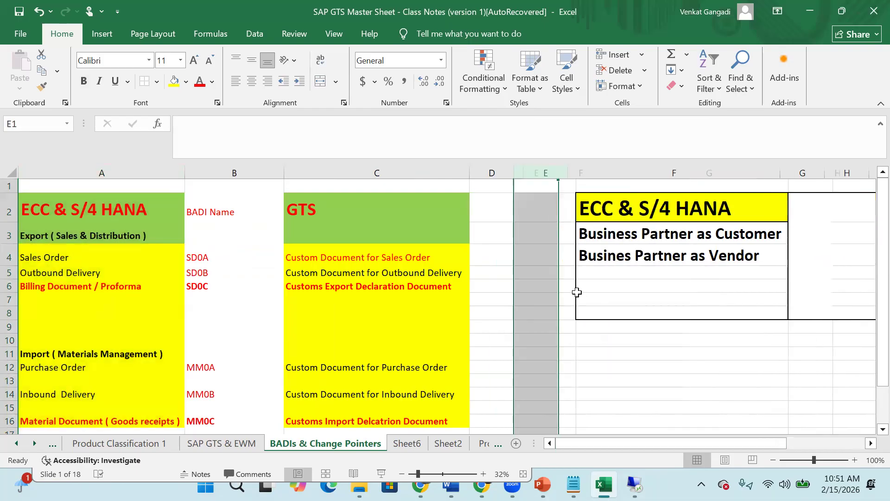
drag(541, 173, 571, 175)
right_click(543, 182)
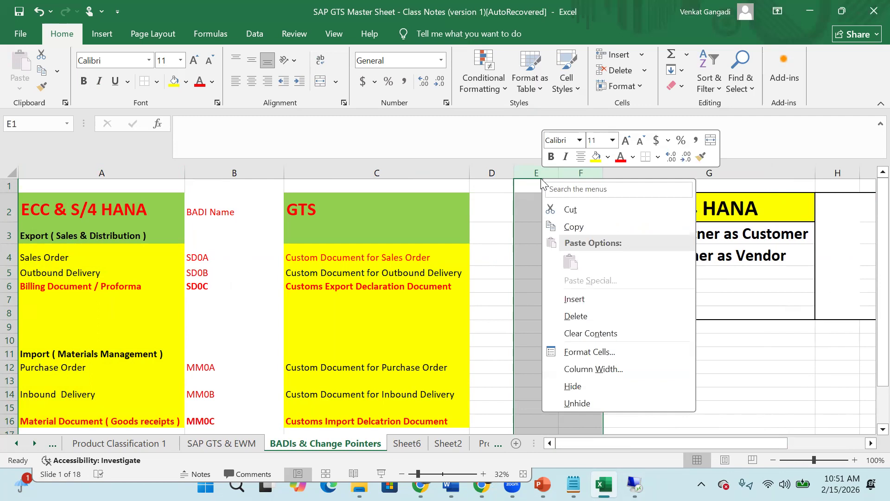
click(597, 317)
click(610, 231)
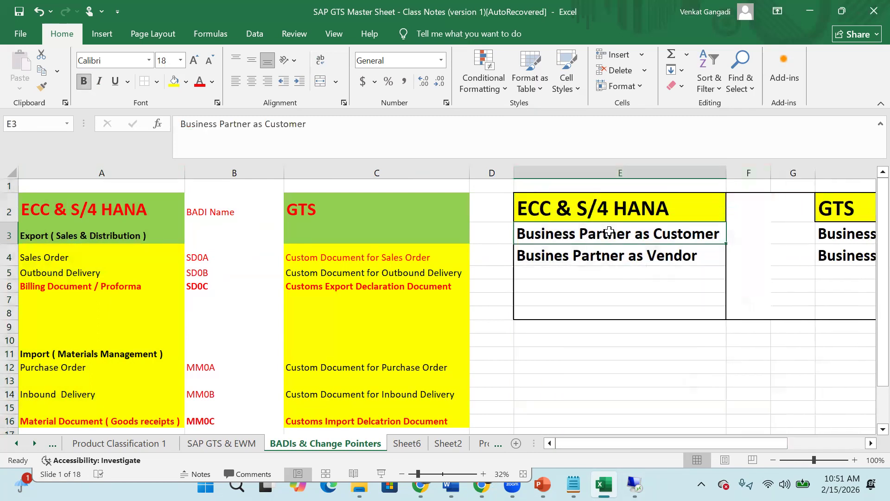
Enter "Products (Material)" in E5 and "BOM ( Bill of Material)" in E6, below the vendor entry.
click(648, 256)
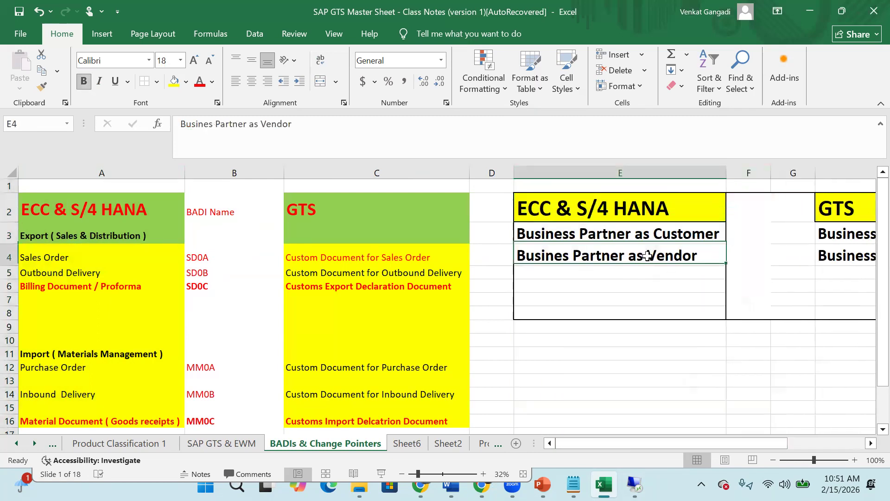
click(609, 275)
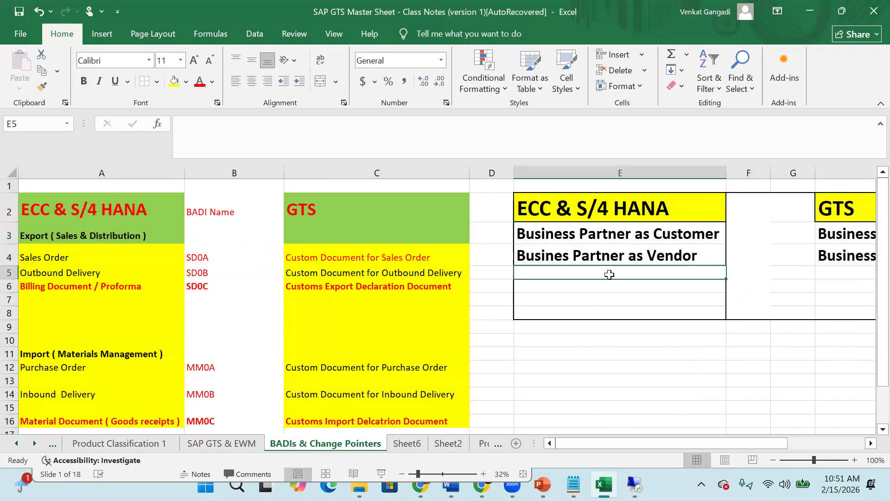
text(Bu)
key(BackSpace)
key(BackSpace)
text(Products )
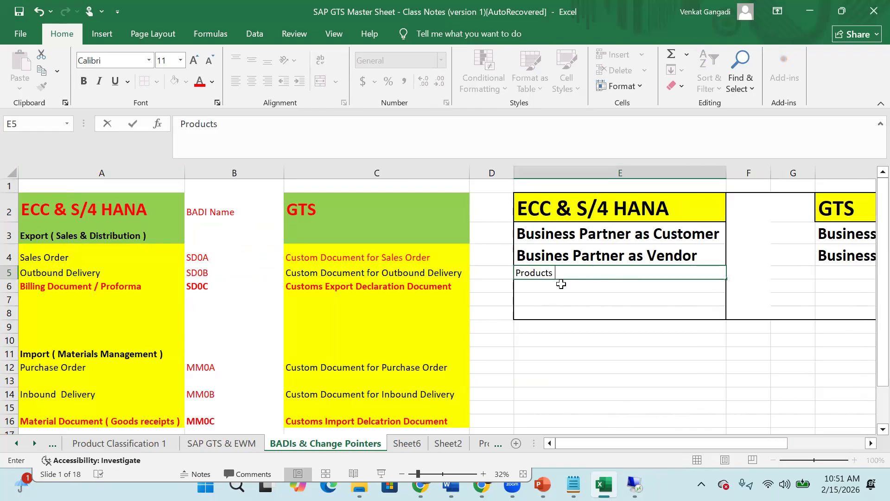
text((Material))
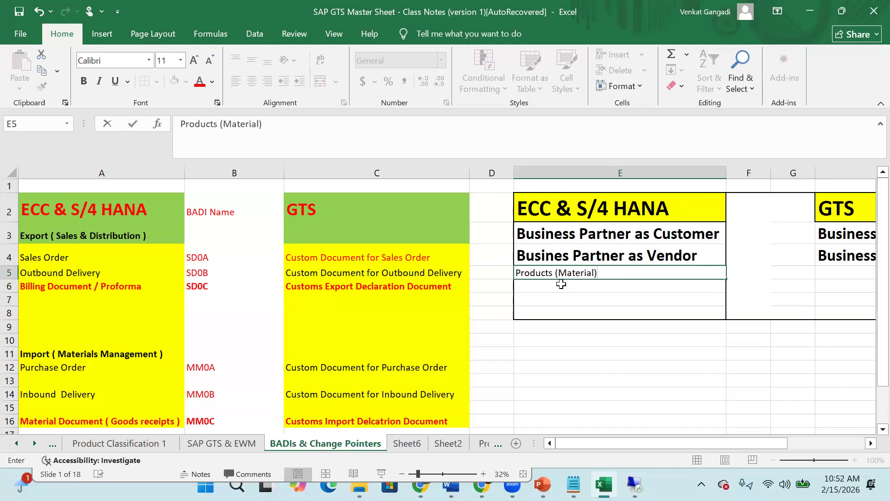
key(Return)
text(Bi)
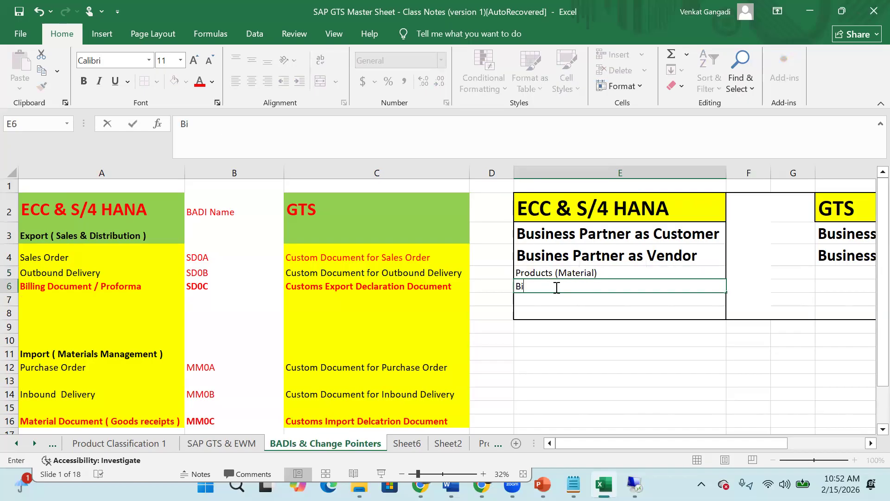
text(OM ( Bill of Material)
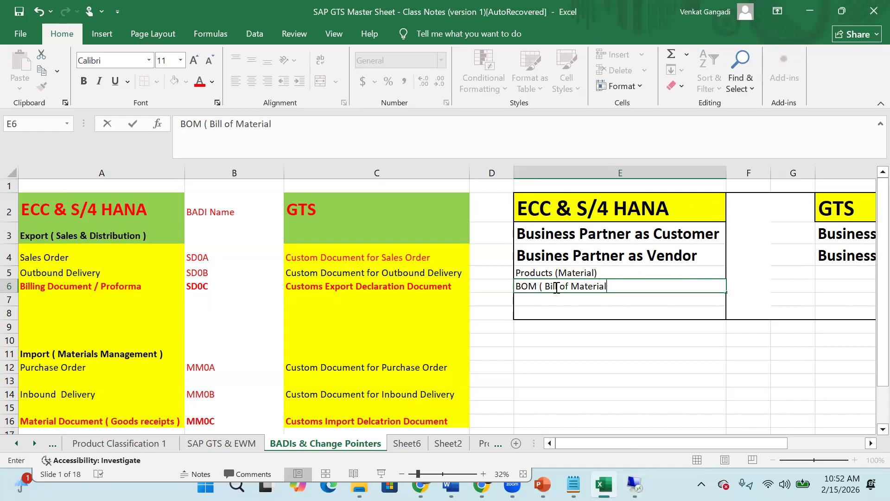
click(545, 300)
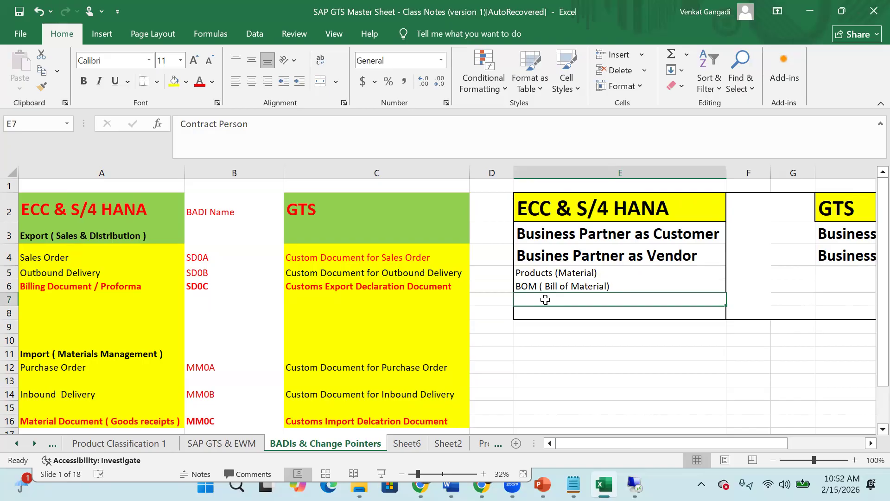
text(Pr)
key(BackSpace)
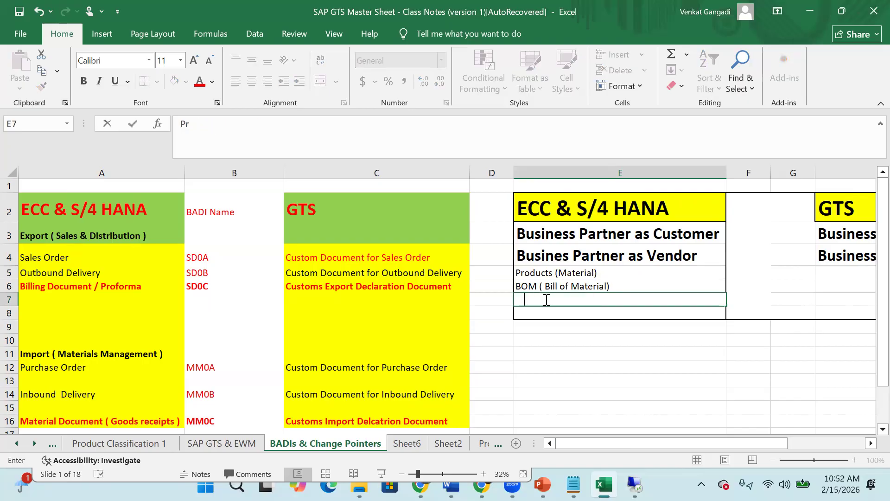
click(648, 380)
click(575, 300)
text(Products (Material)
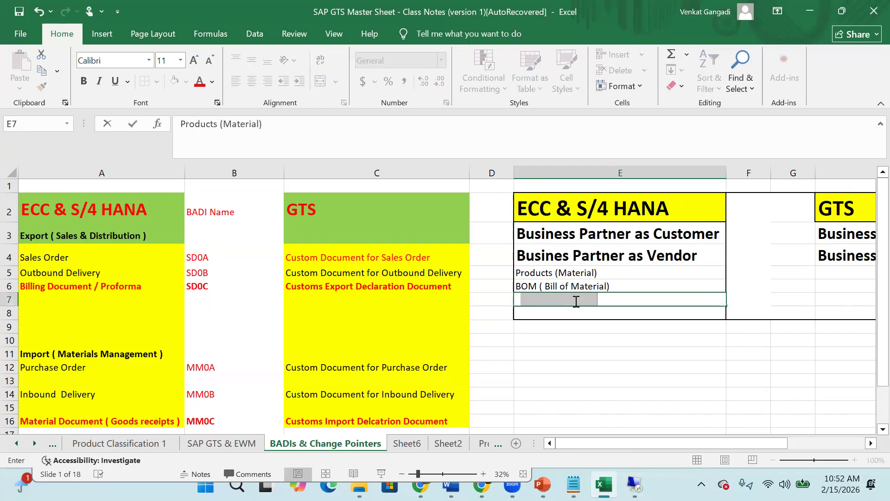
click(616, 336)
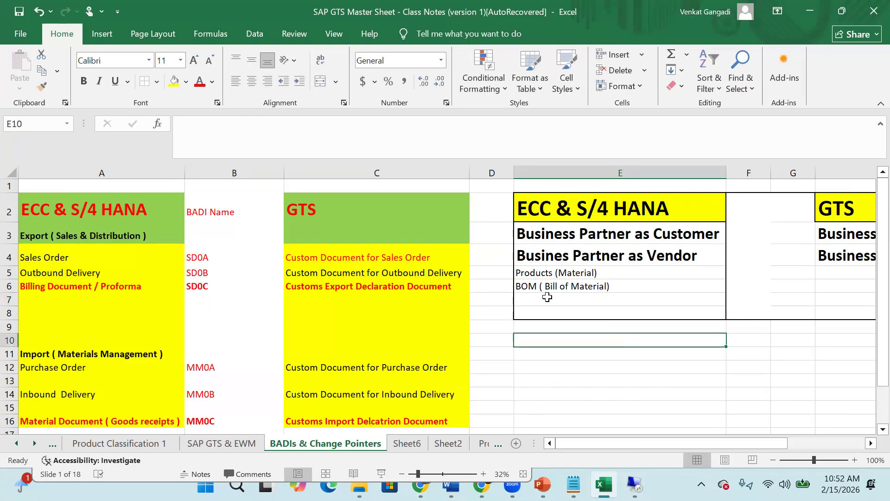
click(542, 302)
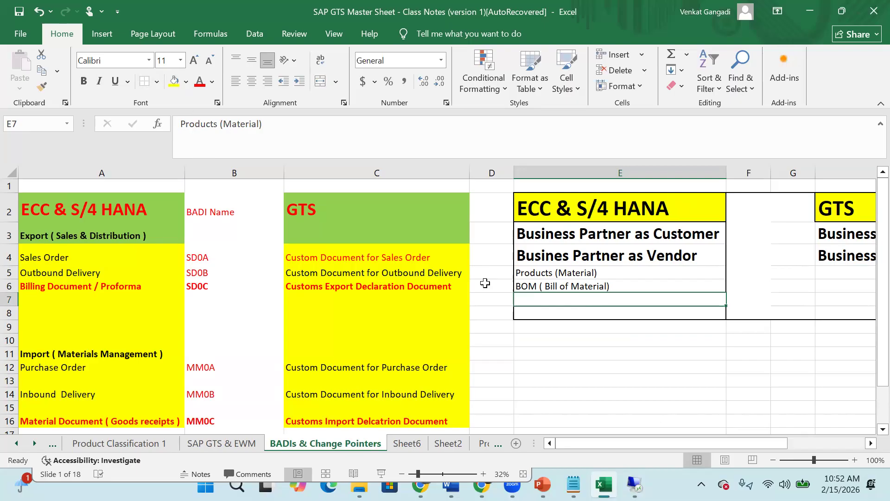
click(653, 343)
Enter "Prices" in E11 and move that cell up to E7, under the BOM entry.
click(552, 350)
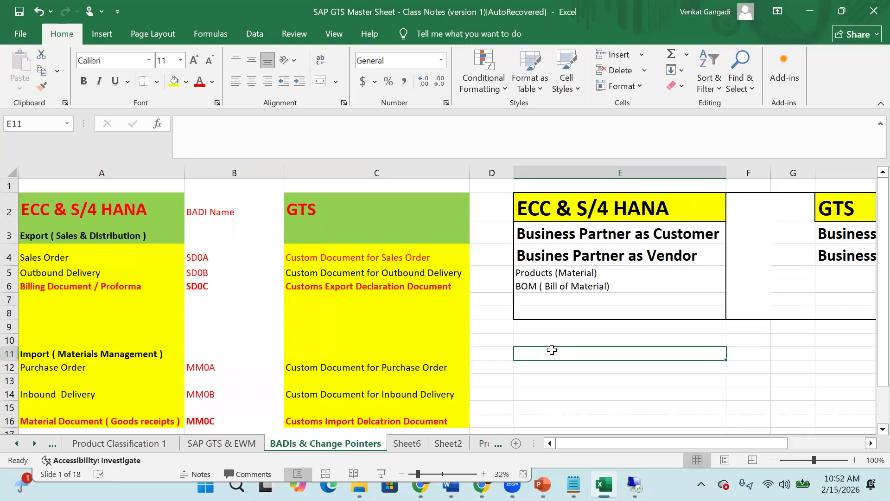
text(Prices)
click(605, 411)
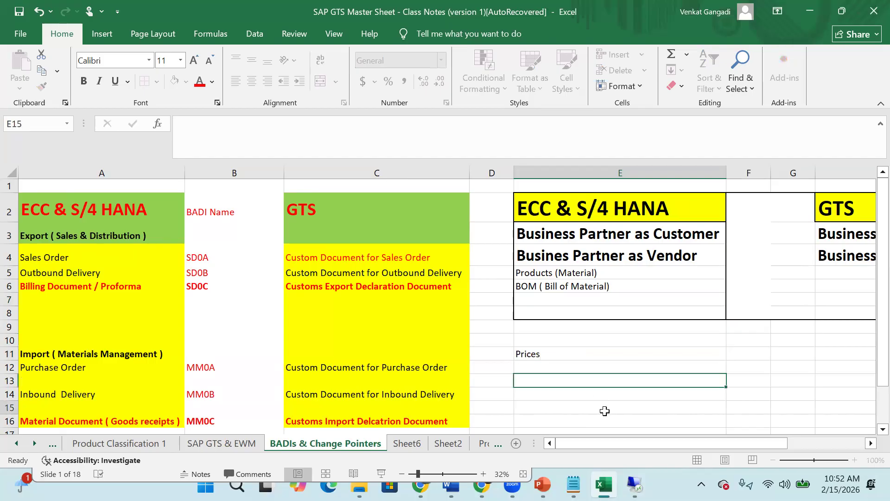
click(556, 352)
drag(556, 352, 538, 296)
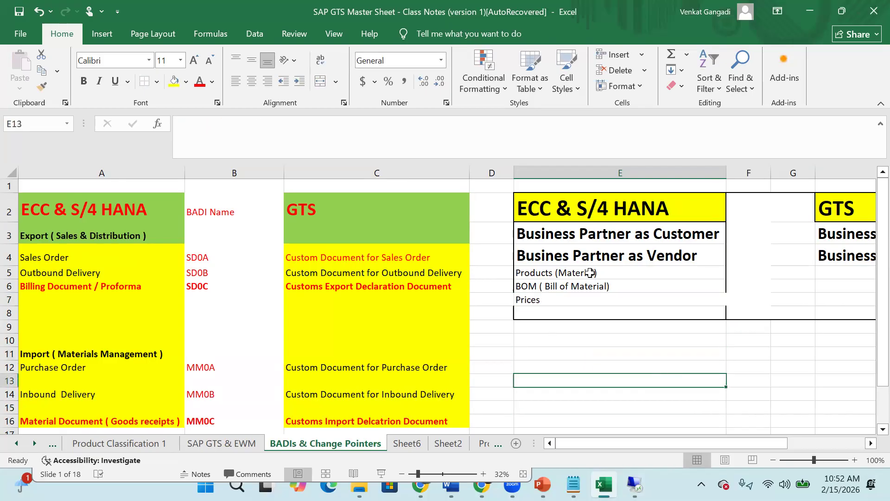
Copy the formatting of Business Partner as Customer in E3 onto the entries down to E8.
click(558, 237)
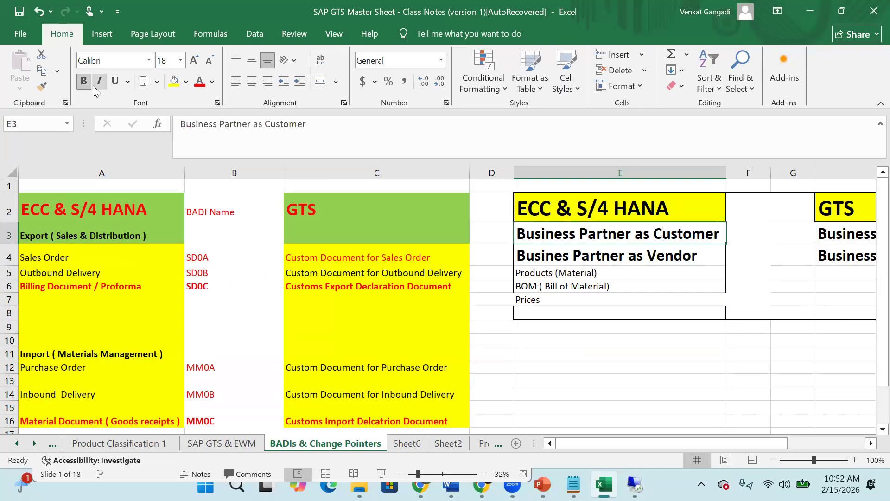
click(42, 86)
drag(622, 232, 616, 308)
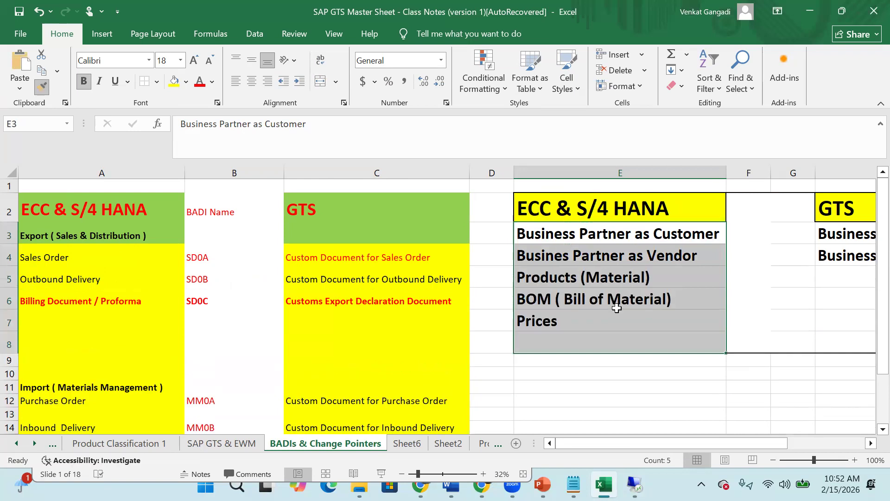
click(633, 382)
Set the font size of the entries in E3:E7 to 12.
drag(586, 238, 587, 319)
click(181, 60)
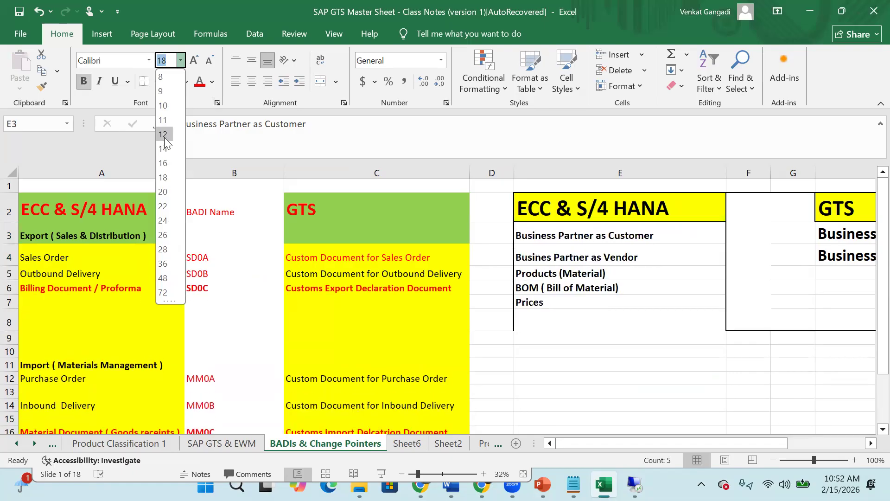
click(165, 134)
click(662, 355)
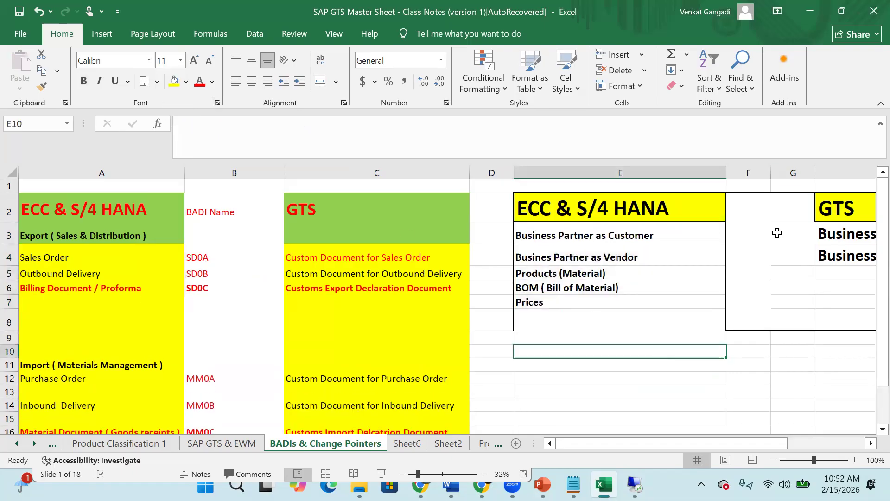
Delete the empty column G and widen column F between the ECC & S/4 HANA and GTS columns.
click(788, 167)
right_click(787, 167)
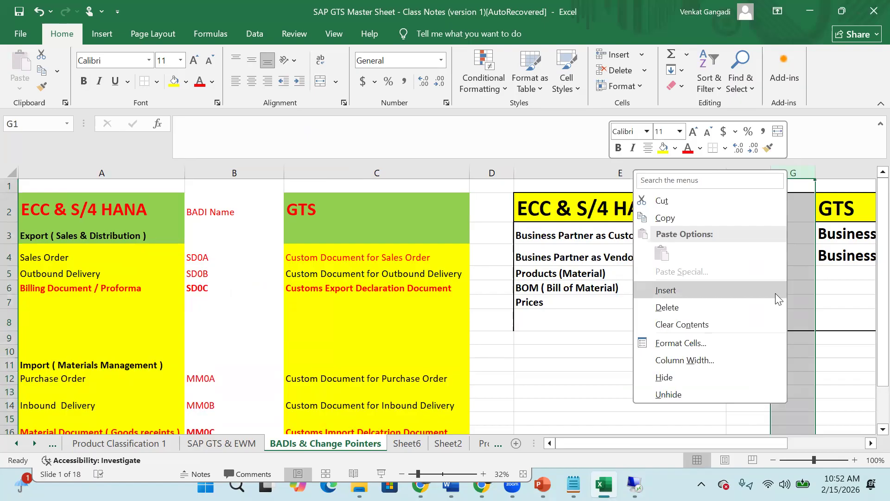
click(707, 311)
drag(770, 172, 816, 172)
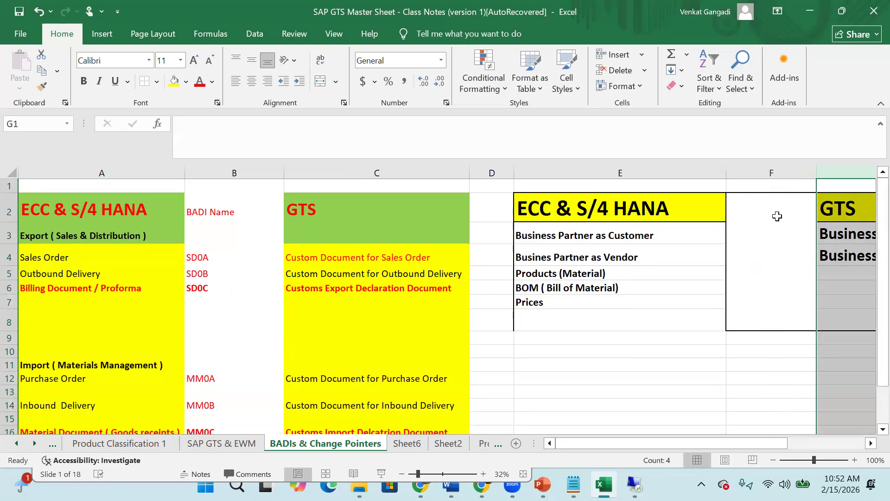
Enter the heading "Change" in F2, between the ECC & S/4 HANA and GTS headings.
click(750, 207)
text(Change)
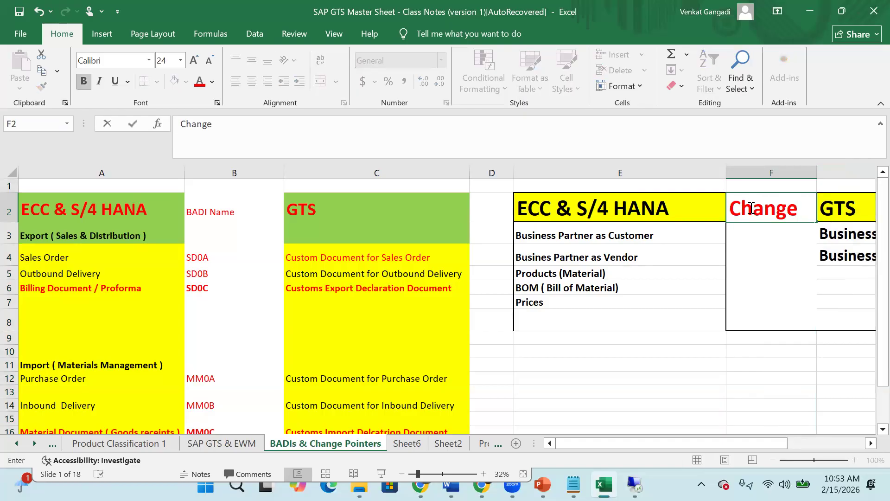
click(603, 349)
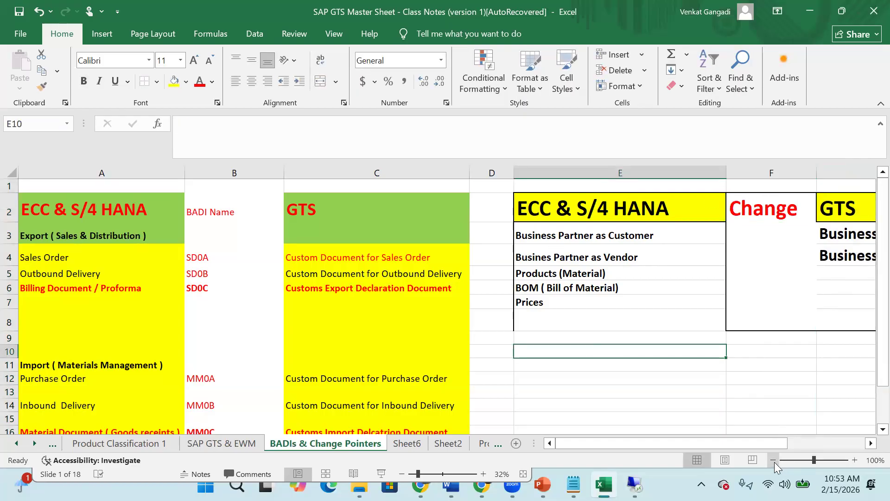
Extend the heading in F2 to read "Change Pointers".
click(773, 460)
click(773, 460)
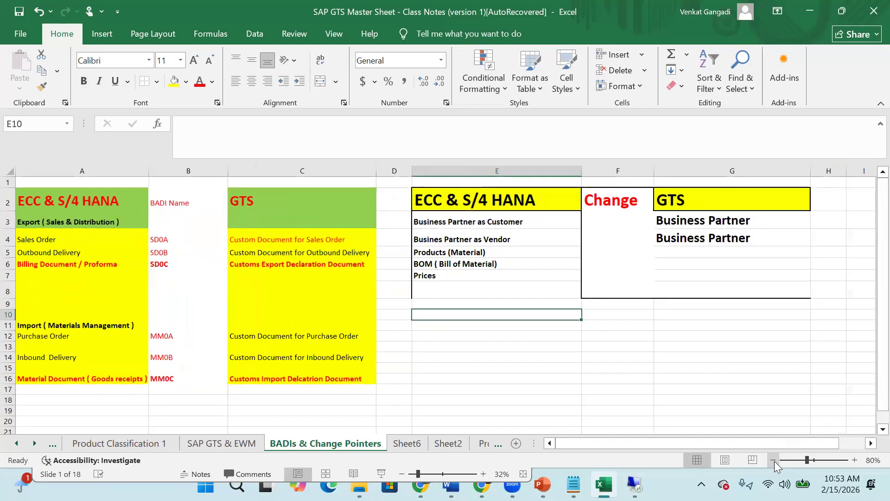
click(634, 199)
click(257, 129)
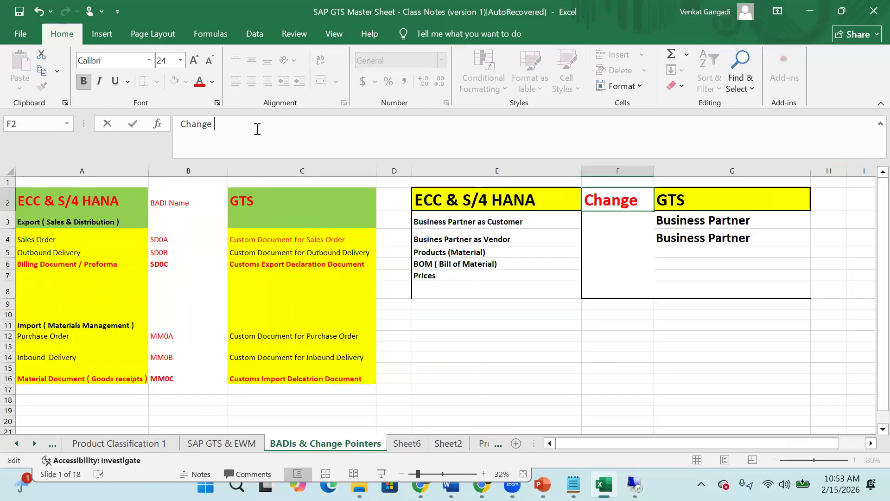
text(Poiner)
key(BackSpace)
key(BackSpace)
text(ters)
click(671, 380)
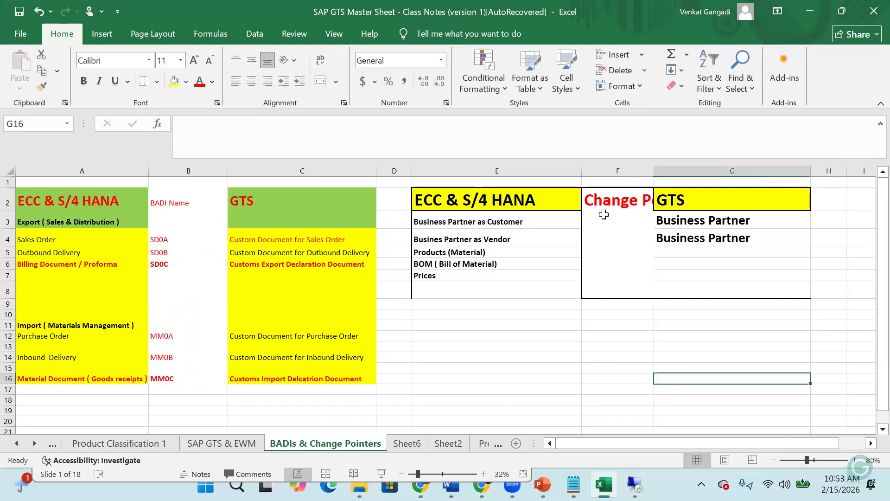
Set the font size of the three table headings in E2:G2 to 20.
click(499, 200)
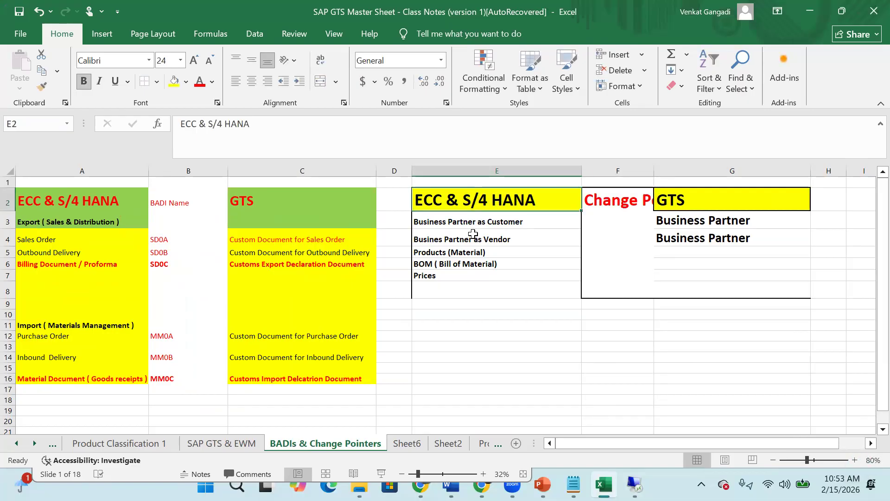
drag(472, 203, 700, 192)
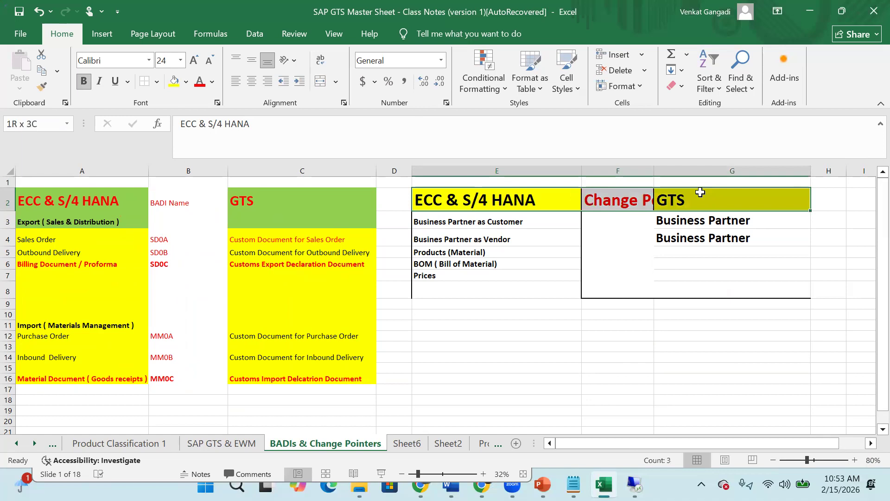
click(180, 61)
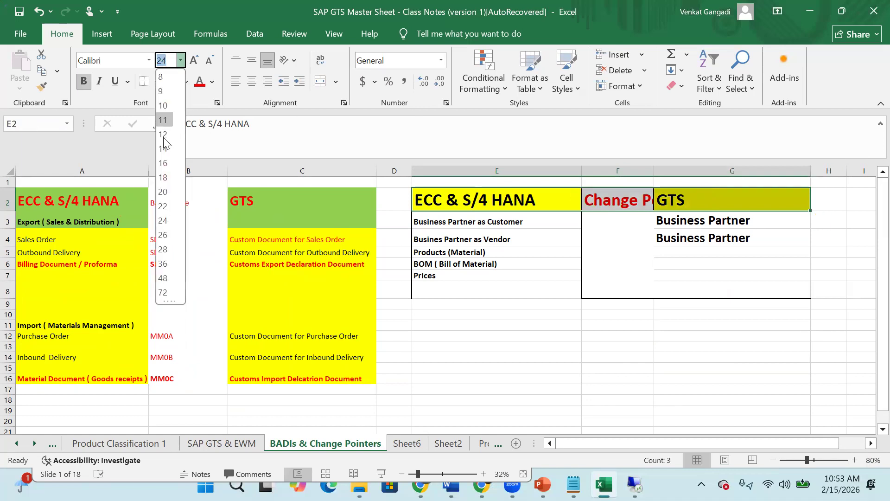
click(165, 191)
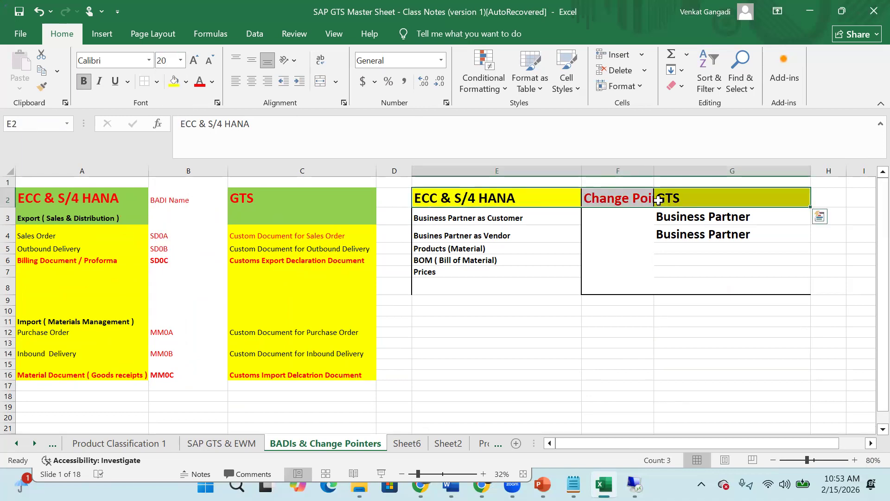
Reduce the font size of the Change Pointers heading in F2 to 14.
key(Right)
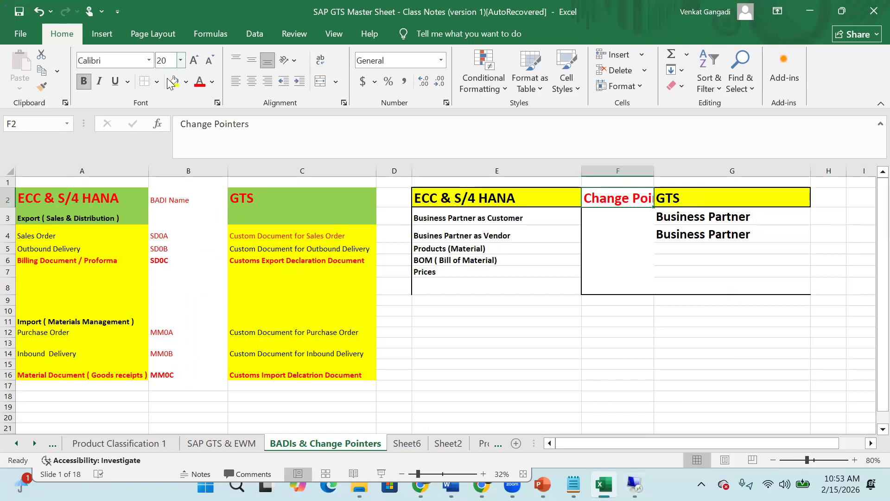
click(181, 61)
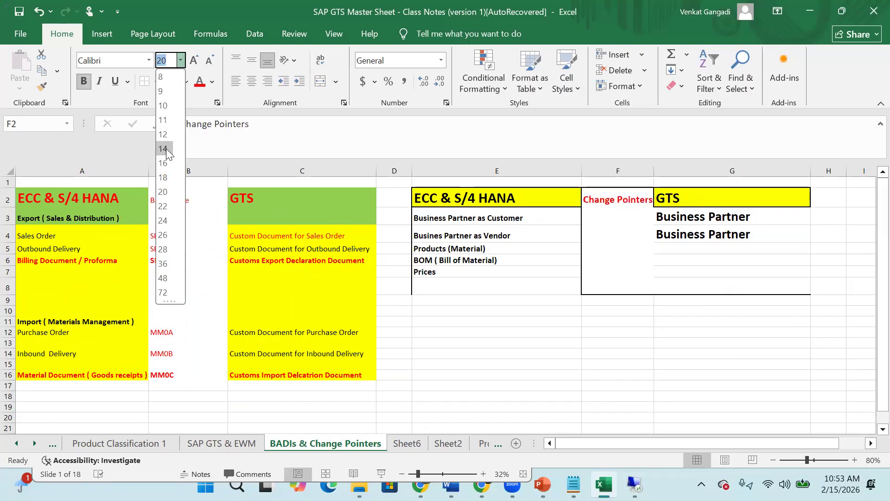
click(163, 152)
click(593, 214)
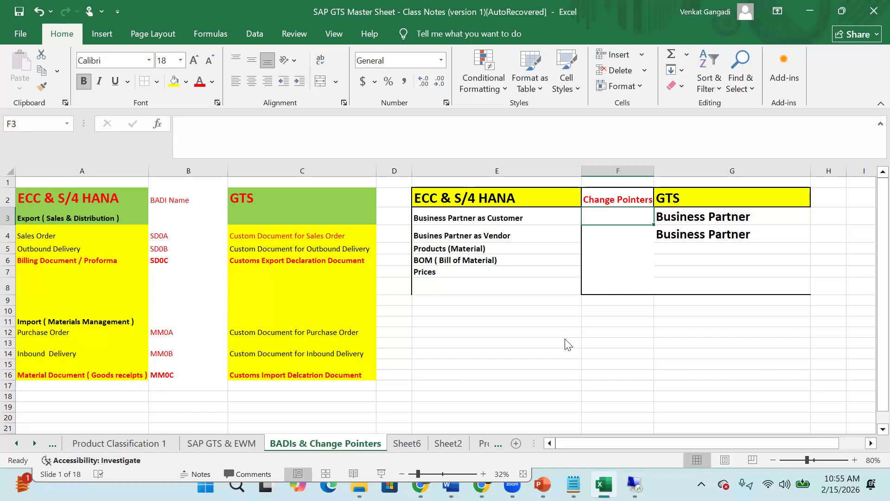
key(alt)
key(alt)
key(alt)
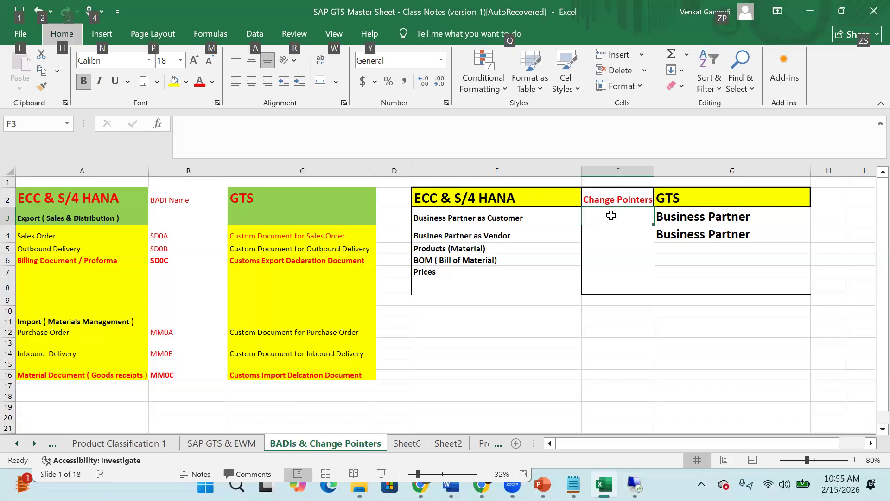
Widen column F to about twice its width and apply all borders to the table in E2:G8.
click(631, 281)
drag(654, 171, 747, 148)
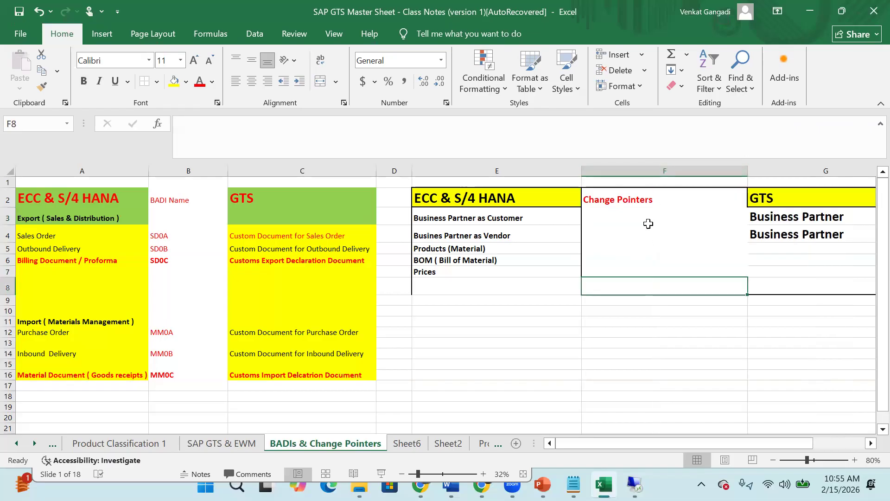
drag(422, 194, 783, 294)
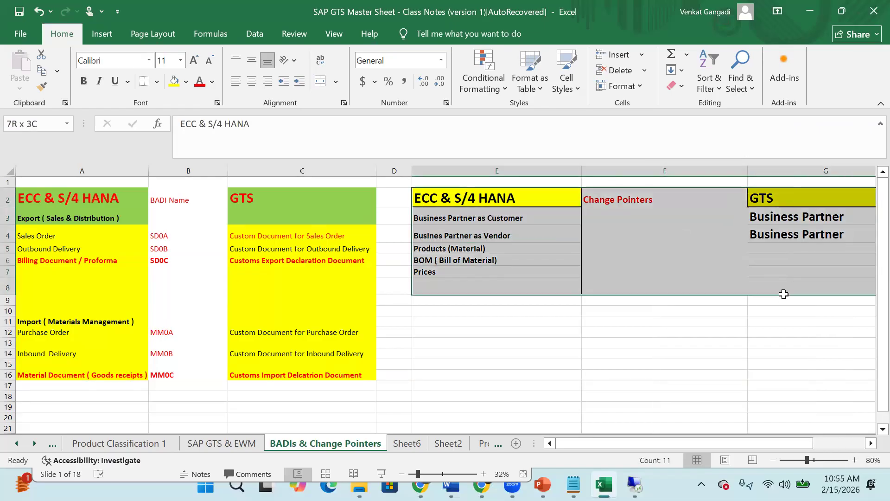
click(156, 82)
click(181, 204)
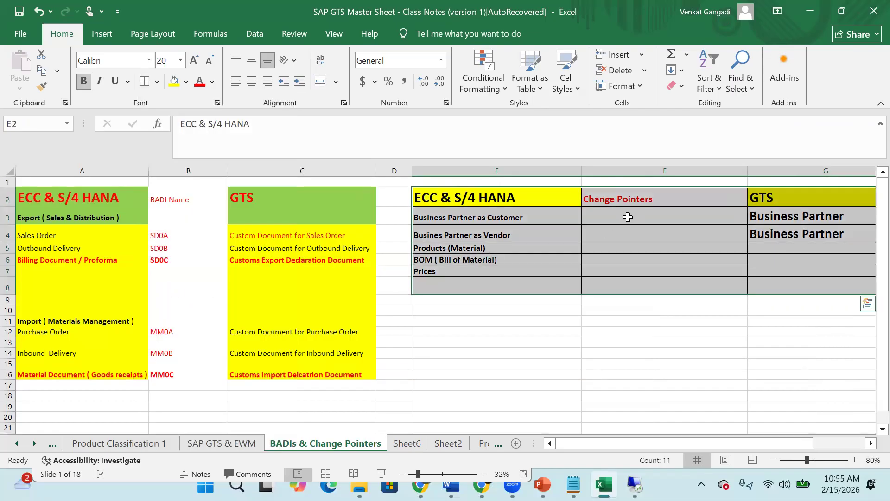
click(628, 217)
key(alt)
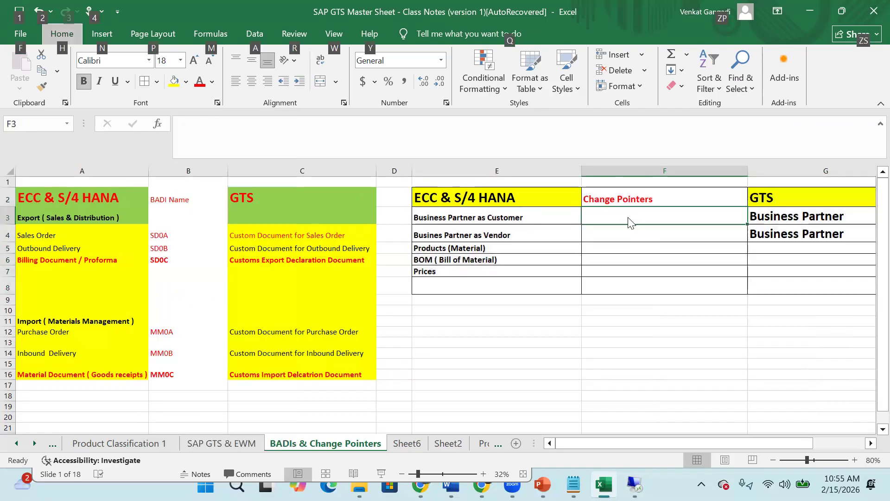
key(a)
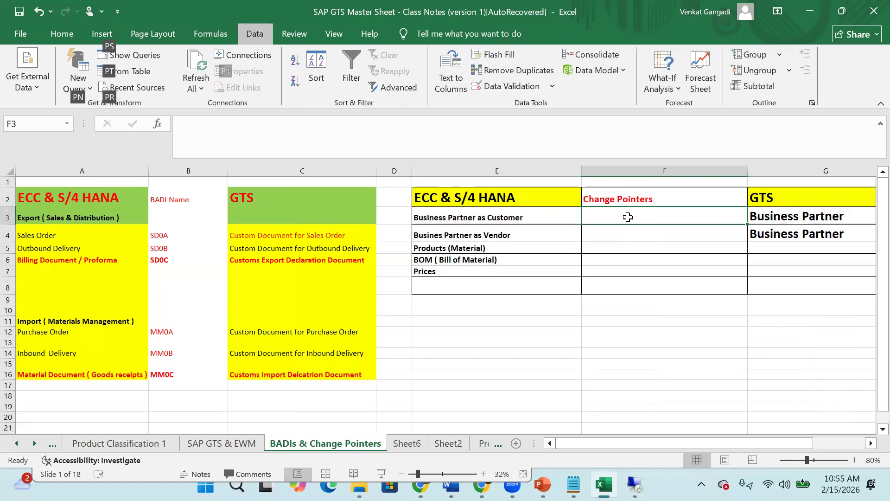
click(668, 333)
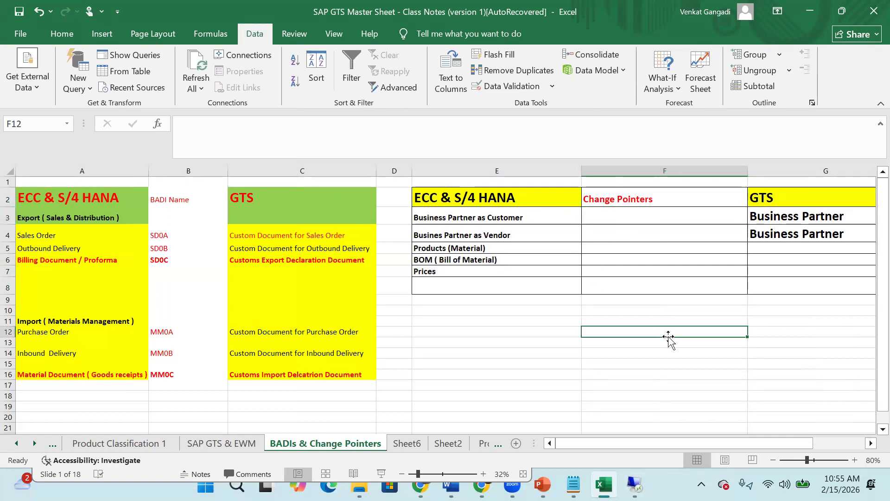
mouse_move(472, 194)
mouse_down()
mouse_move(617, 226)
mouse_move(753, 296)
mouse_move(776, 278)
mouse_up()
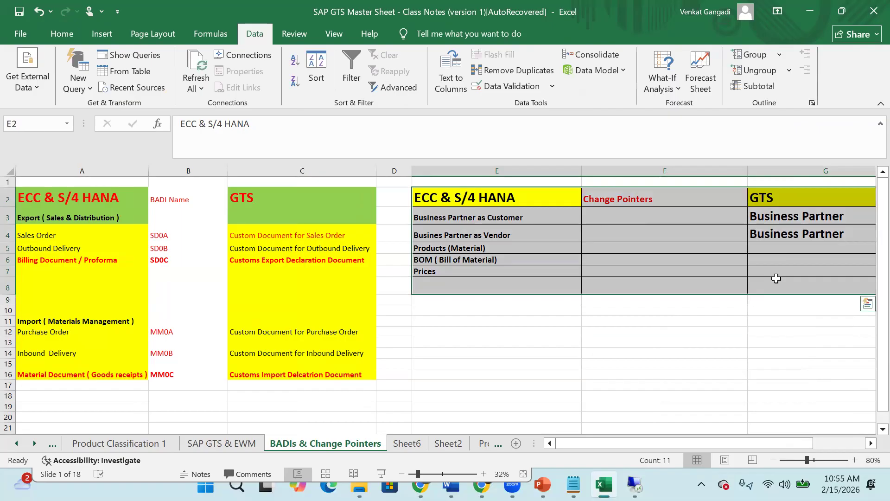
key(ctrl+c)
key(ctrl+q)
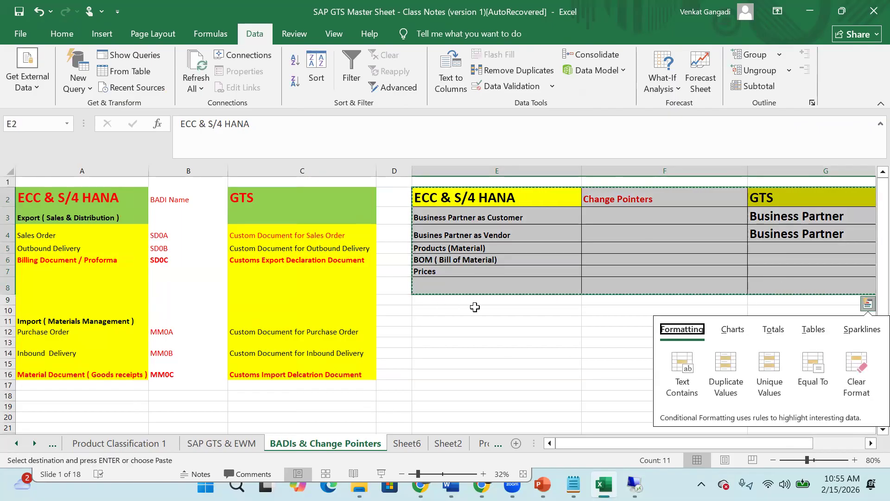
click(459, 314)
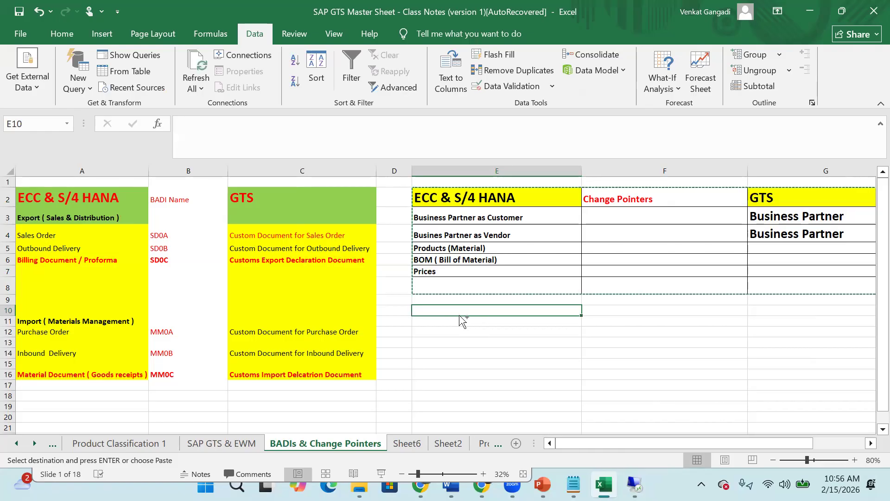
click(742, 365)
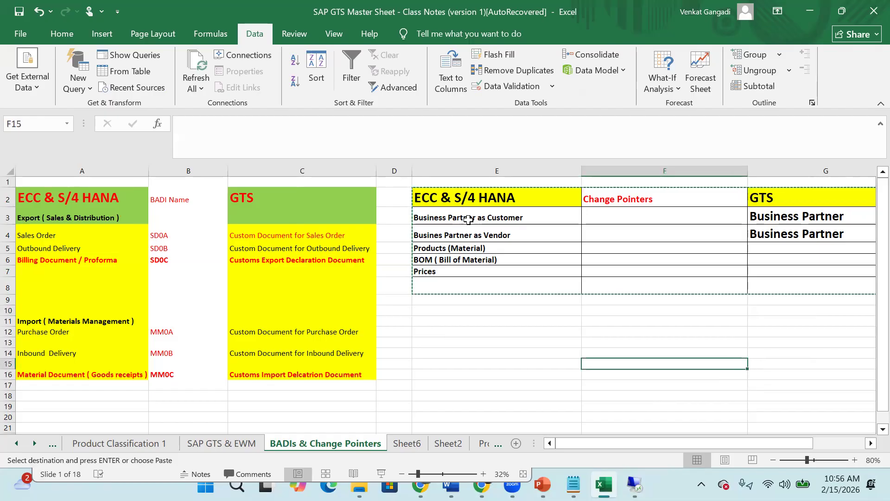
Enter /sapsll/DEBMAS in F3 as the change pointer for Business Partner as Customer.
click(616, 218)
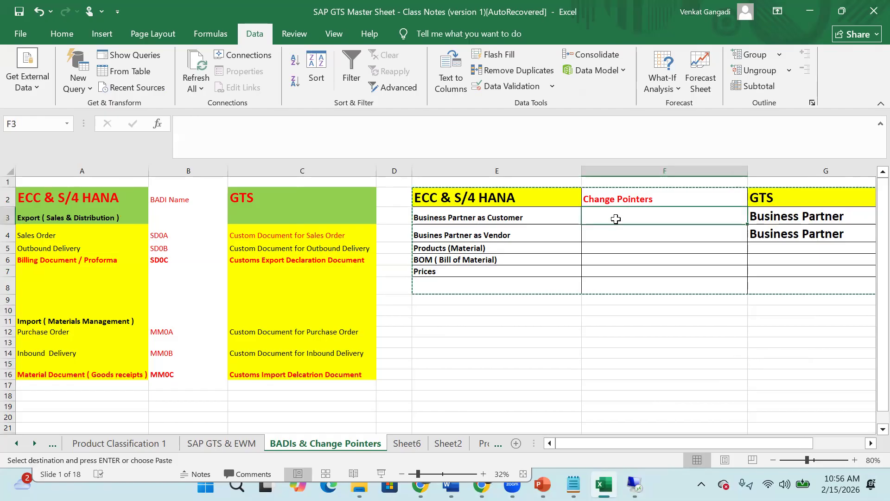
text(ll)
key(BackSpace)
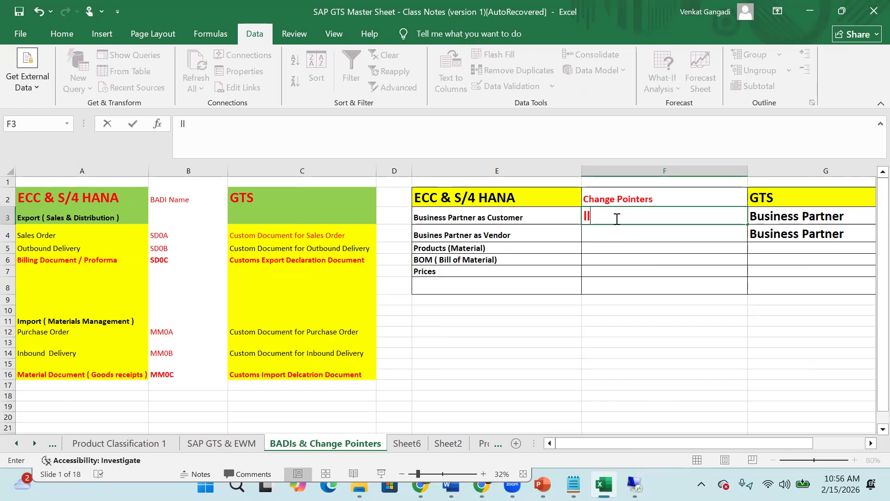
key(BackSpace)
text(/sapsll/)
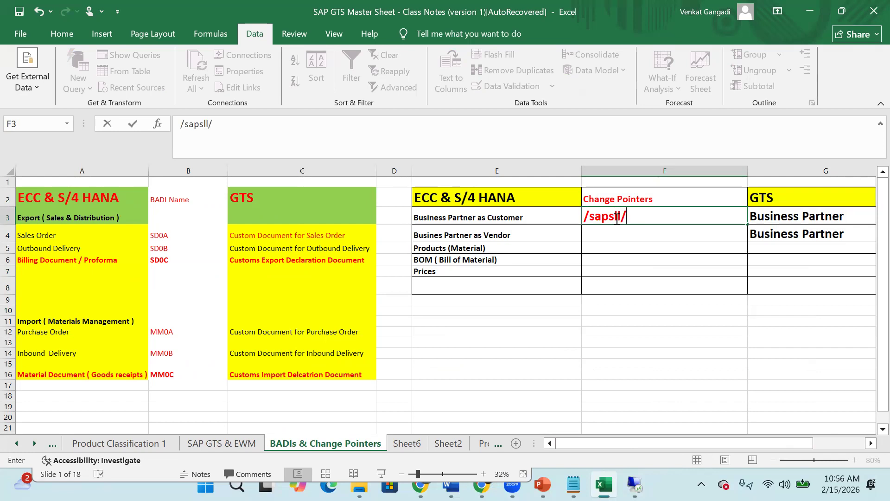
text(DEBMAS)
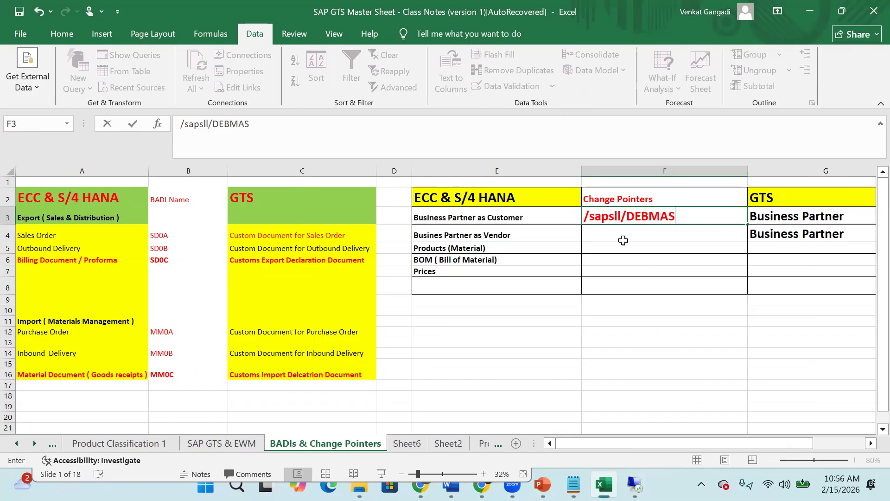
click(625, 234)
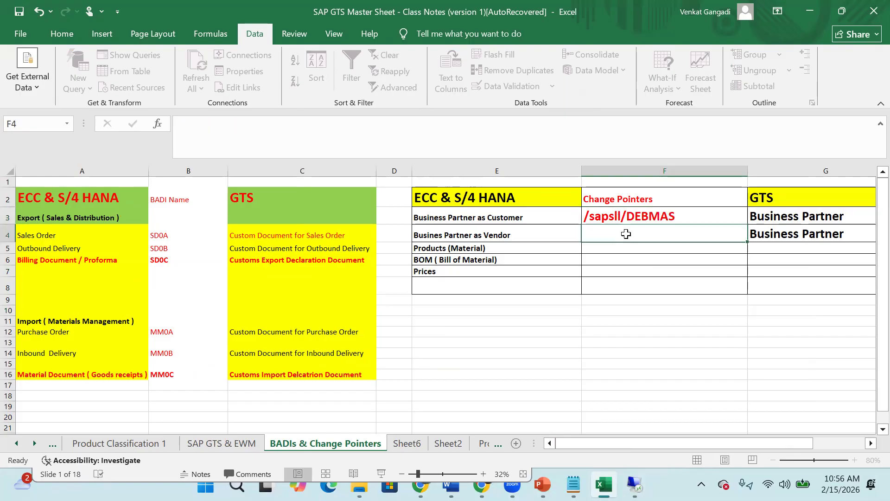
Rewrite the DEBMAS part of the change pointer in F3 in lowercase, giving /sapsll/debmas.
double_click(685, 215)
key(BackSpace)
key(BackSpace)
key(BackSpace)
key(BackSpace)
key(BackSpace)
key(BackSpace)
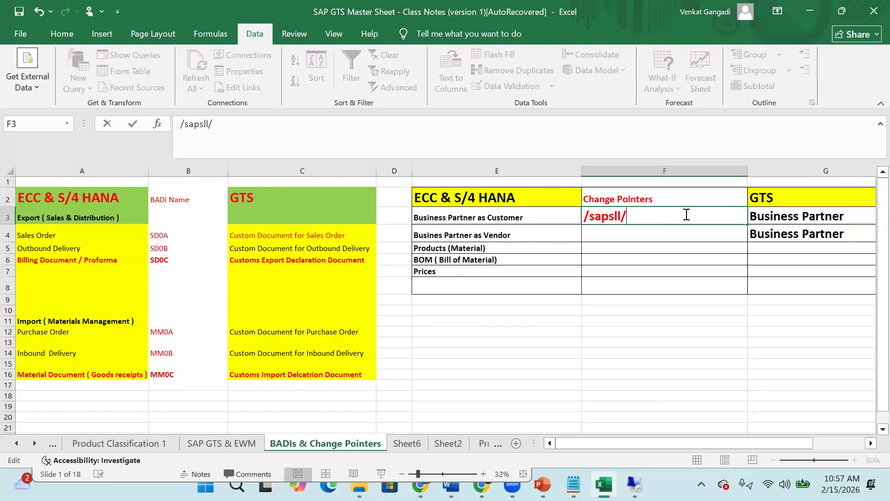
text(debmas)
click(659, 234)
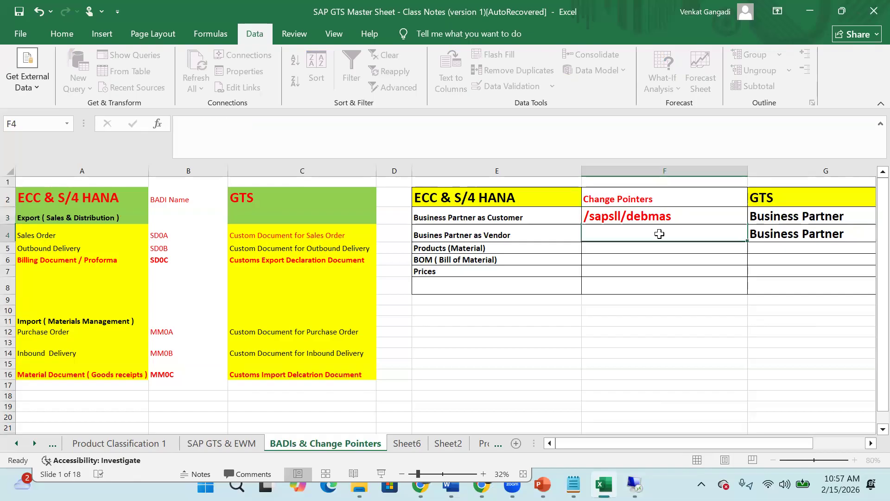
key(alt)
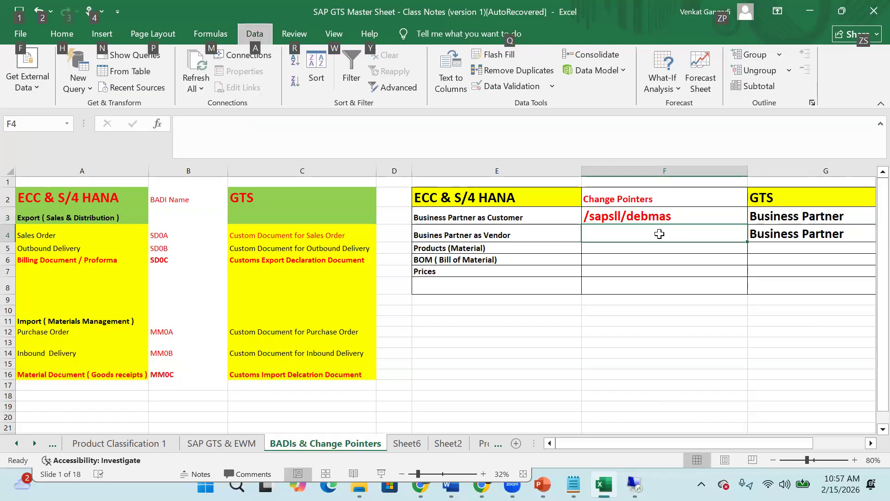
drag(661, 306, 660, 300)
click(626, 233)
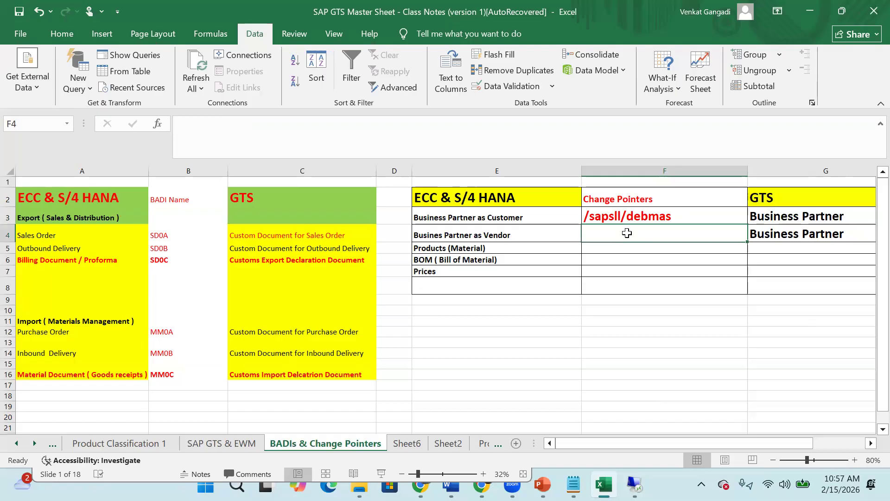
key(alt)
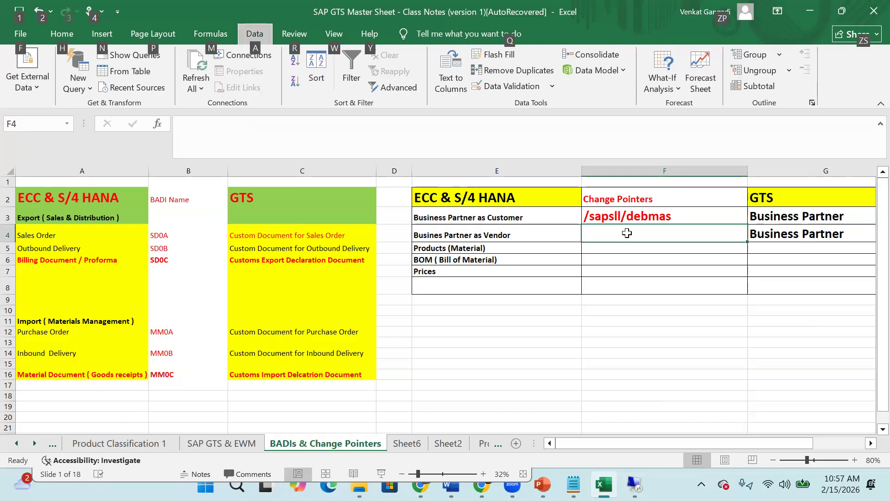
Copy the customer change pointer from F3 into F4, the row for Business Partner as Vendor.
click(673, 215)
key(ctrl+c)
click(625, 237)
key(ctrl+v)
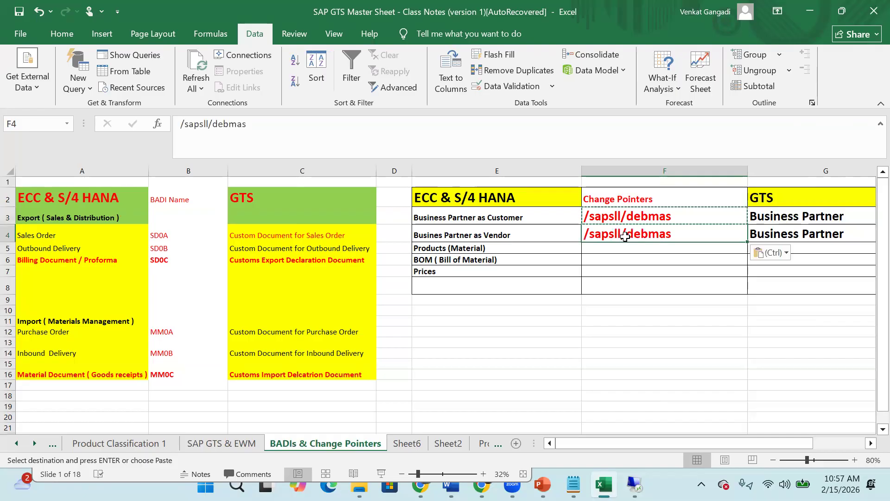
key(Escape)
Replace debmas with cremas in F4 so the vendor change pointer reads /sapsll/cremas.
double_click(673, 234)
key(BackSpace)
key(BackSpace)
key(BackSpace)
key(BackSpace)
key(BackSpace)
key(BackSpace)
text(C)
key(BackSpace)
text(cremas)
click(611, 250)
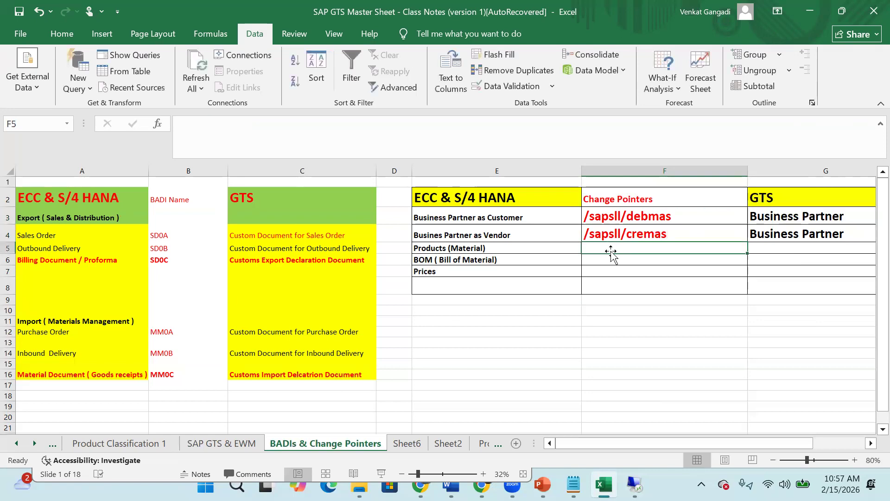
key(alt)
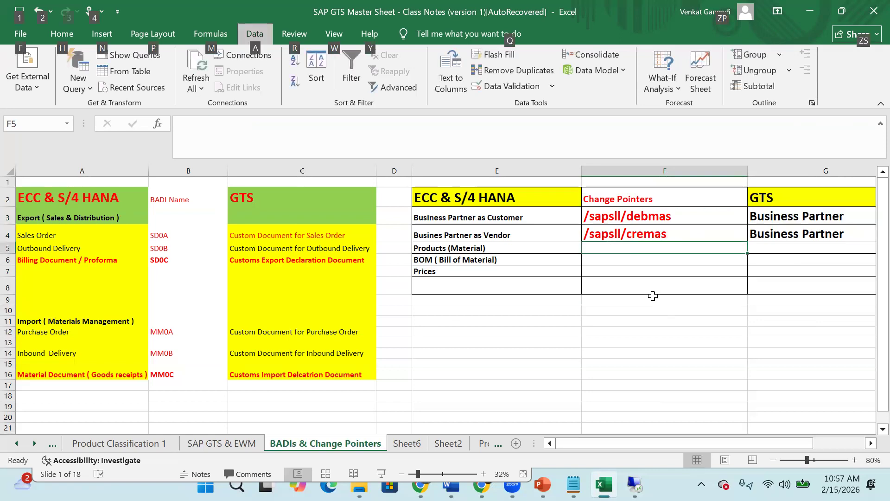
click(688, 235)
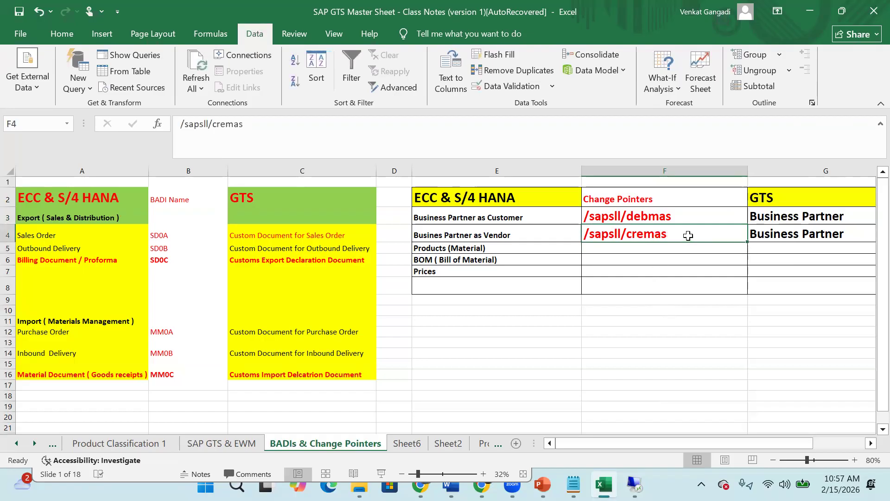
Copy the vendor change pointer from F4 into F5, the row for Products (Material).
key(ctrl+c)
click(667, 247)
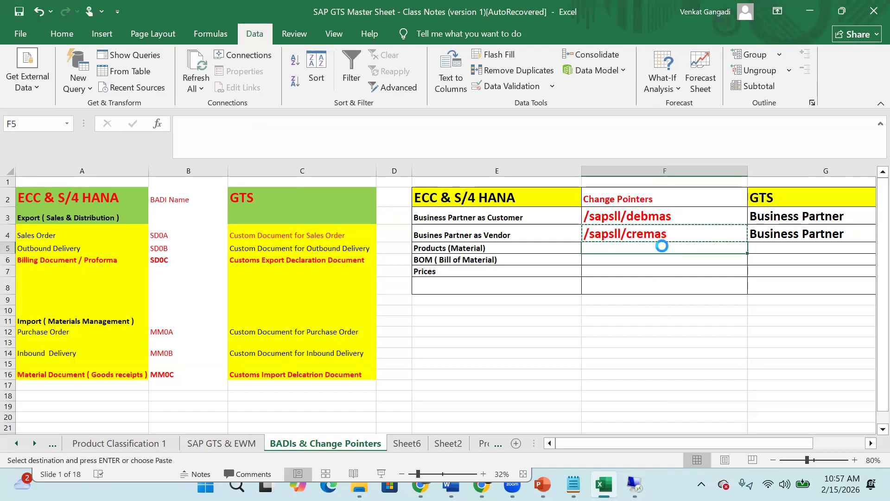
key(ctrl+v)
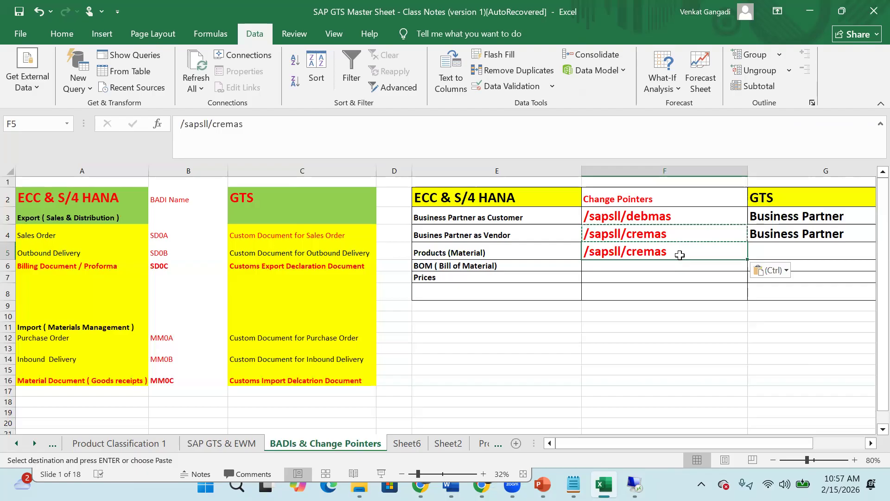
Replace cremas with matmas in F5 so the material change pointer reads /sapsll/matmas.
double_click(680, 255)
key(BackSpace)
key(BackSpace)
key(BackSpace)
key(BackSpace)
key(BackSpace)
key(BackSpace)
text(m)
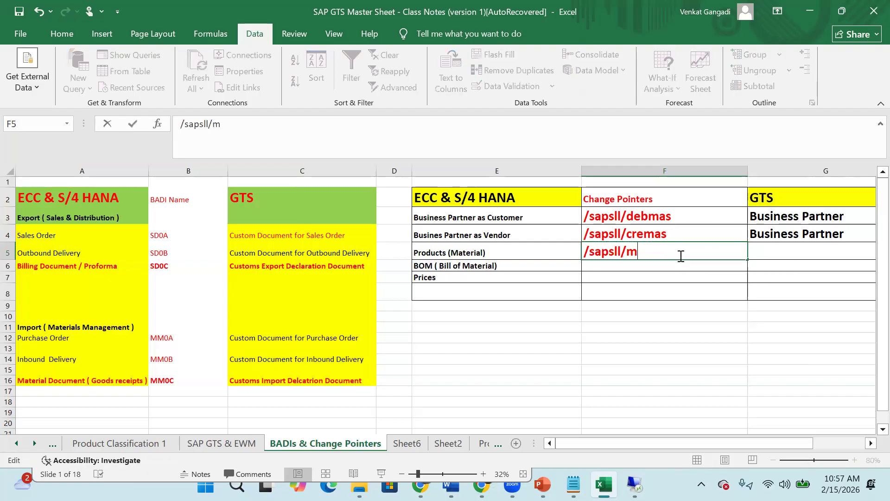
text(atmas)
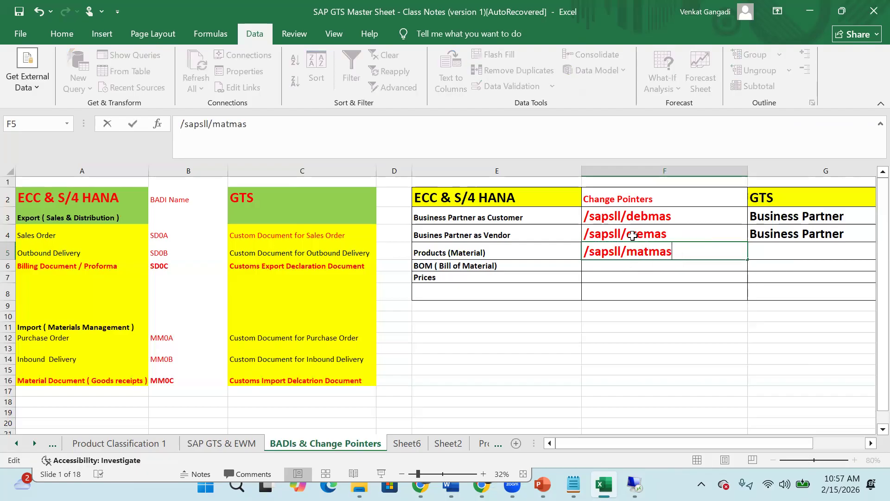
click(619, 266)
key(alt)
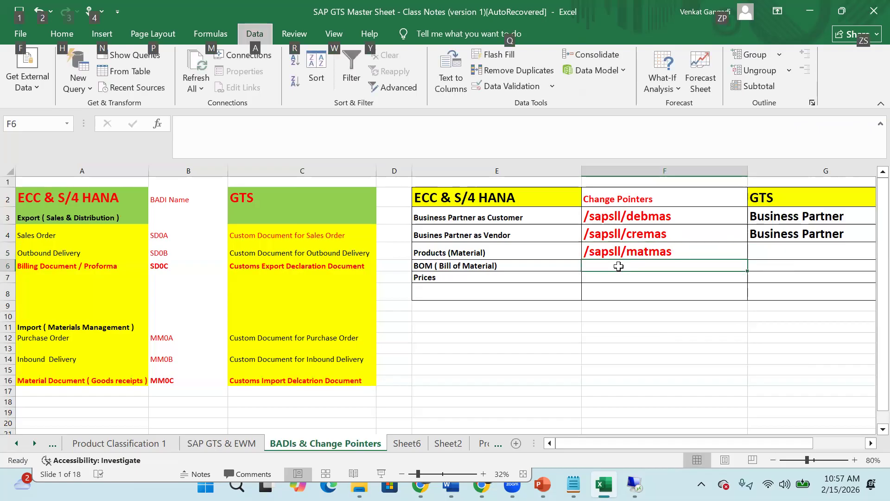
Clear the change pointer for Business Partner as Customer from F3.
click(657, 252)
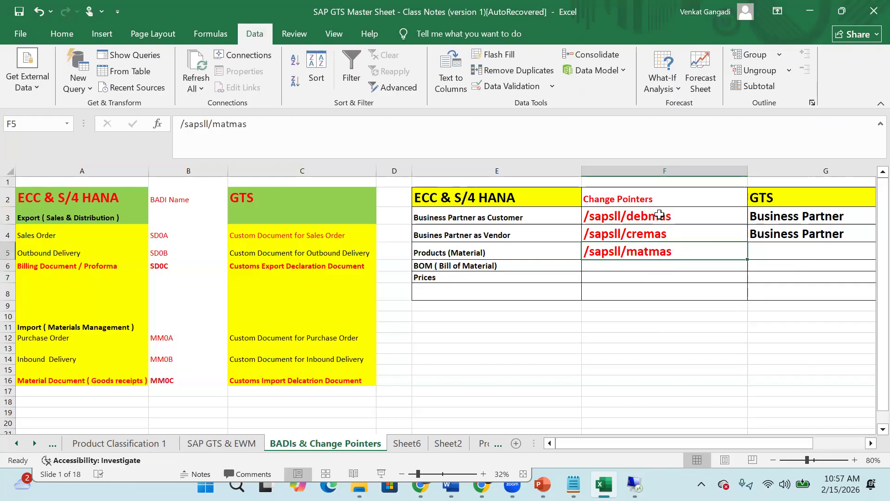
click(675, 215)
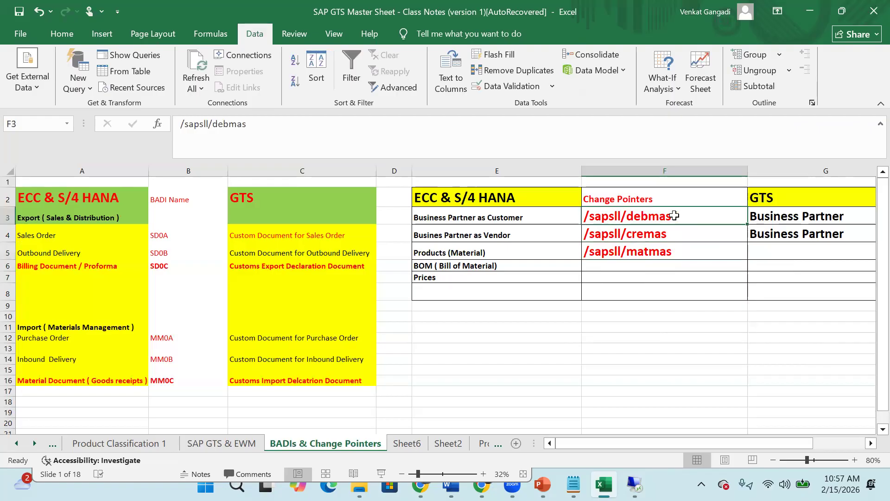
key(Delete)
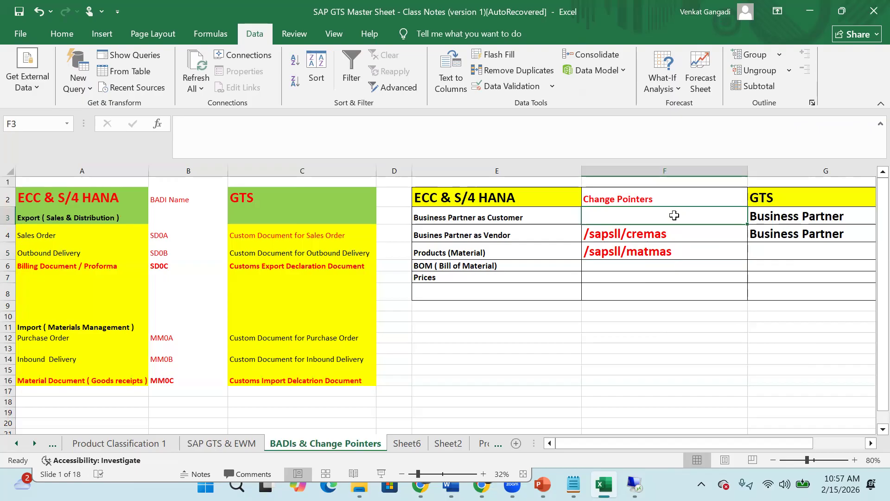
key(alt)
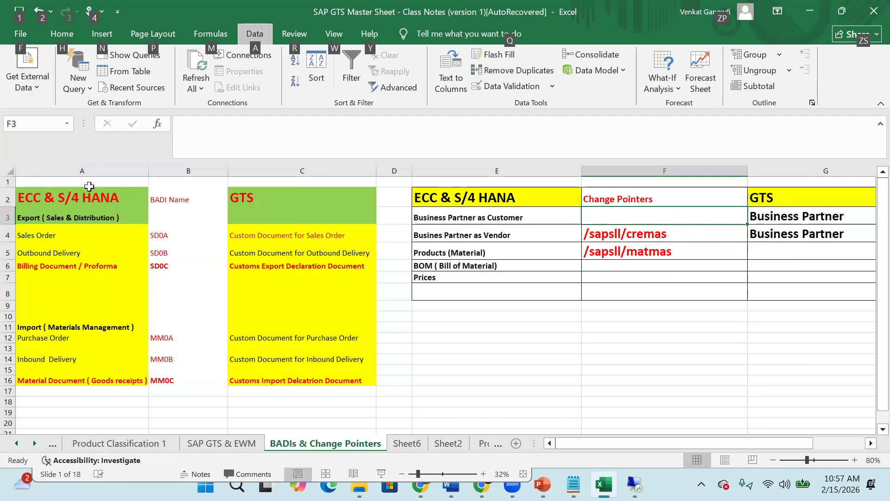
Save the workbook to the Desktop under the name SAP GTS Master Sheet - Class Notes Feb 15th 2026.
click(66, 38)
click(560, 364)
key(ctrl+s)
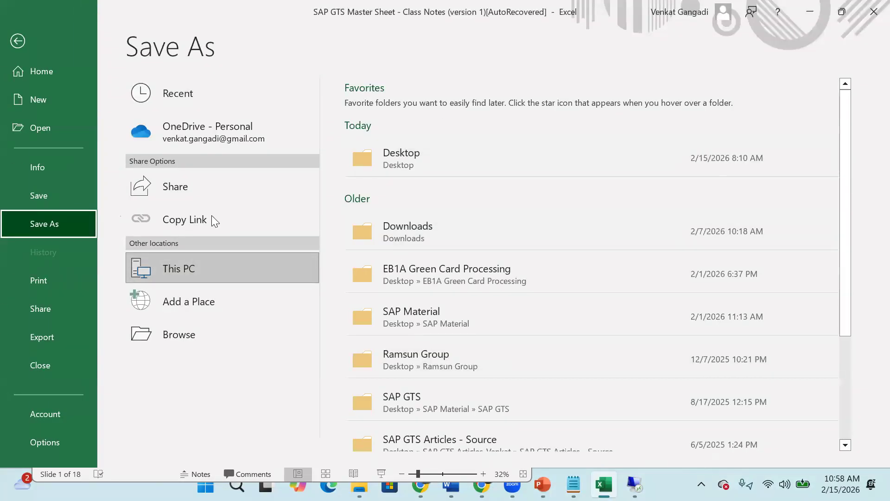
click(477, 144)
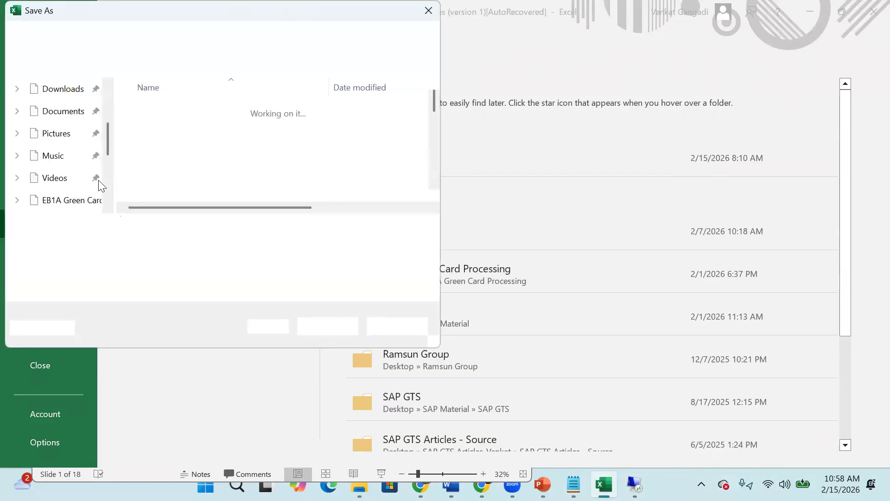
drag(105, 144, 106, 128)
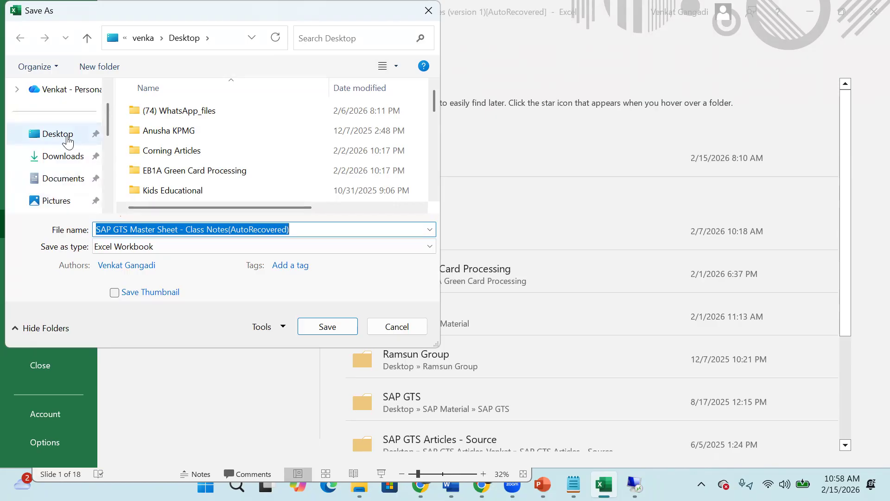
click(65, 136)
double_click(310, 233)
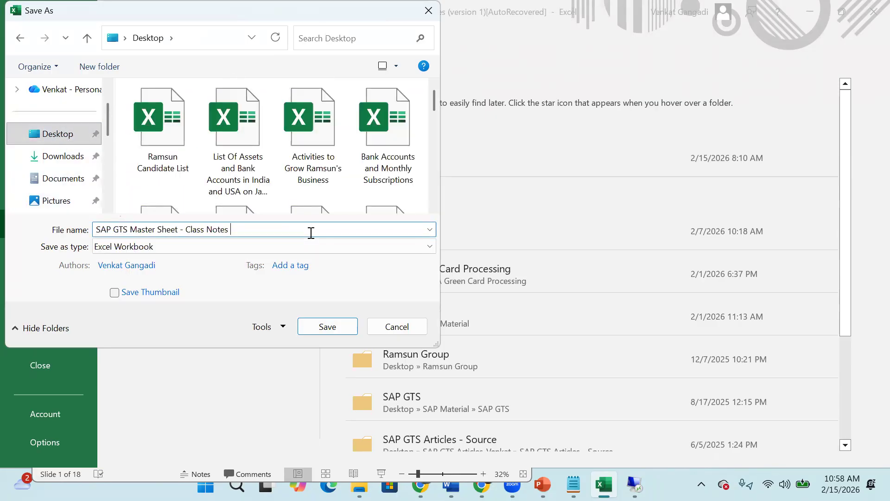
text(Feb 15th 2026)
click(328, 325)
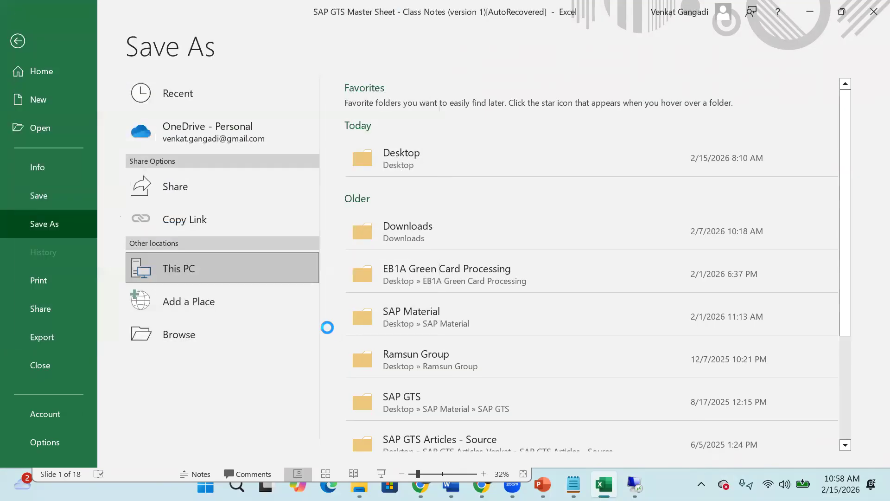
click(699, 313)
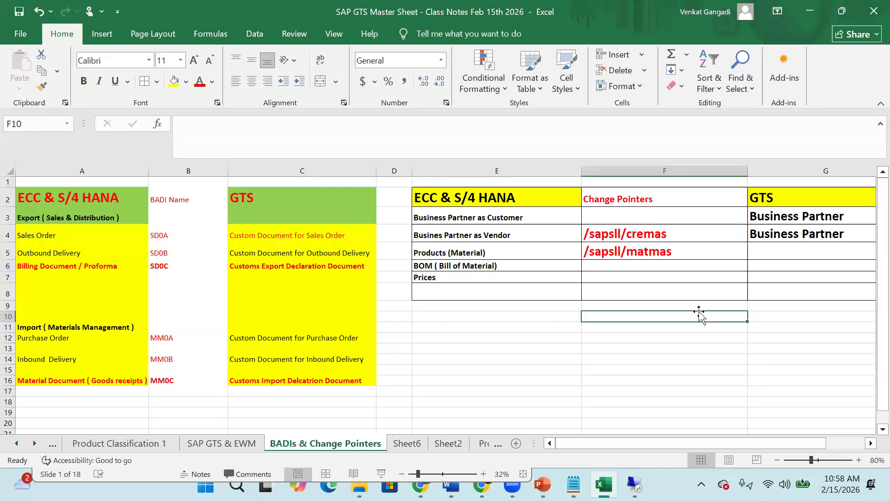
click(642, 265)
text(lll)
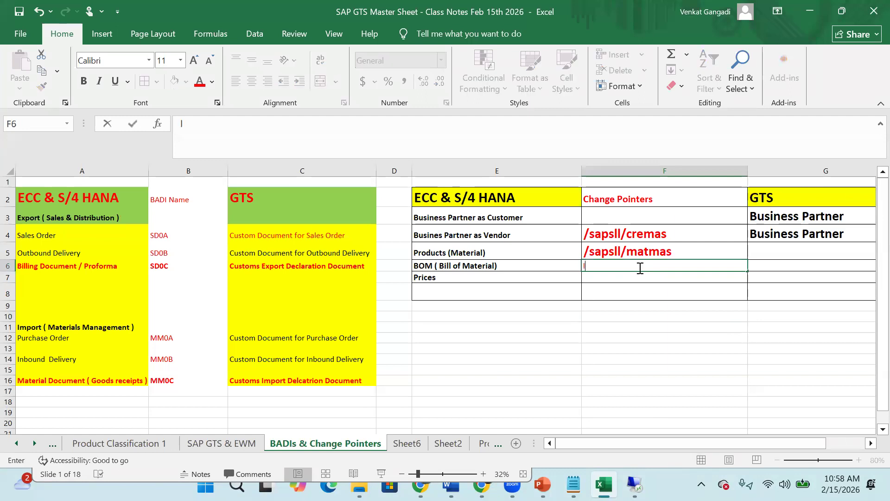
key(BackSpace)
key(BackSpace)
key(BackSpace)
click(648, 216)
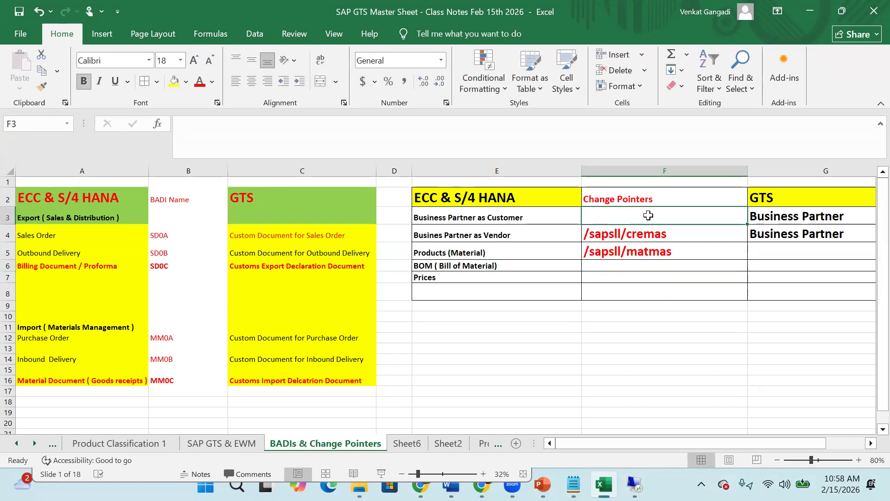
key(alt)
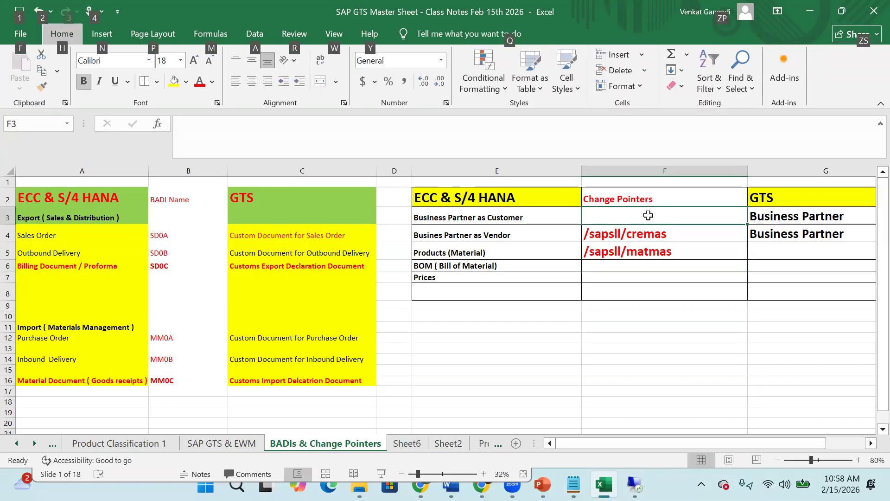
click(627, 276)
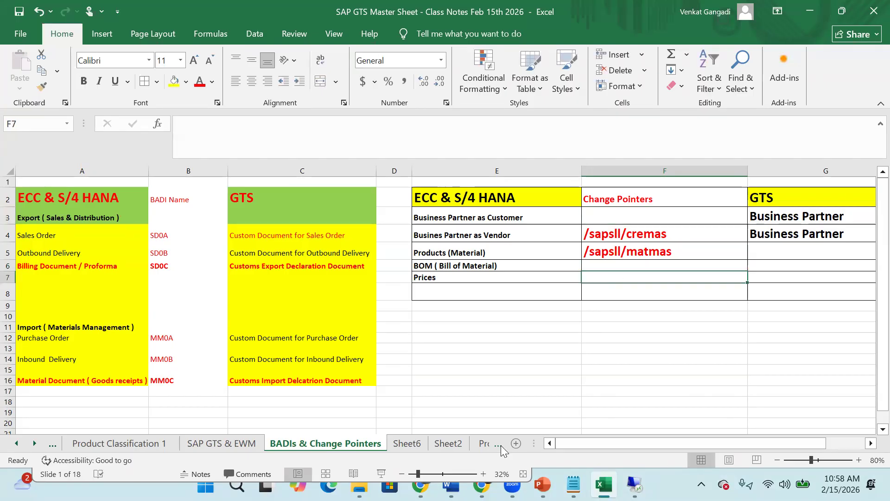
Copy the vendor change pointer from F4 into F3, the row for Business Partner as Customer.
click(628, 235)
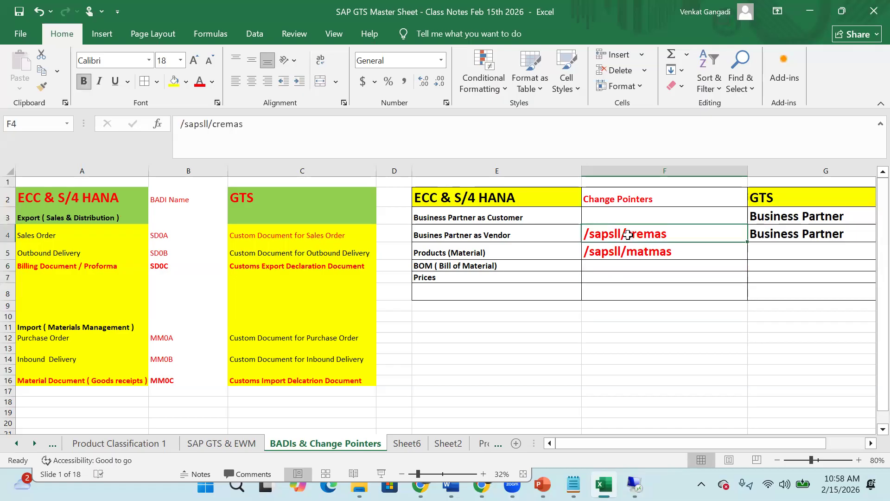
key(ctrl+c)
click(612, 214)
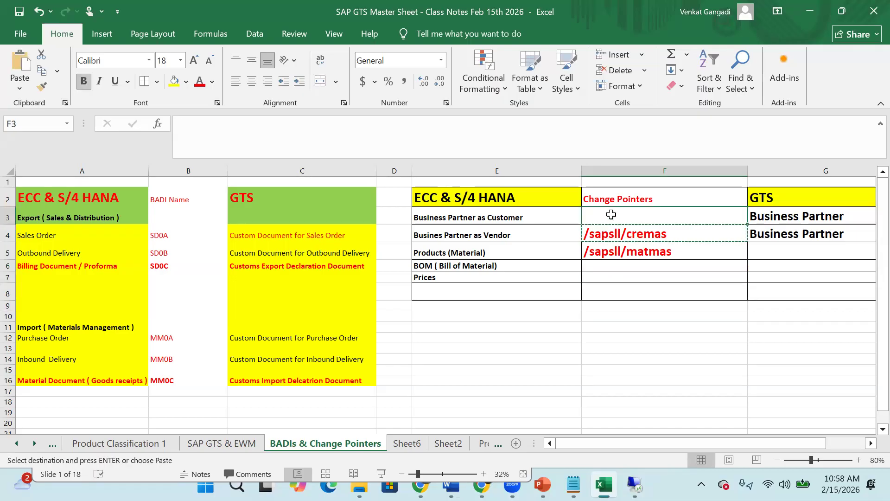
click(640, 229)
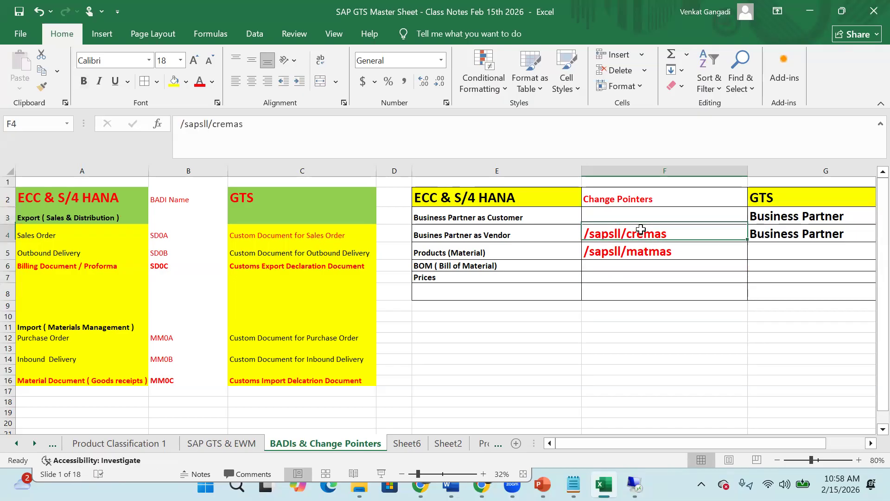
key(ctrl+c)
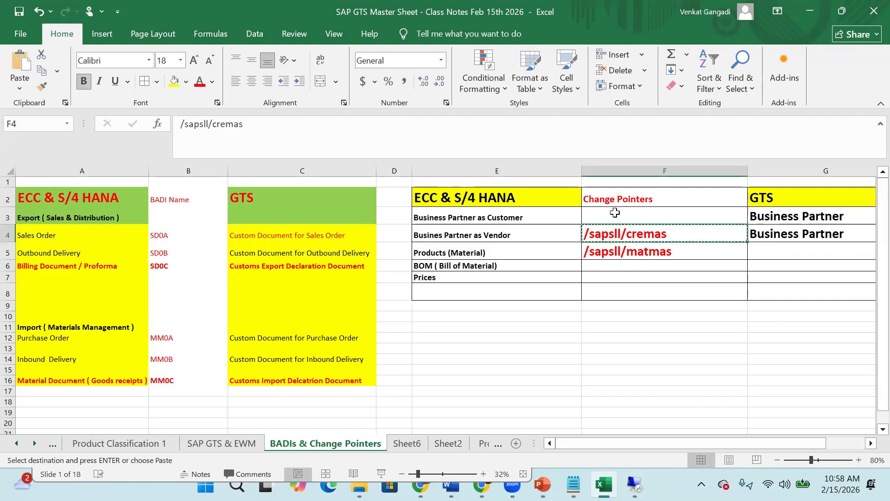
click(614, 213)
key(ctrl+v)
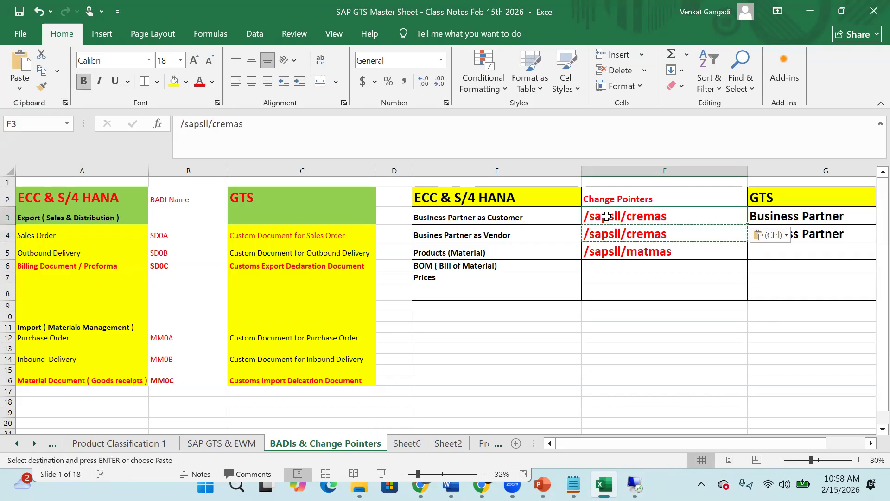
Rewrite the sapsll prefix of the customer change pointer in F3 in uppercase as SAPSLL.
double_click(619, 214)
key(BackSpace)
key(BackSpace)
key(BackSpace)
key(BackSpace)
key(BackSpace)
key(BackSpace)
text(SAPS)
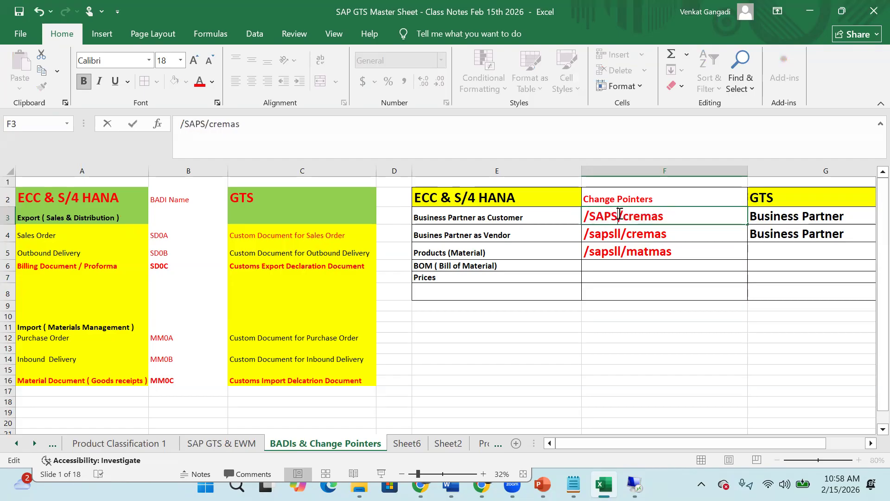
text(LL)
Rewrite the cremas part in F3 in uppercase so the cell reads /SAPSLL/CREMAS.
click(698, 218)
key(BackSpace)
key(BackSpace)
key(BackSpace)
key(BackSpace)
key(BackSpace)
key(BackSpace)
text(CREMAS)
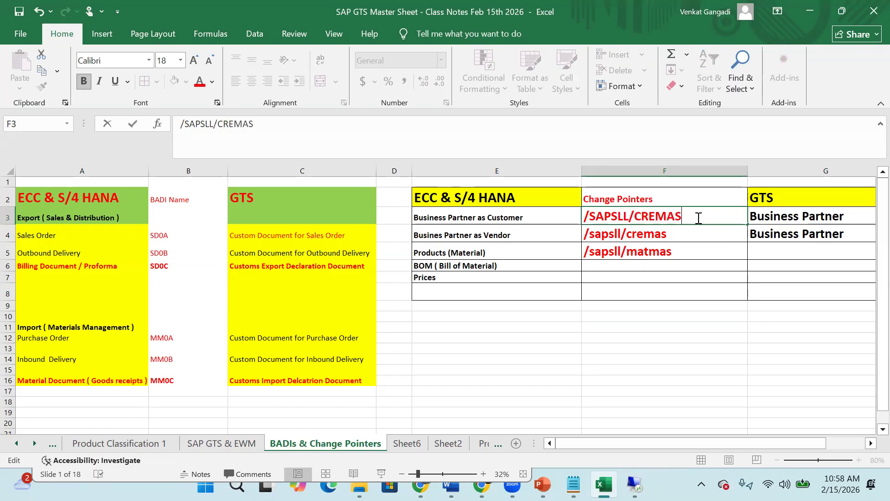
Rewrite the sapsll prefix of the vendor change pointer in F4 in uppercase as SAPSLL.
click(674, 233)
double_click(620, 232)
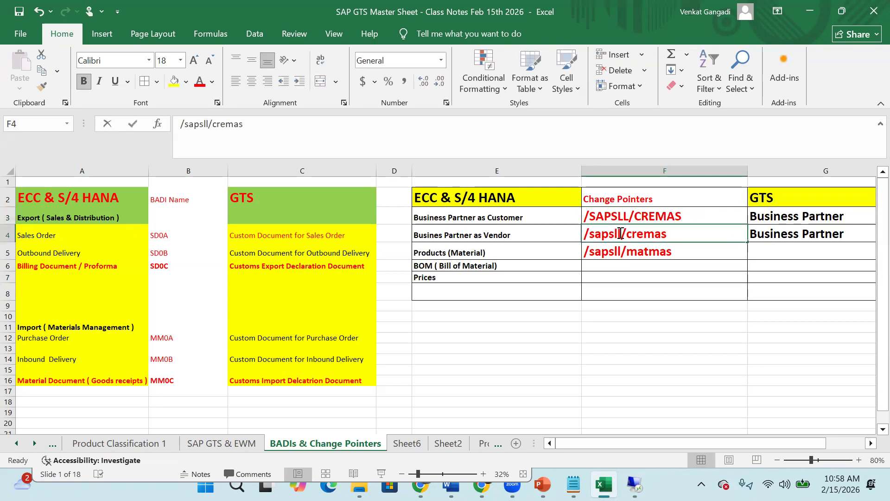
key(BackSpace)
key(BackSpace)
key(BackSpace)
key(BackSpace)
key(BackSpace)
key(BackSpace)
text(SAPSLL)
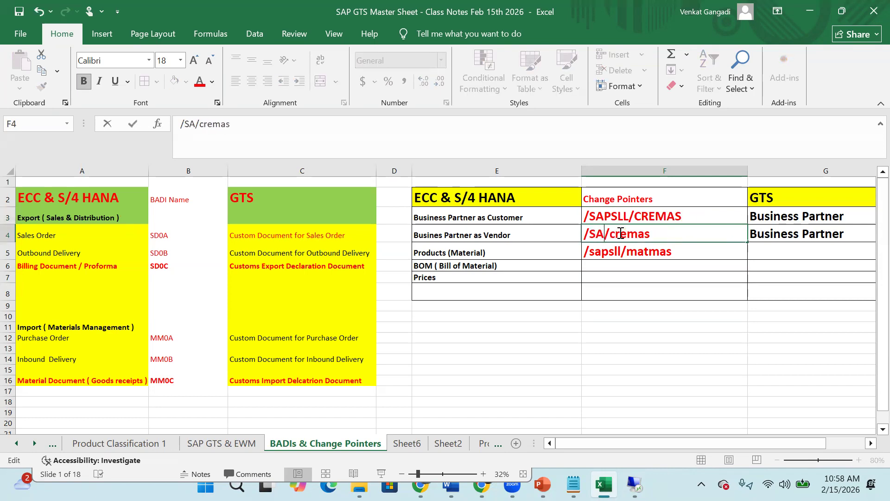
Replace cremas with DEBMAS in F4 so the cell reads /SAPSLL/DEBMAS.
click(690, 234)
key(BackSpace)
key(BackSpace)
key(BackSpace)
key(BackSpace)
key(BackSpace)
key(BackSpace)
text(DEBMAS)
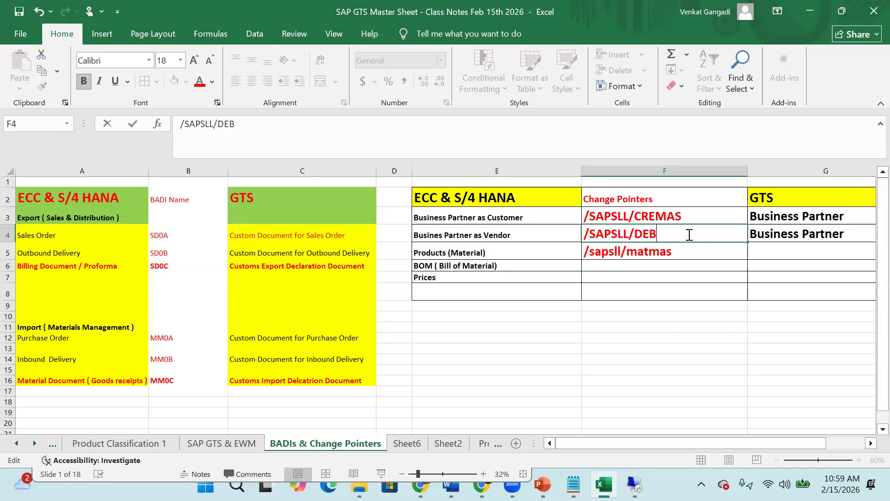
Replace the sapsll prefix of the material change pointer in F5 with the uppercase letters SA.
double_click(624, 250)
key(BackSpace)
key(BackSpace)
key(BackSpace)
key(BackSpace)
key(BackSpace)
key(BackSpace)
text(SA)
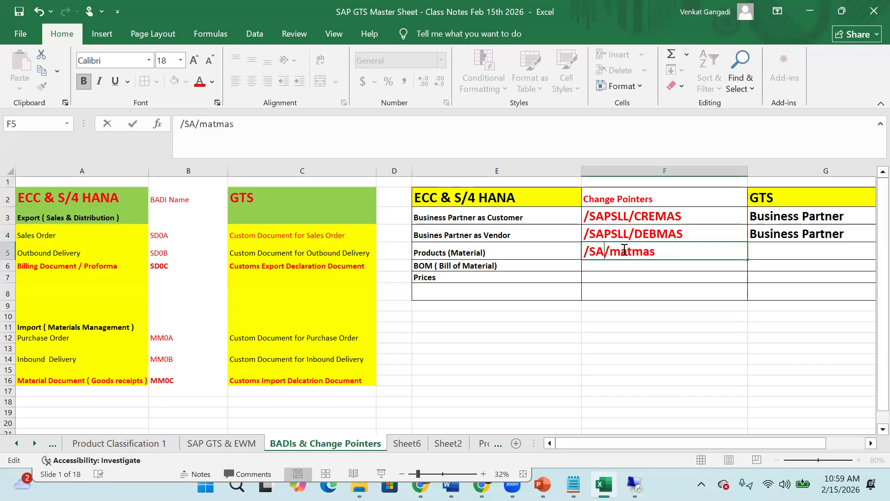
Replace CREMAS with DEBMAS in F3 so the customer change pointer reads /SAPSLL/DEBMAS.
click(695, 218)
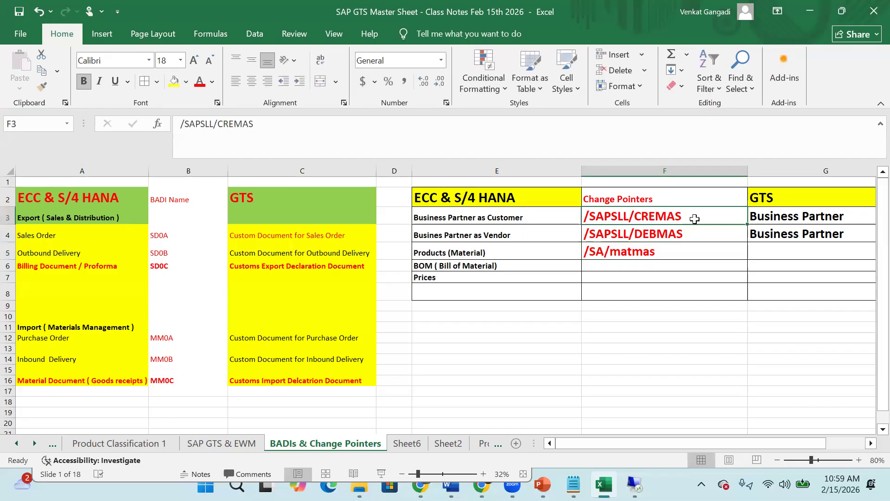
double_click(681, 213)
key(BackSpace)
key(BackSpace)
key(BackSpace)
key(BackSpace)
key(BackSpace)
key(BackSpace)
text(D)
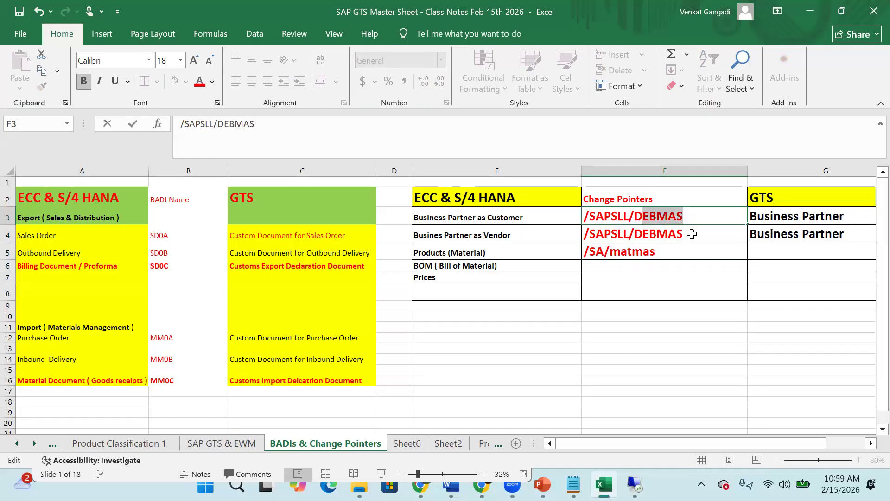
Replace DEBMAS with CREMAS in F4 so the vendor change pointer reads /SAPSLL/CREMAS.
double_click(692, 233)
key(BackSpace)
key(BackSpace)
key(BackSpace)
key(BackSpace)
key(BackSpace)
key(BackSpace)
text(C)
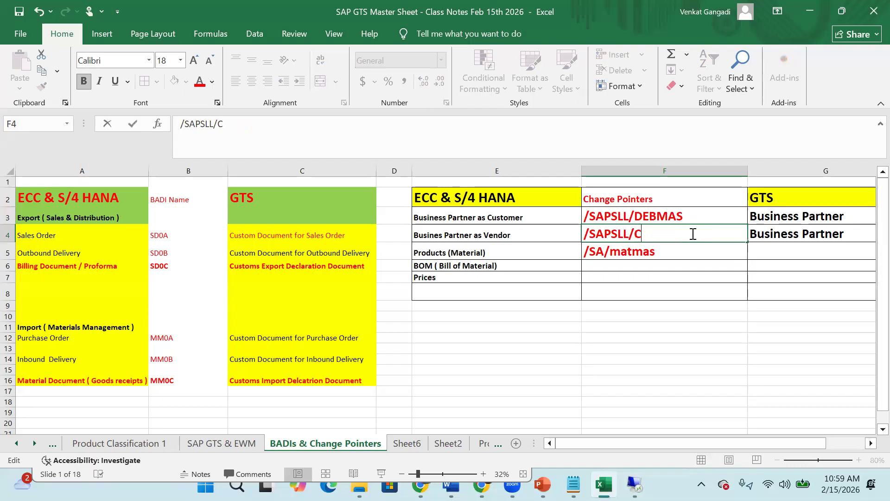
text(REMAS)
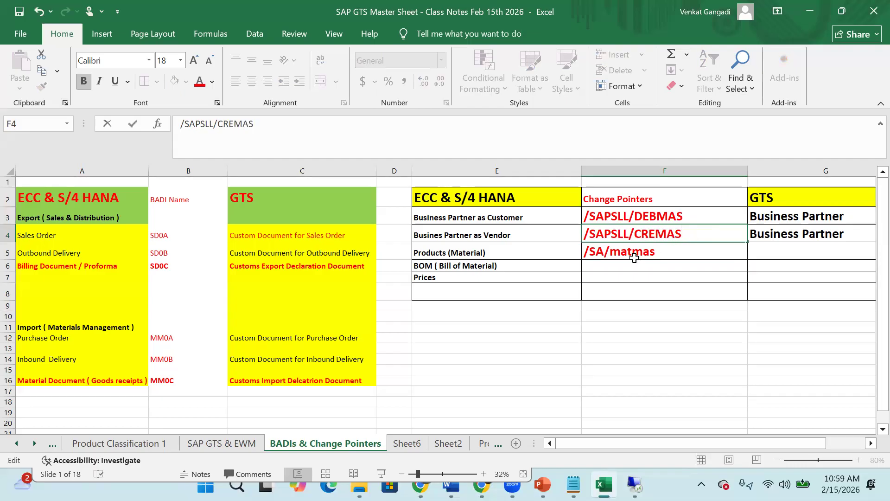
Complete the prefix of the material change pointer in F5 from SA to SAPSLL.
click(604, 252)
double_click(605, 253)
text(PSA)
key(BackSpace)
text(LL)
Rewrite the matmas part in F5 in uppercase so the material change pointer reads /SAPSLL/MATMAS.
click(697, 250)
key(BackSpace)
key(BackSpace)
key(BackSpace)
key(BackSpace)
key(BackSpace)
key(BackSpace)
text(MATMAS)
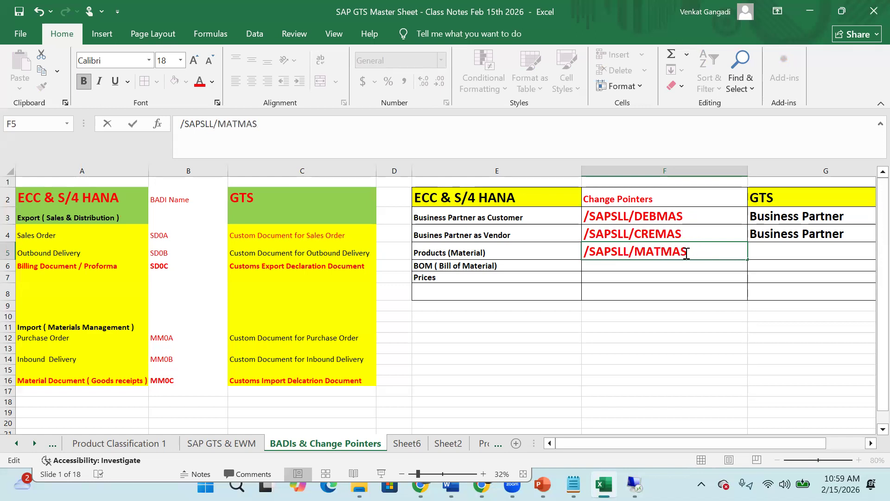
Copy the material change pointer from F5 into F6 for the BOM row.
click(651, 268)
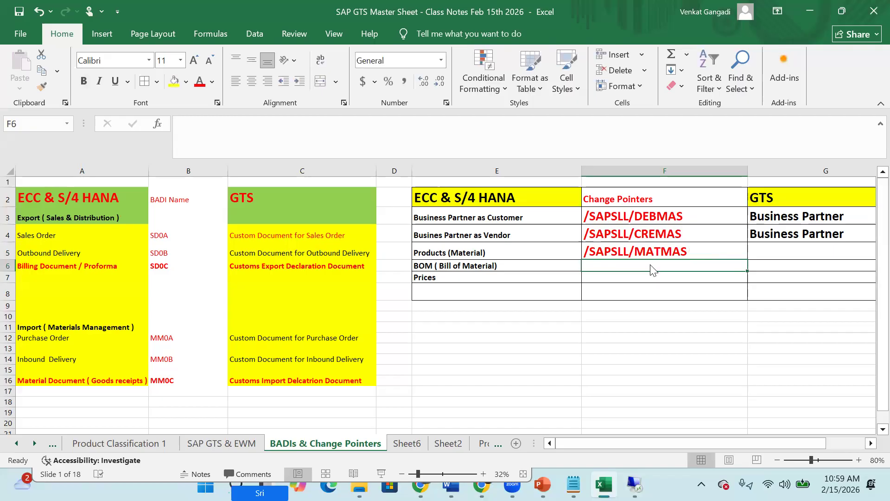
click(670, 252)
key(ctrl+c)
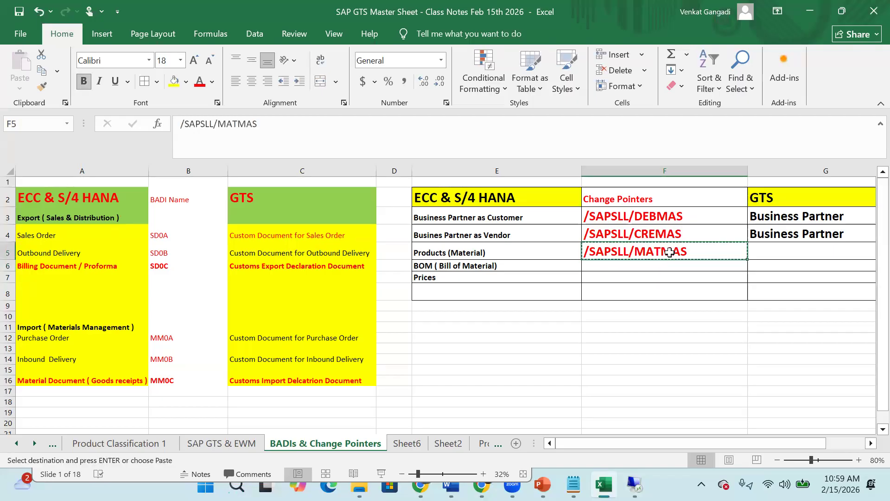
click(637, 264)
key(ctrl+v)
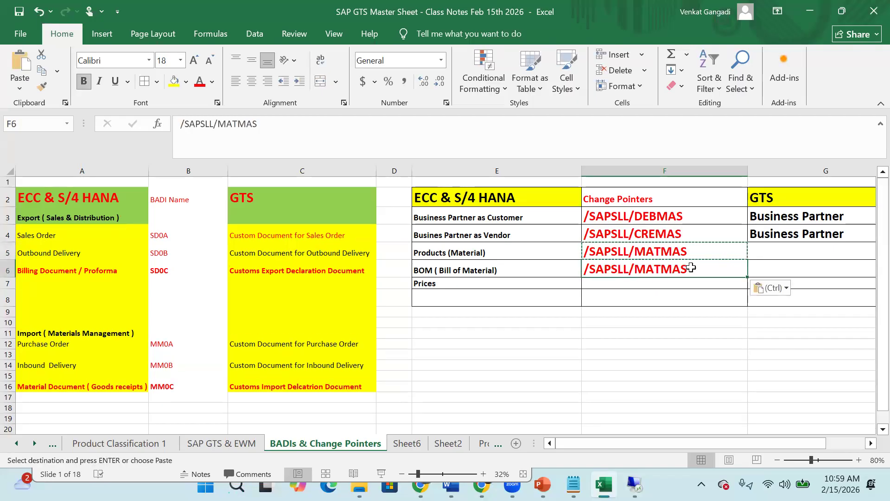
Replace MATMAS with BOMMAT in F6 so the BOM change pointer reads /SAPSLL/BOMMAT.
double_click(697, 270)
key(BackSpace)
key(BackSpace)
key(BackSpace)
key(BackSpace)
key(BackSpace)
key(BackSpace)
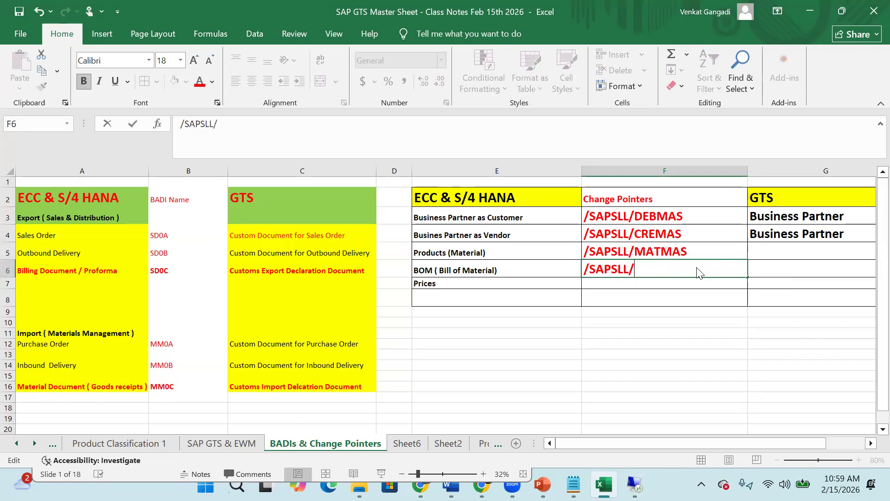
text(BOMMAT)
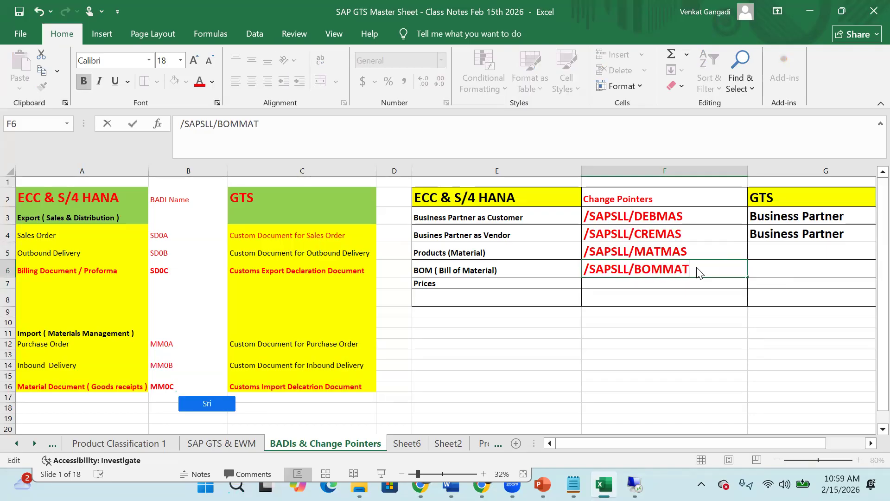
click(623, 282)
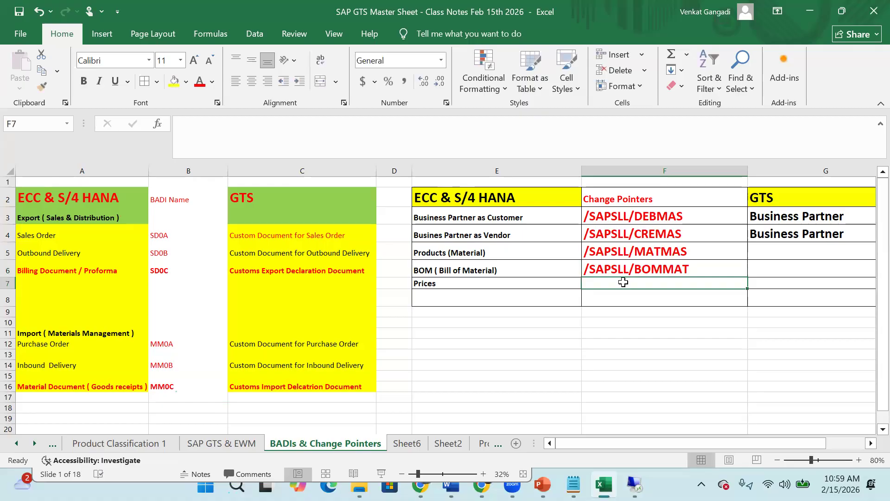
Copy the BOM change pointer from F6 into F7 for the Prices row.
click(691, 265)
key(ctrl+c)
click(626, 285)
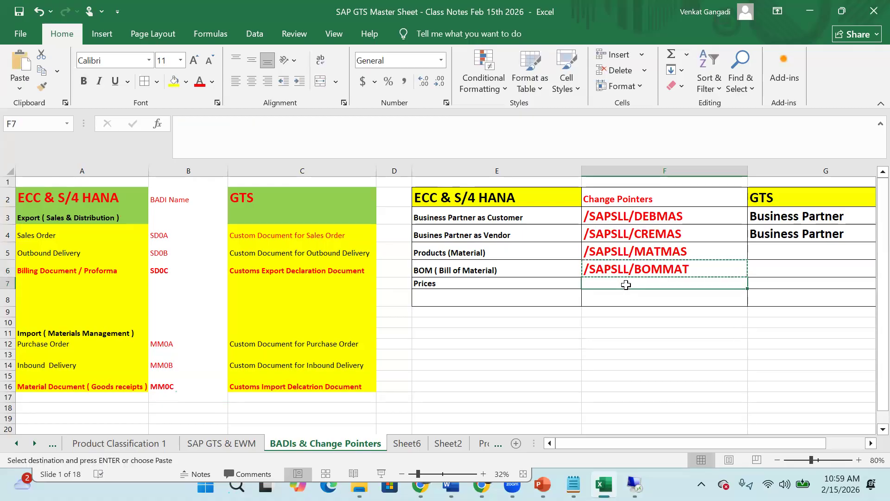
key(ctrl+v)
Replace BOMMAT with PRCMAT in F7 so the price change pointer reads /SAPSLL/PRCMAT.
double_click(695, 287)
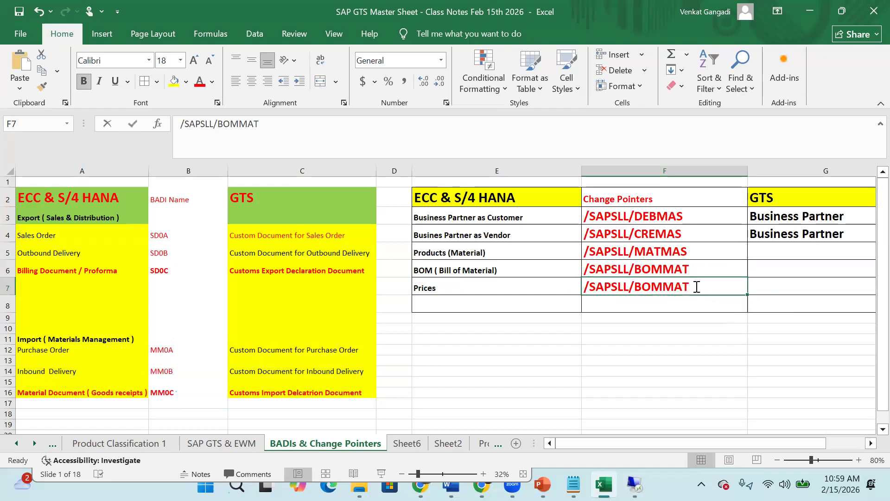
key(BackSpace)
key(BackSpace)
key(BackSpace)
key(BackSpace)
key(BackSpace)
key(BackSpace)
text(PRCMAT)
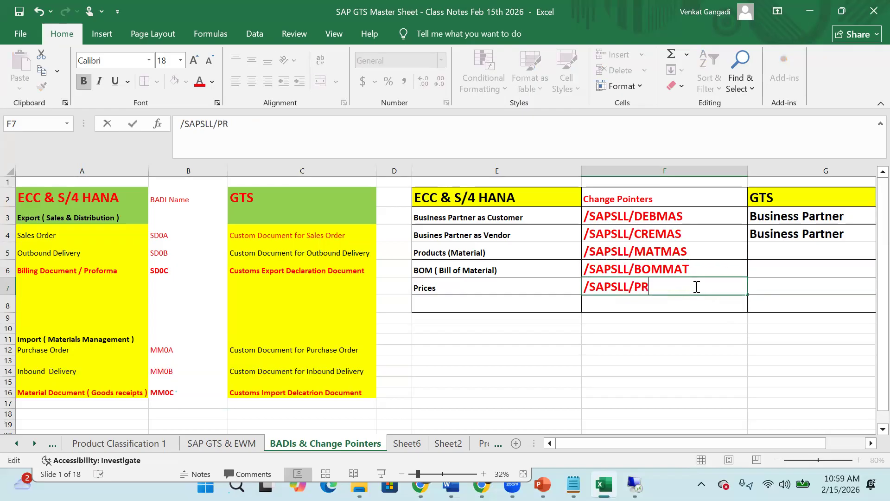
Copy the formatting of the ECC & S/4 HANA heading in E2 to the Change Pointers heading, and select F3:F7.
click(559, 196)
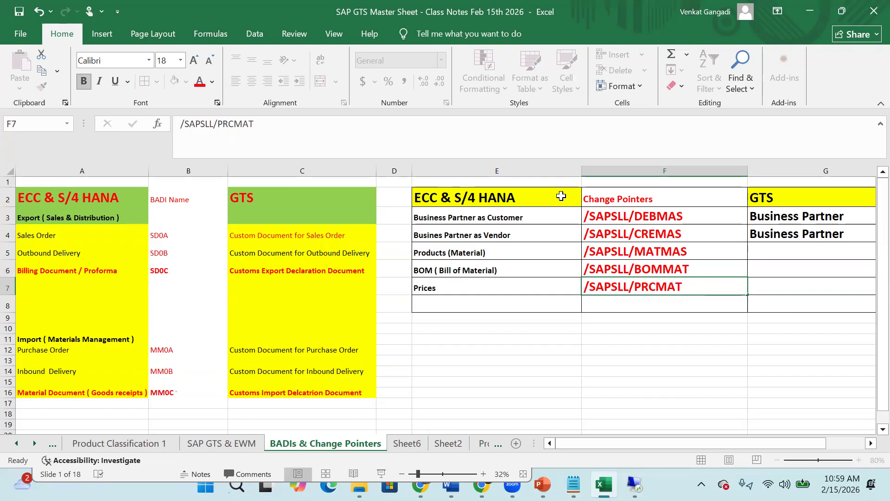
click(42, 86)
click(633, 199)
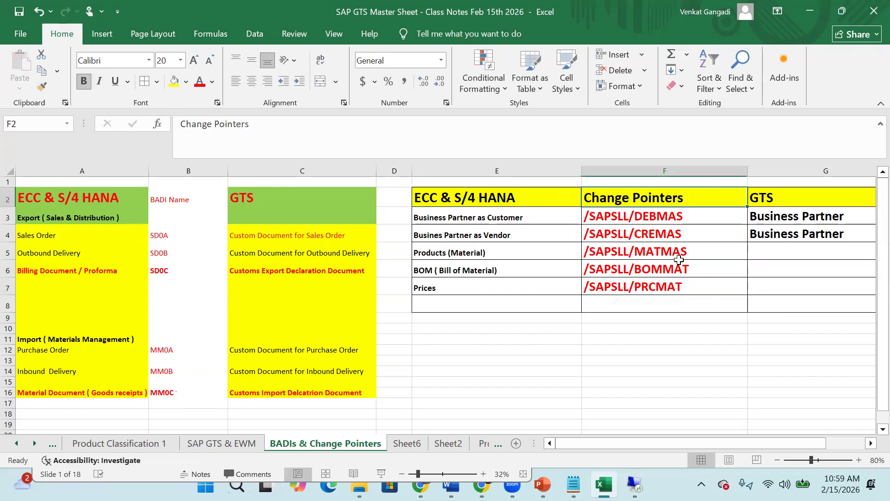
drag(658, 216, 670, 286)
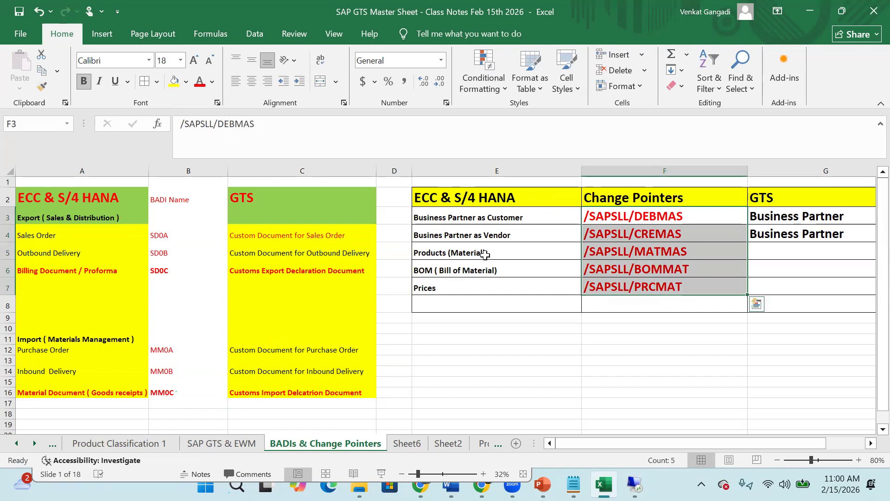
Switch to the remote SAP session and leave the Application Level view for SAP Easy Access with /n.
click(635, 484)
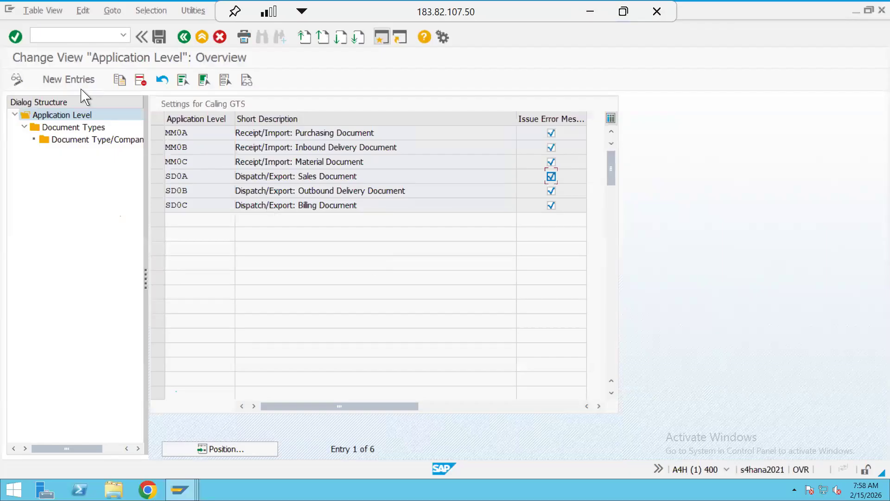
click(60, 31)
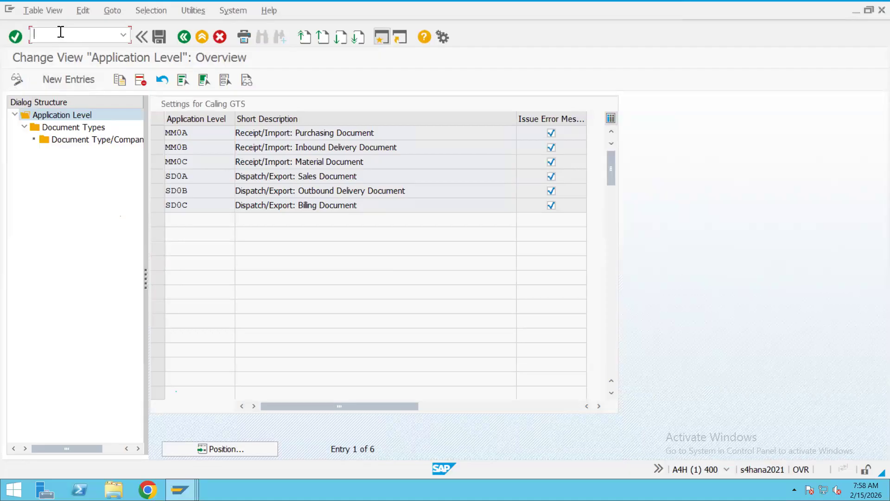
text(/n)
key(Return)
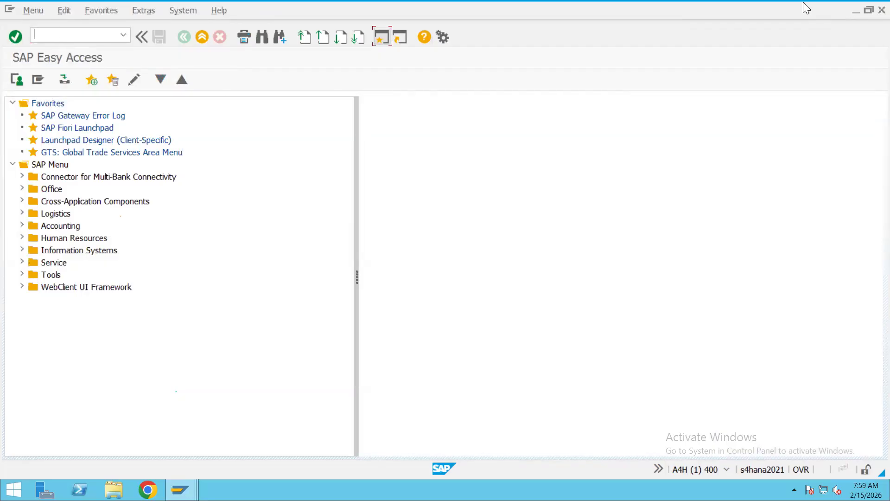
Enter the transaction code /n/sapsll/menu_legalR3 for the GTS area menu without running it.
click(108, 40)
text(/n/sapsll/menu_legal)
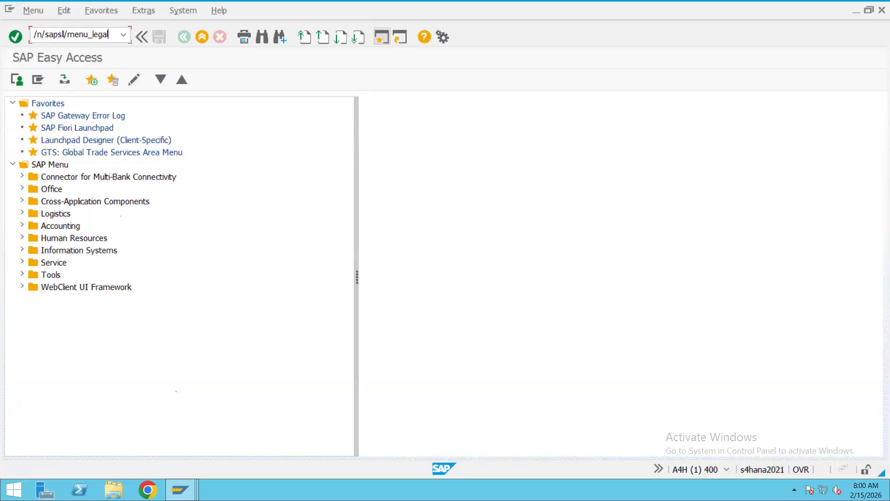
text(R3)
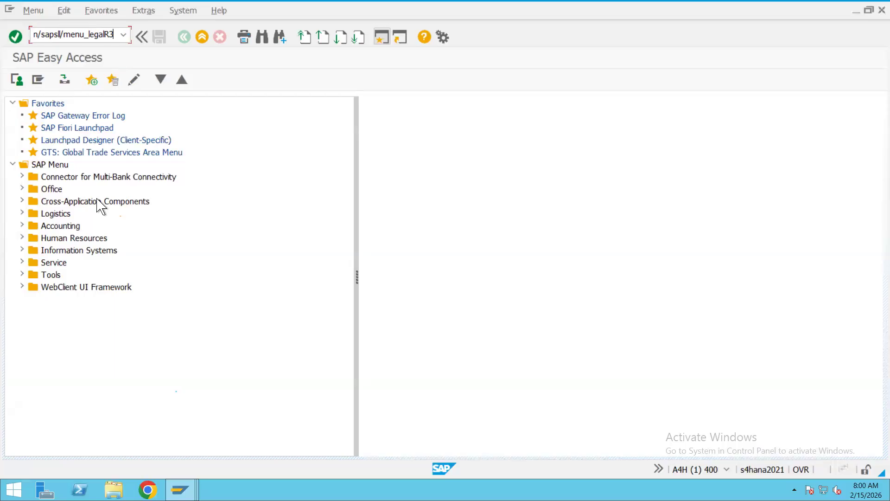
key(ctrl+a)
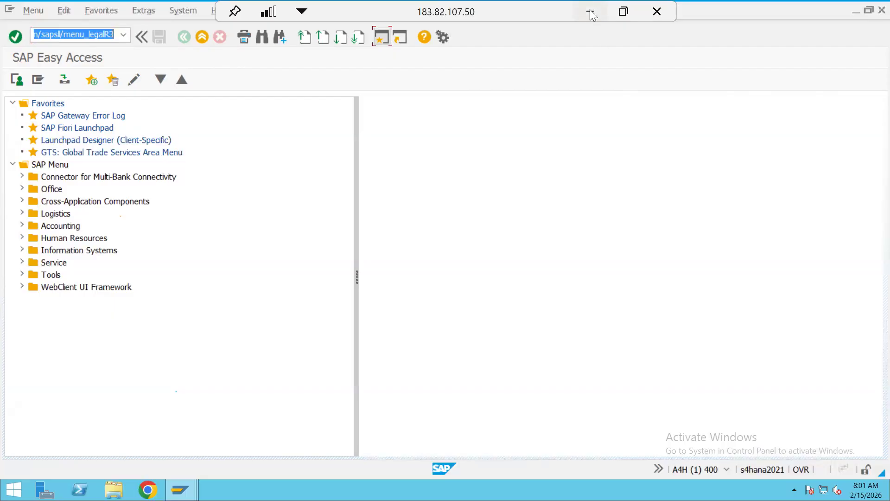
Switch to the Excel class notes and rename Sheet2 as T.code.
click(590, 11)
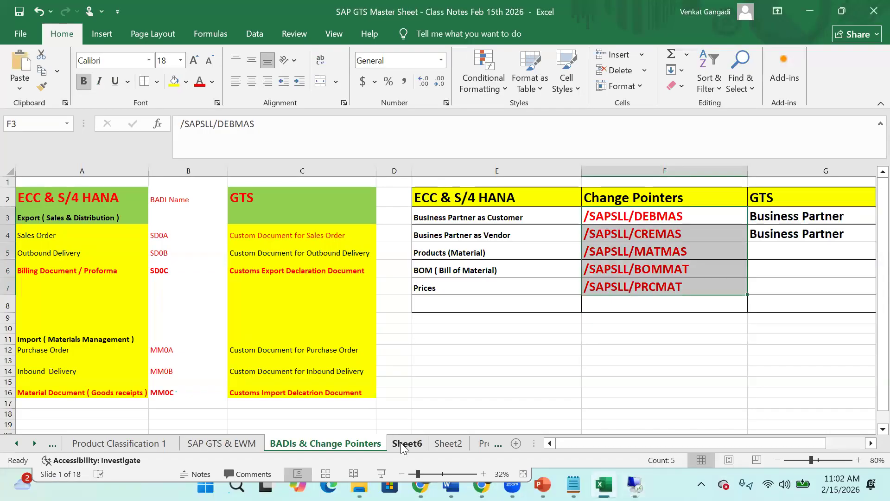
click(405, 444)
click(449, 444)
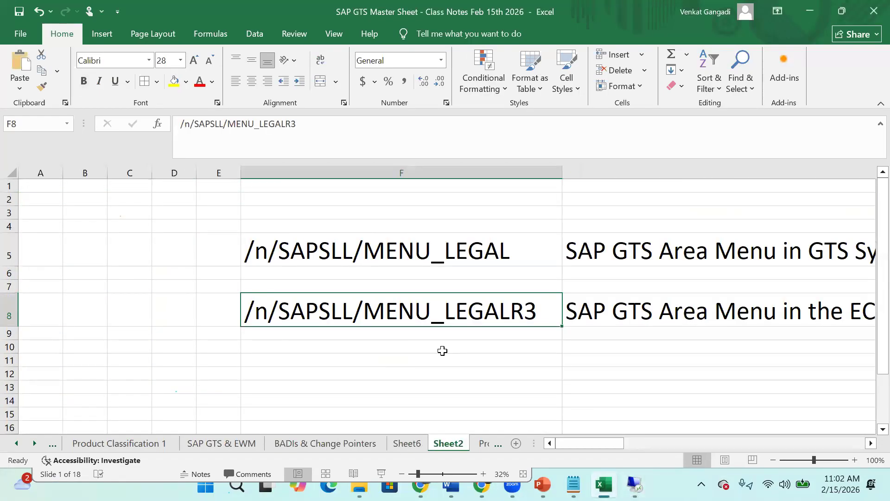
right_click(455, 446)
click(501, 313)
text(T.code)
click(625, 360)
Delete the empty columns A to E on the T.code sheet.
drag(55, 175, 218, 173)
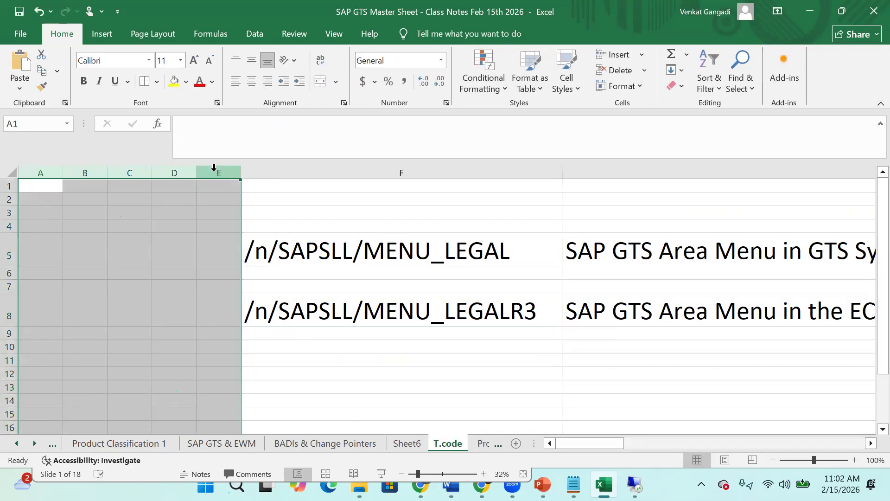
right_click(112, 205)
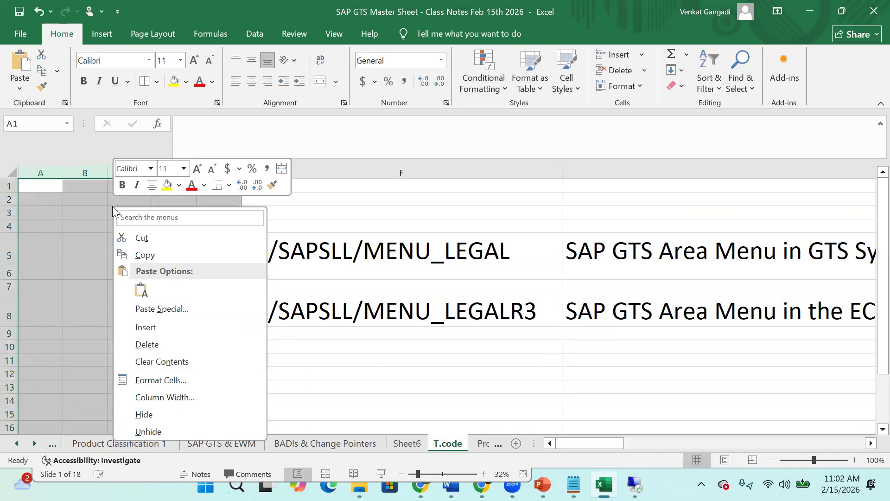
click(166, 344)
click(99, 257)
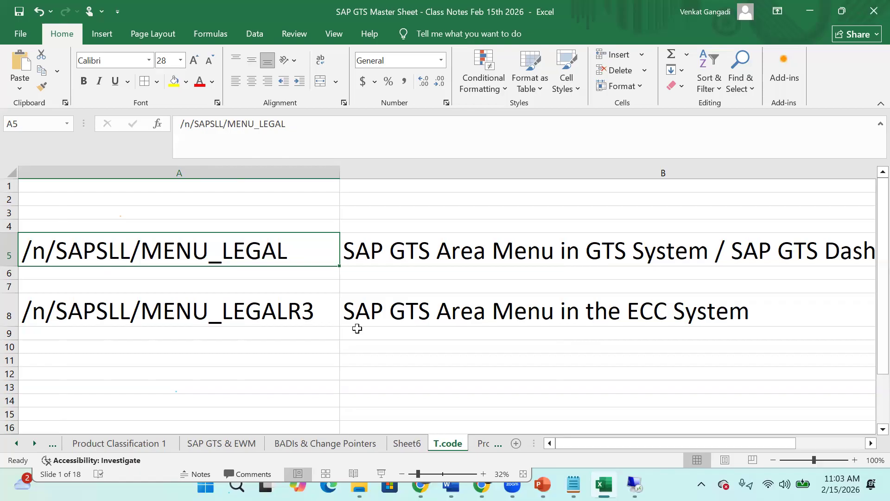
Extend the description in B8 to read "SAP GTS Area Menu in the ECC System or S/4 HANA".
double_click(671, 313)
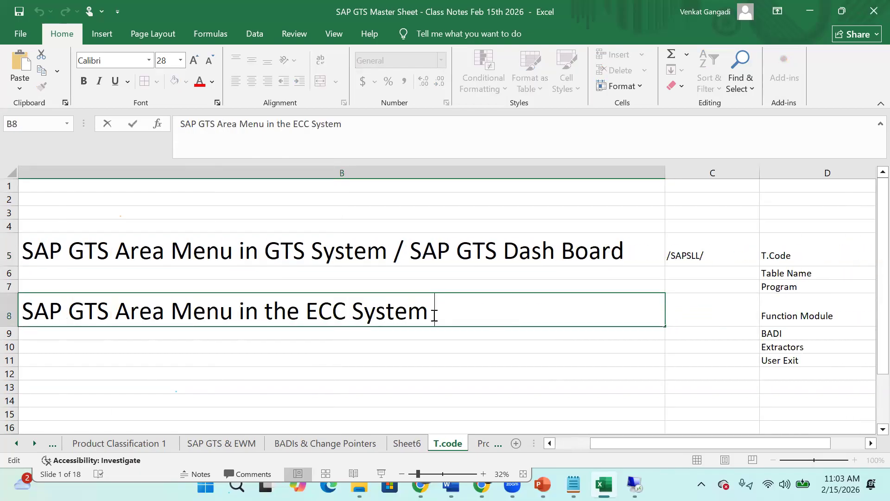
text(or S/4 HANA)
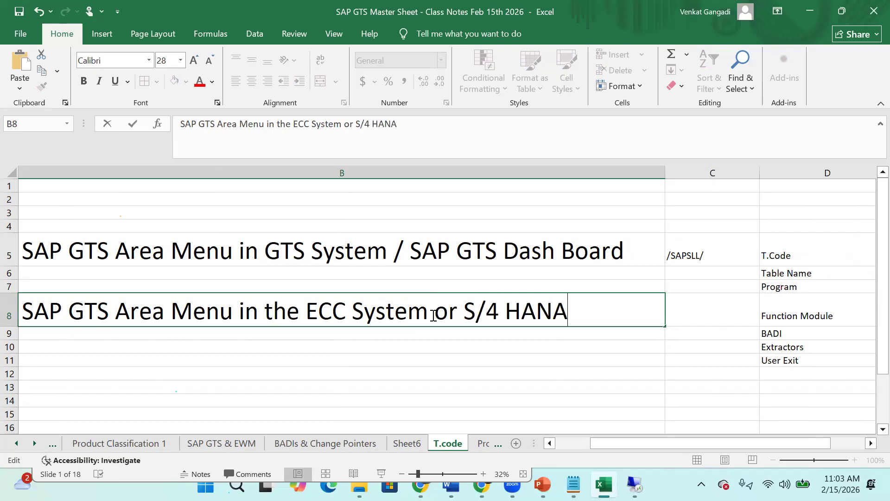
click(527, 386)
drag(681, 446, 575, 443)
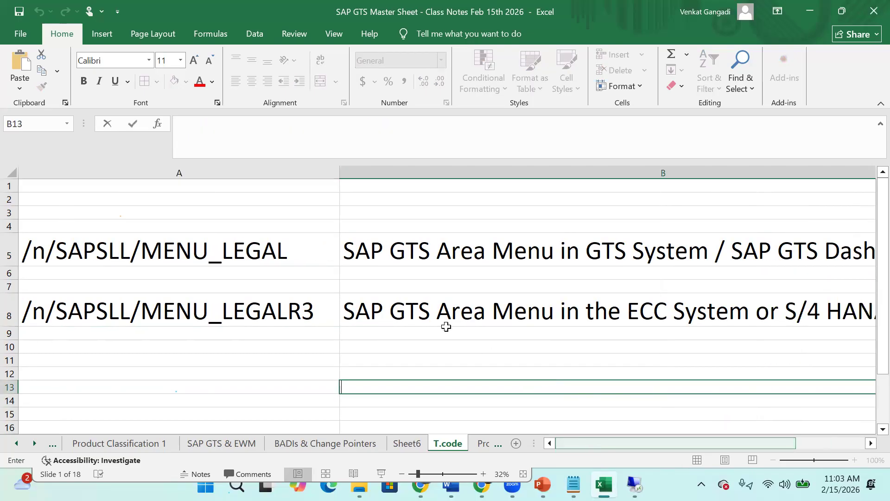
click(510, 308)
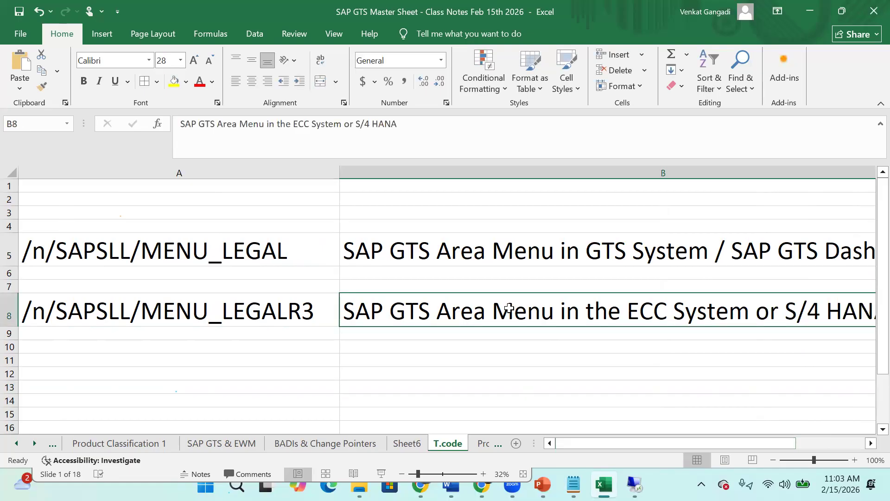
Copy /n/SAPSLL/MENU_LEGALR3 from A8, switch to the SAP session and run that transaction to open the GTS area menu.
click(256, 256)
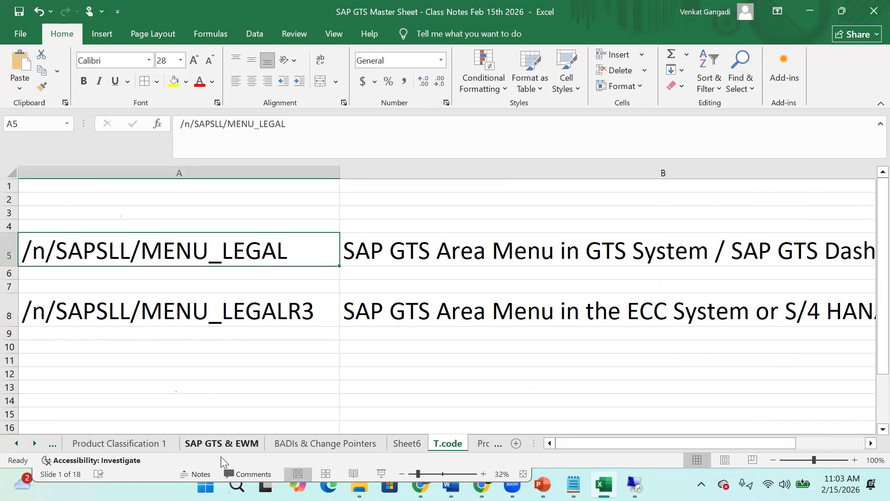
click(288, 315)
key(ctrl+c)
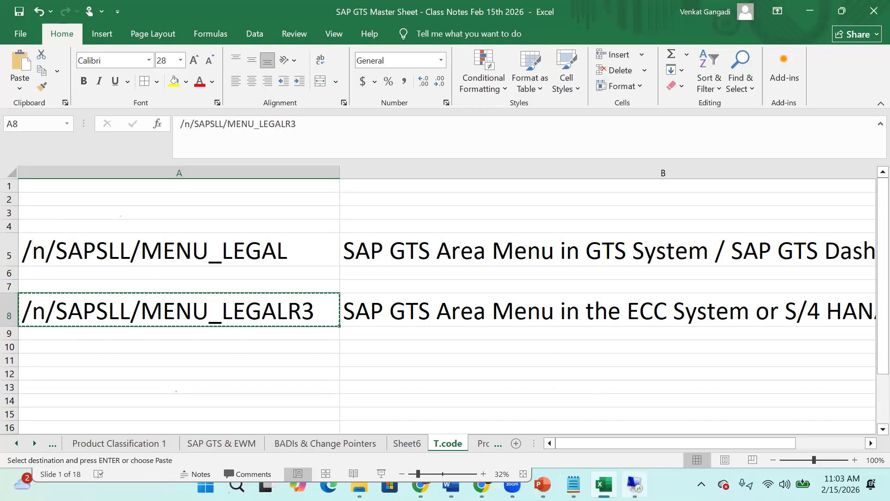
click(634, 485)
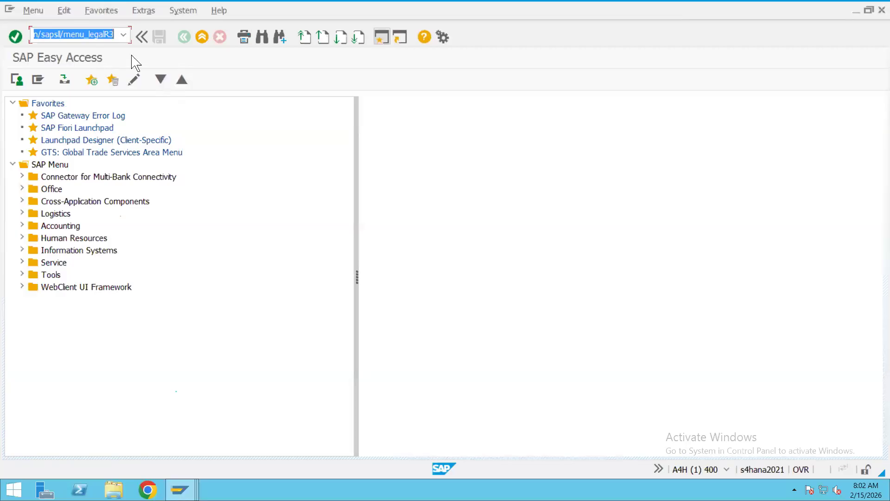
key(Return)
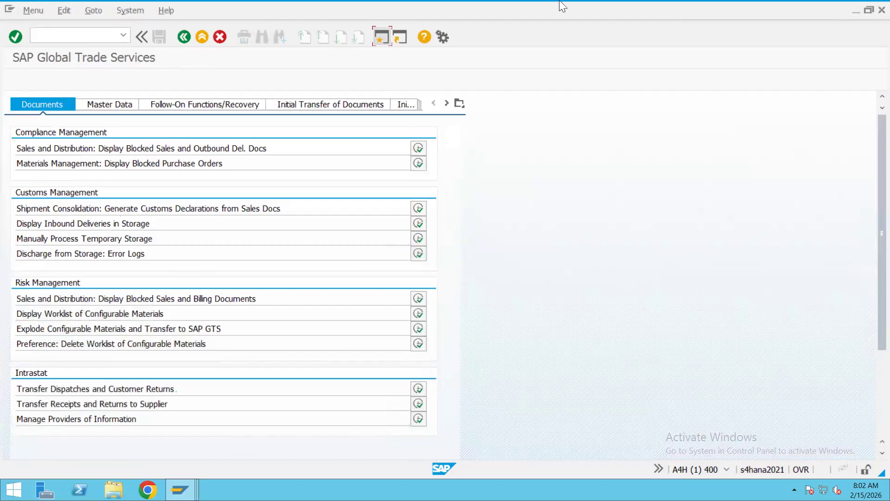
Open the Basic Settings of the GTS area menu and check the global activation of change pointers, leaving the setting as is.
click(460, 103)
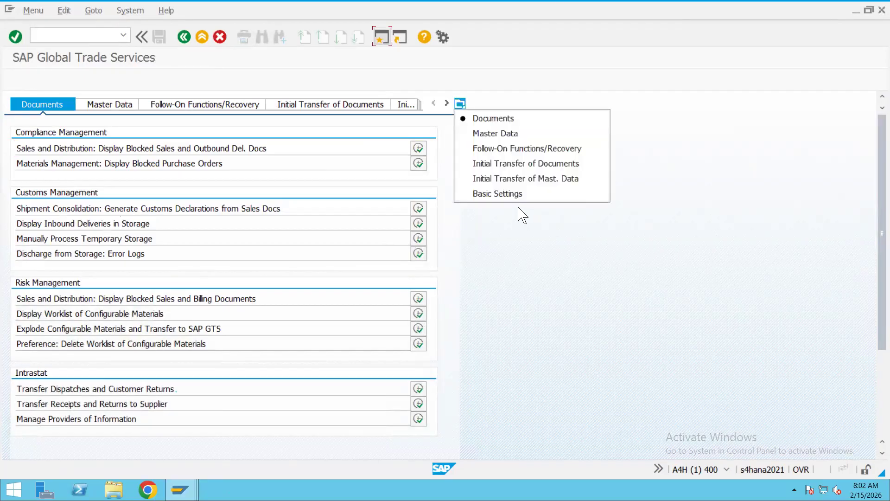
click(522, 194)
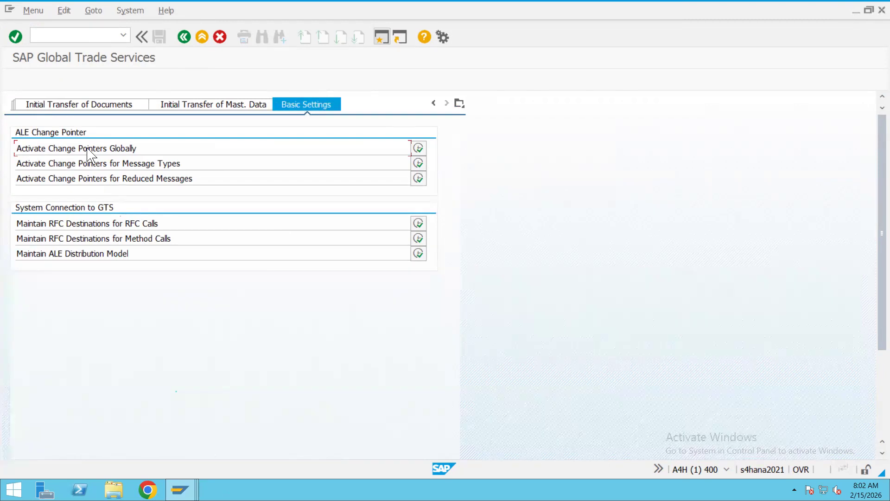
click(418, 149)
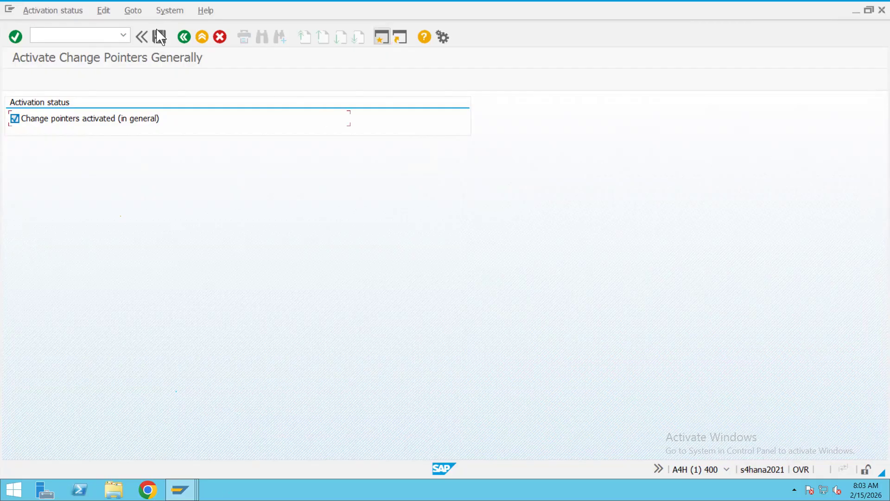
click(184, 37)
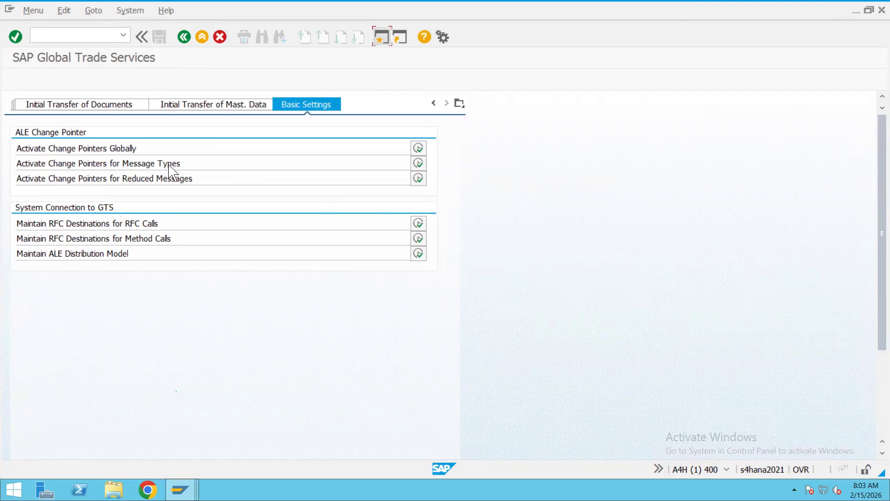
Open the activation of change pointers for message types and examine the /SAPSLL/ message types and their active flags.
click(416, 164)
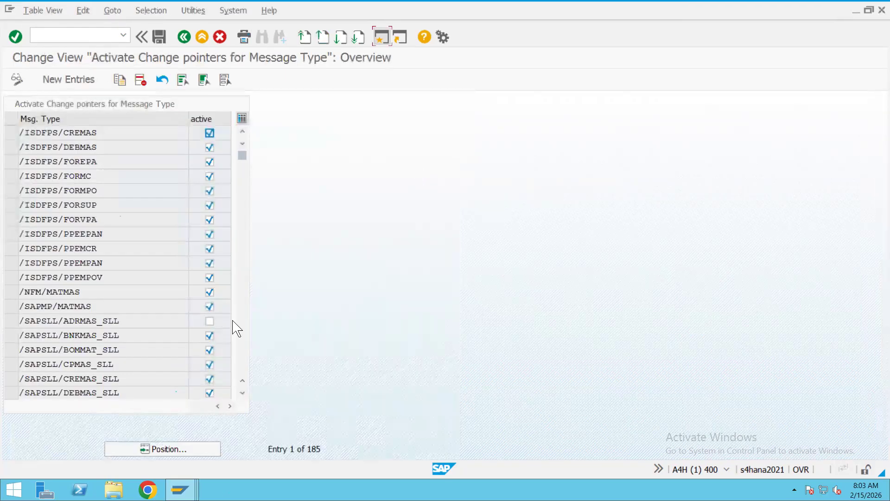
click(244, 353)
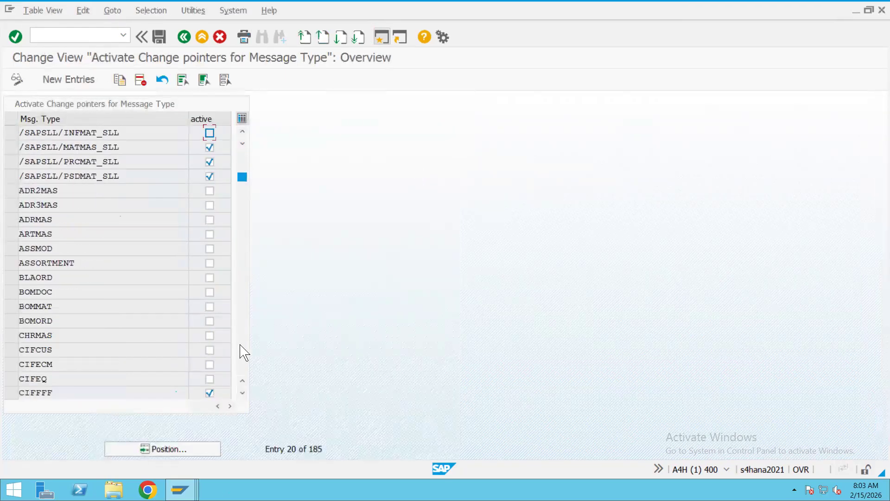
click(242, 132)
click(242, 132)
click(242, 131)
click(242, 132)
click(242, 131)
click(242, 131)
click(242, 132)
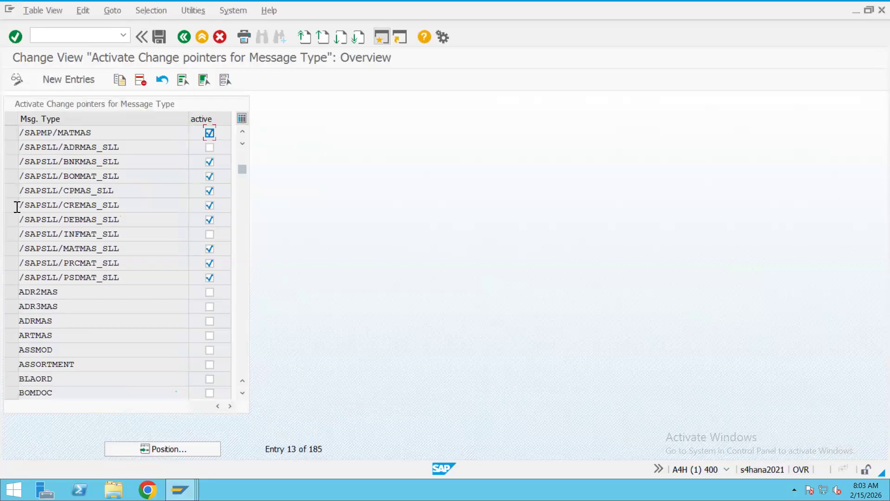
Mark the entries /SAPSLL/CREMAS_SLL, /SAPSLL/DEBMAS_SLL, /SAPSLL/BOMMAT_SLL and /SAPSLL/MATMAS_SLL in the message type list.
click(11, 206)
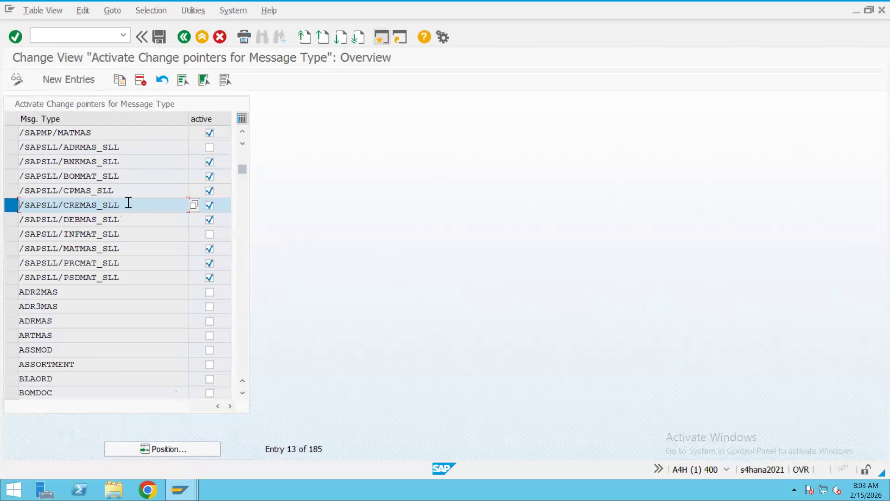
click(13, 219)
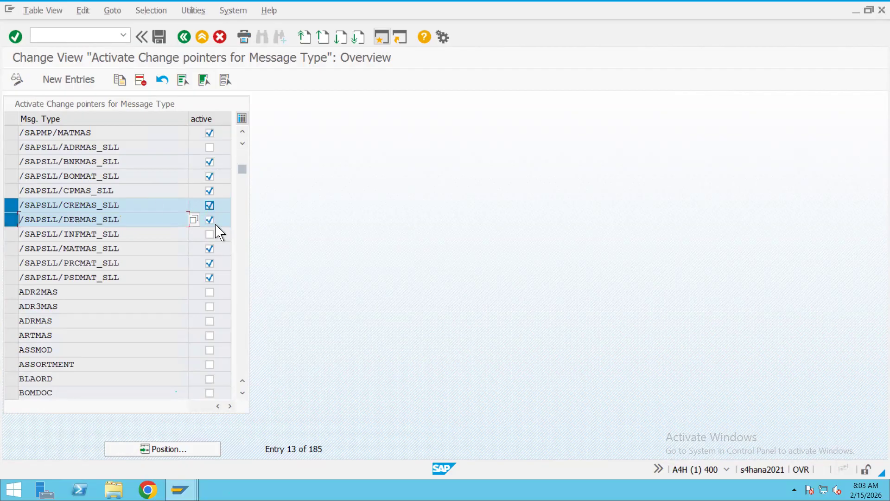
click(12, 176)
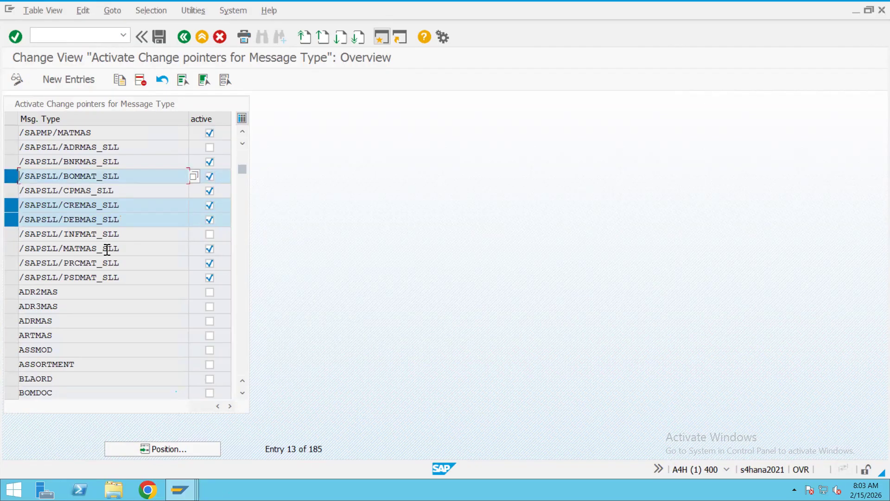
click(12, 250)
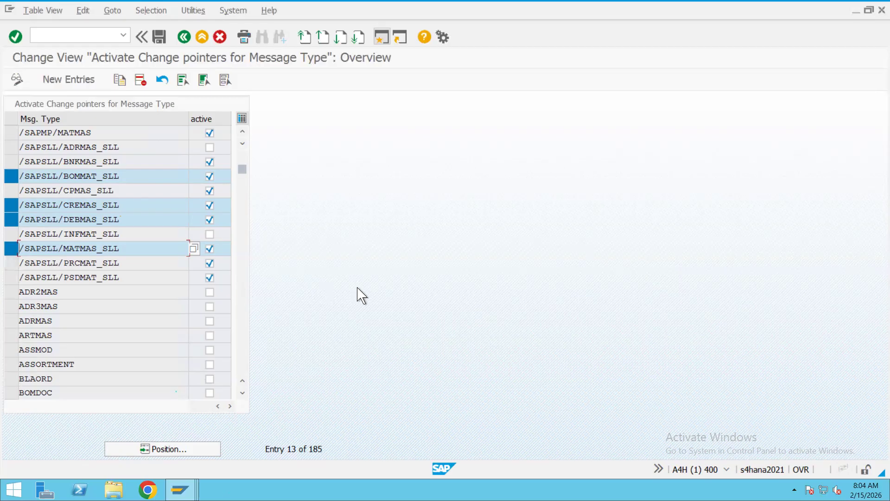
Rerun /n/sapsll/menu_legalR3, view the message type change pointers under Basic Settings again, and return to the area menu.
click(123, 35)
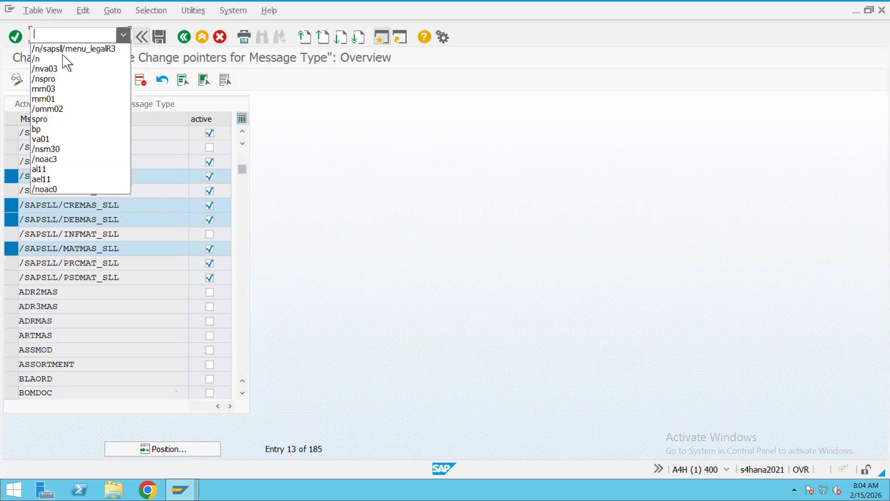
click(83, 49)
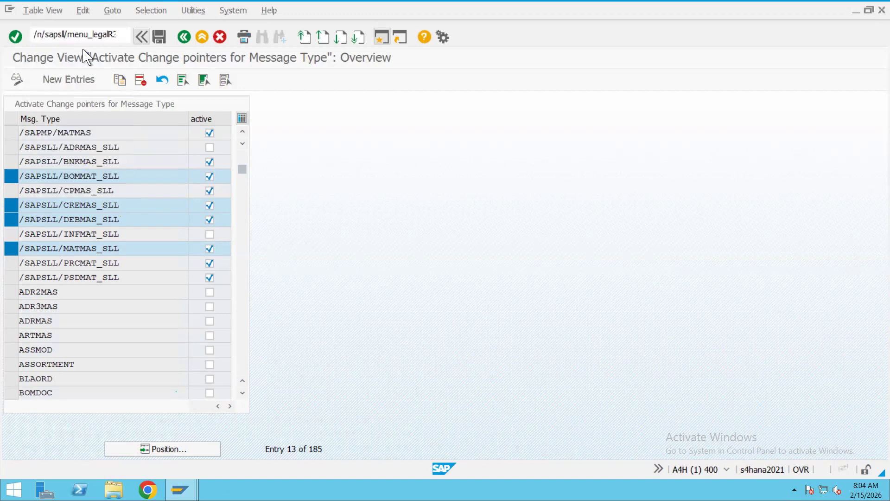
key(Return)
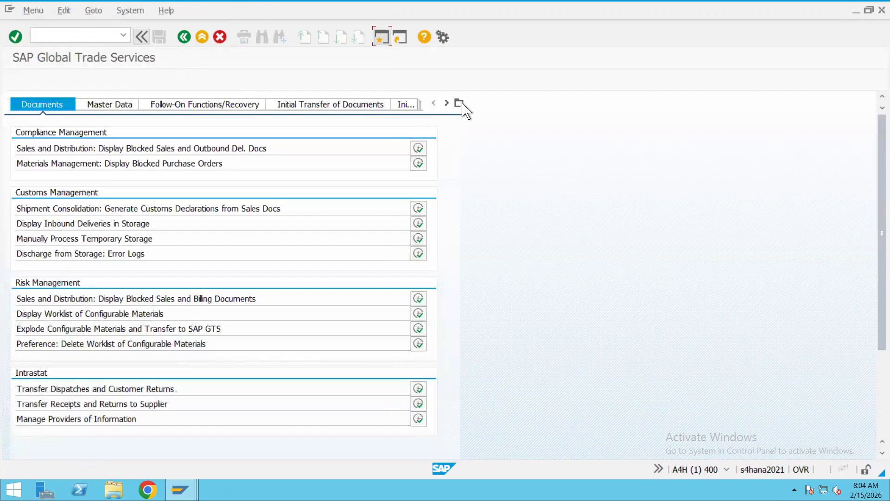
click(462, 103)
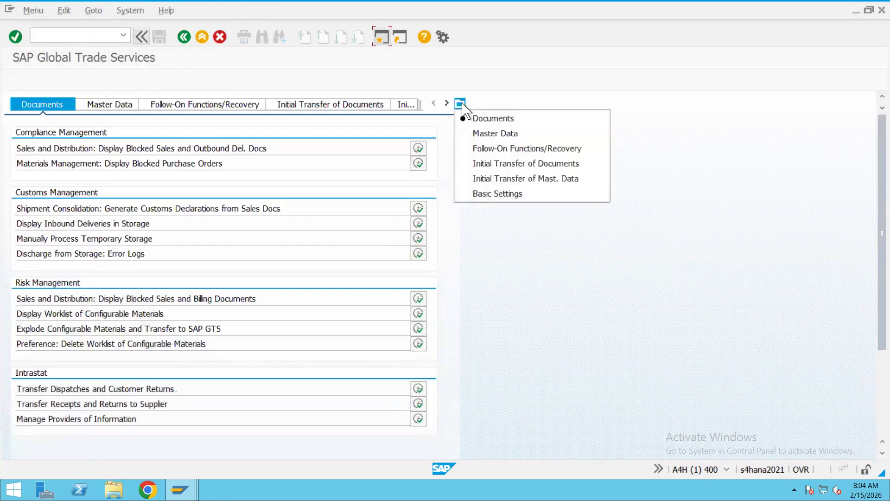
click(525, 200)
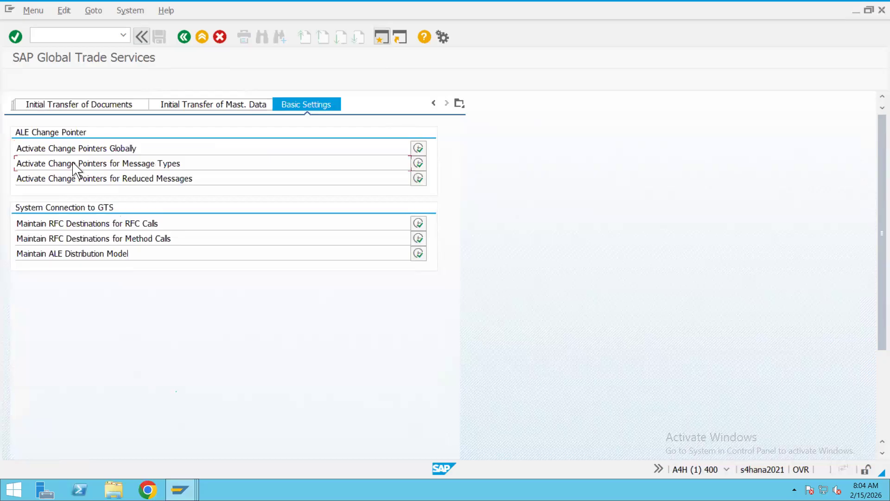
click(418, 163)
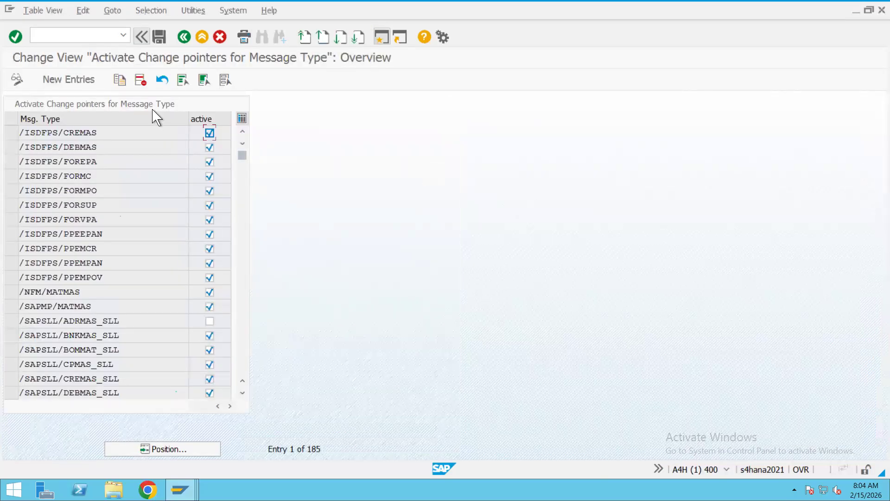
click(185, 37)
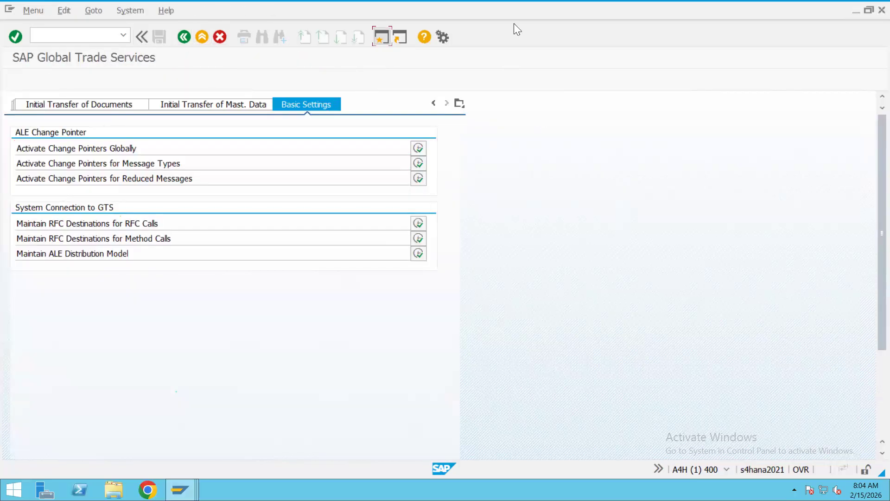
Switch to the Excel T.code sheet and review the object types listed for /SAPSLL/ in D5 to D11, from T.Code to User Exit.
mouse_move(642, 3)
click(593, 11)
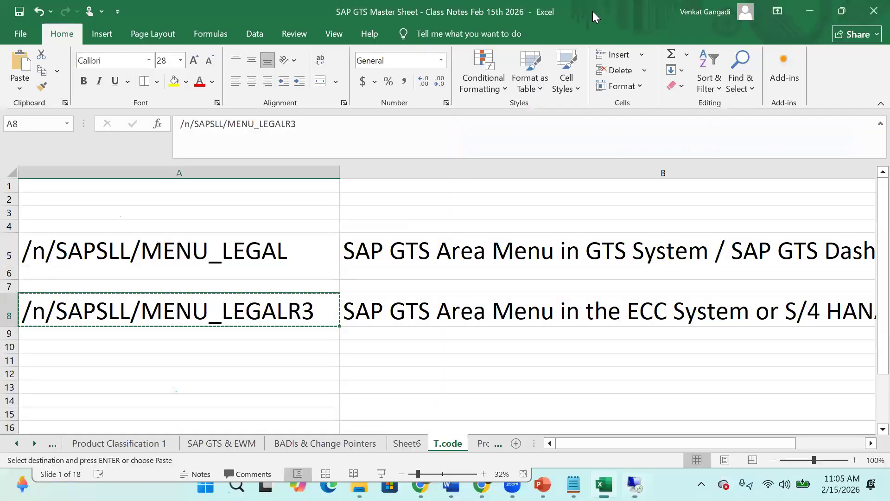
click(872, 443)
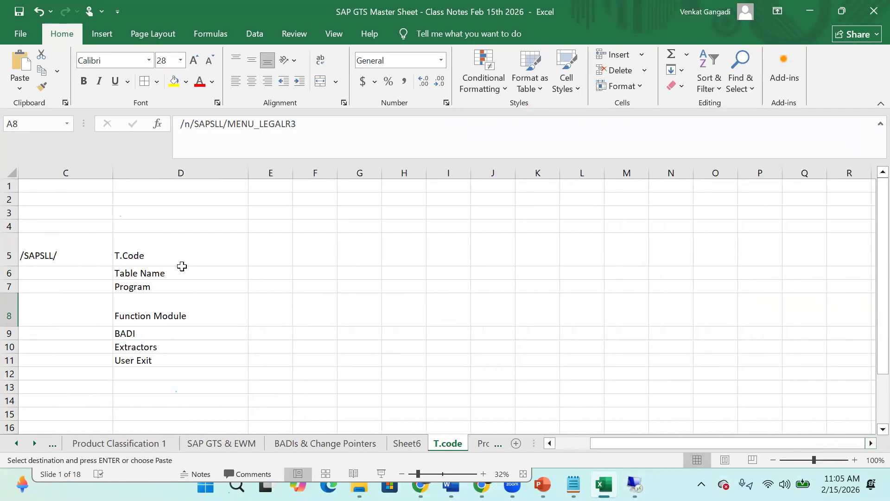
click(165, 249)
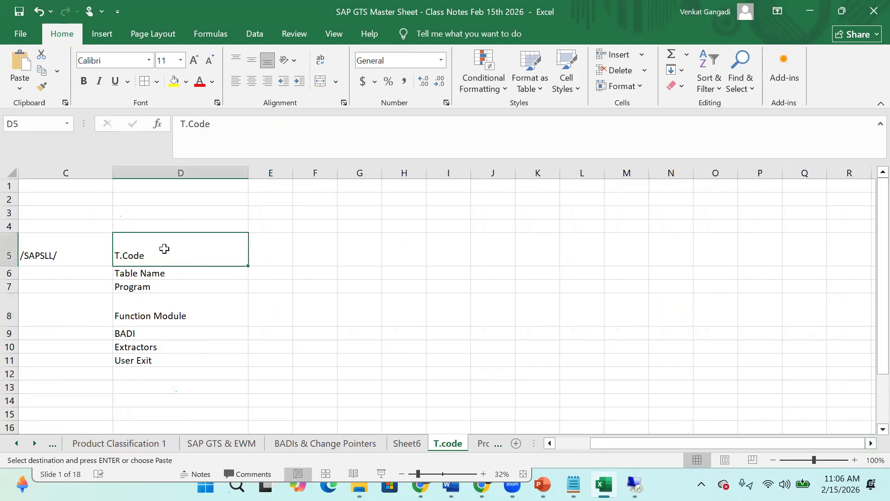
click(165, 273)
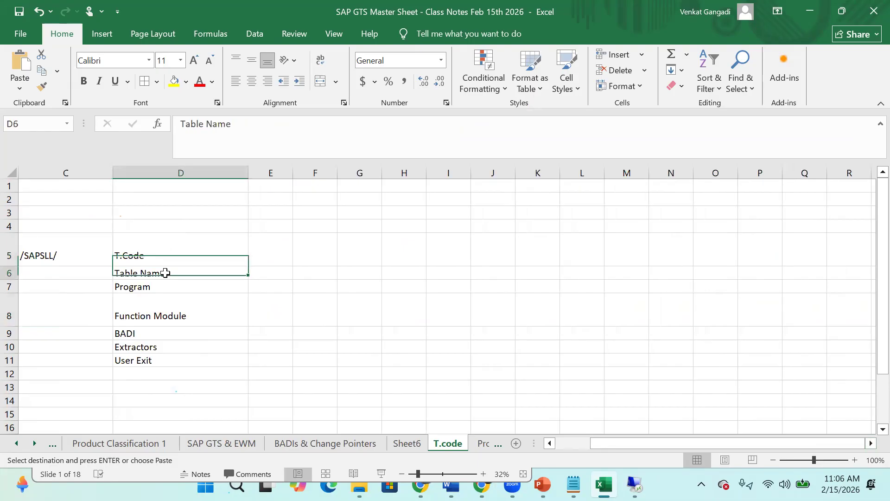
click(167, 256)
click(173, 272)
click(168, 287)
click(195, 313)
click(188, 337)
click(188, 343)
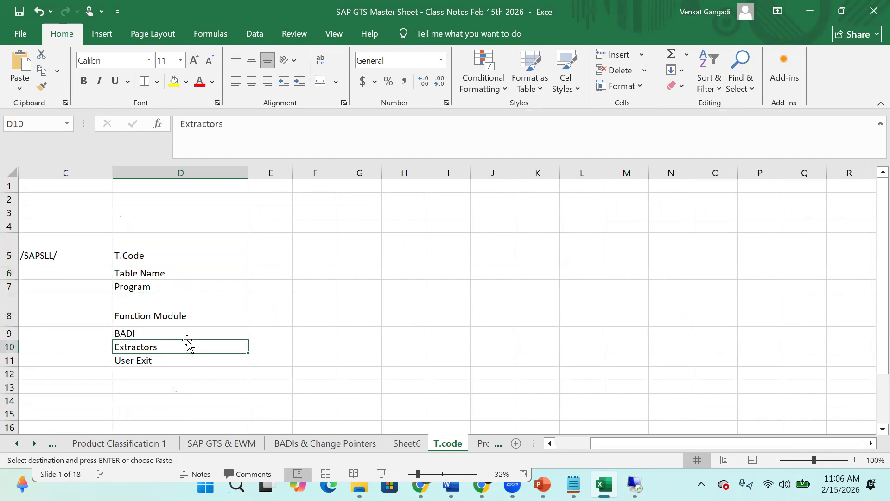
click(154, 361)
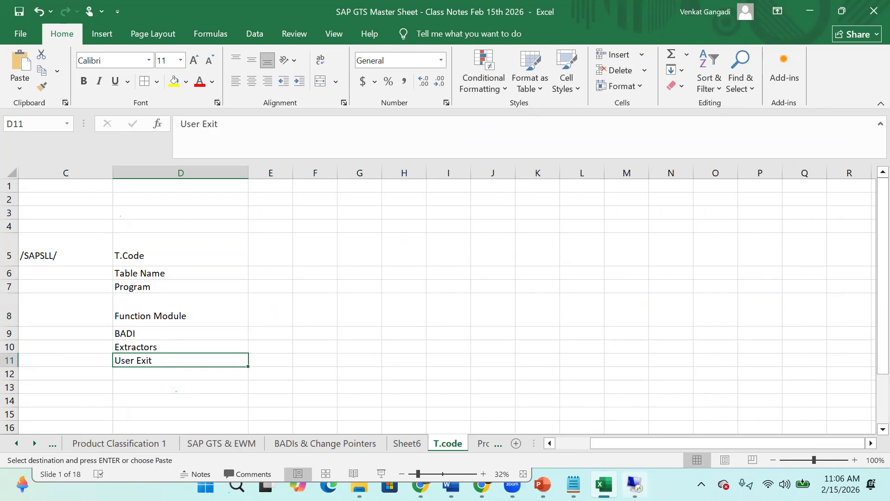
Switch back to the SAP session, run /nse11, display database table TSTC and open the selection screen for its contents.
click(635, 485)
click(70, 34)
text(/nse11)
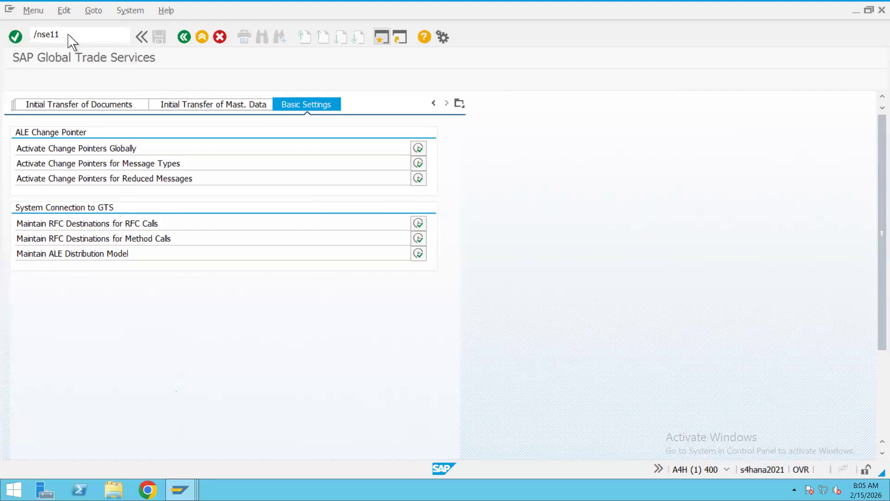
key(Return)
text(TSTC)
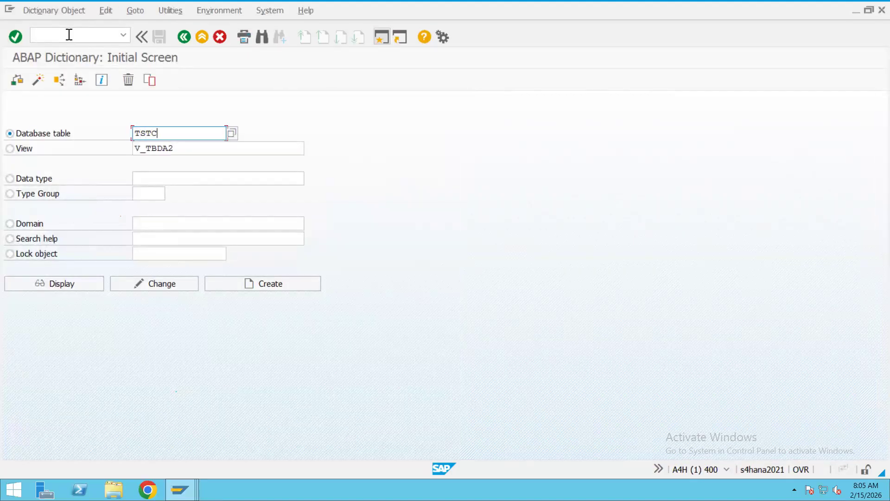
click(65, 284)
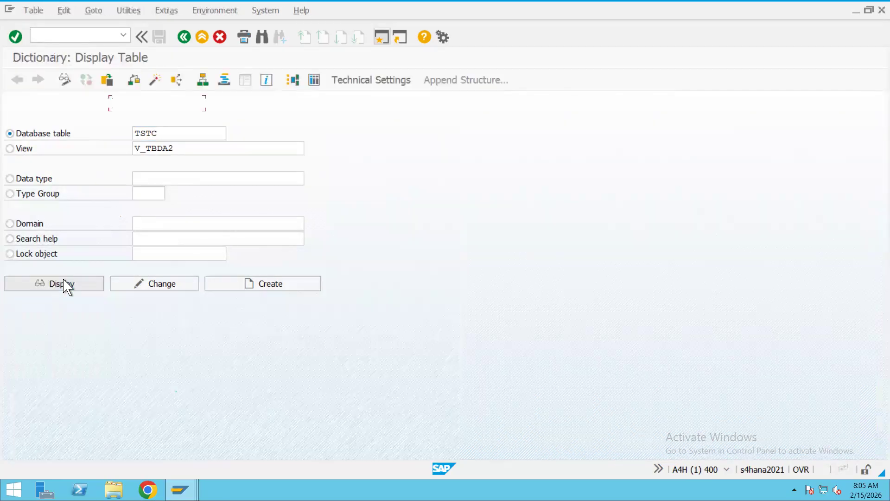
click(314, 80)
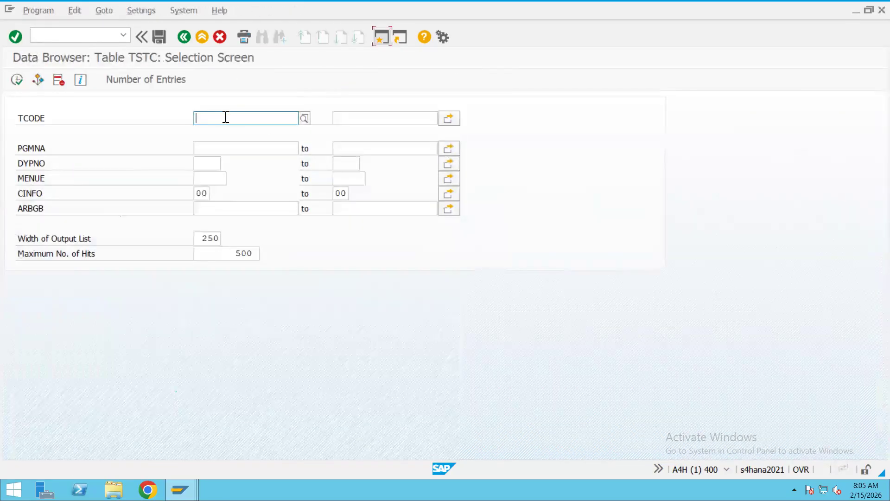
Look up transaction codes matching /sapsll/* for the TCODE field, browse the value list and close it.
text(/sapsll)
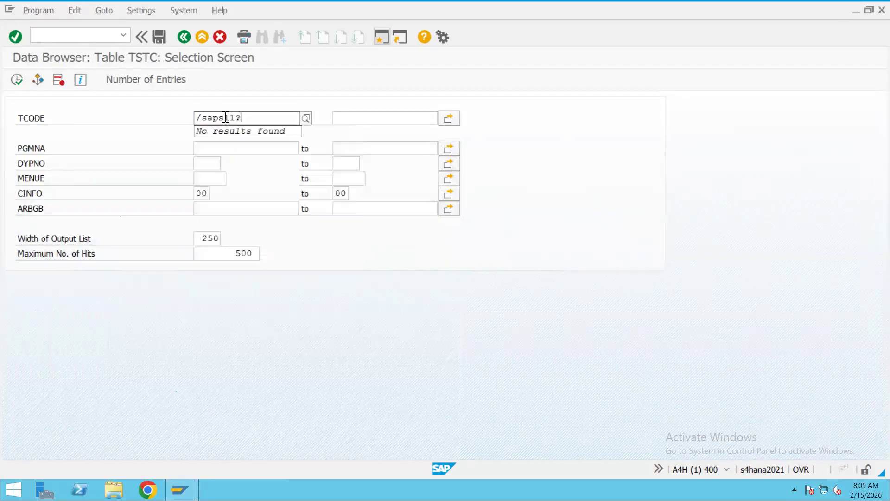
text(/*)
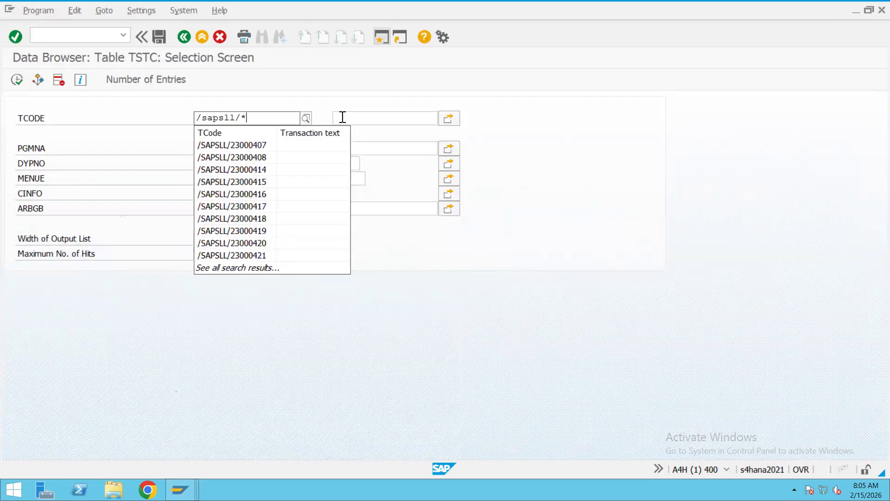
click(343, 118)
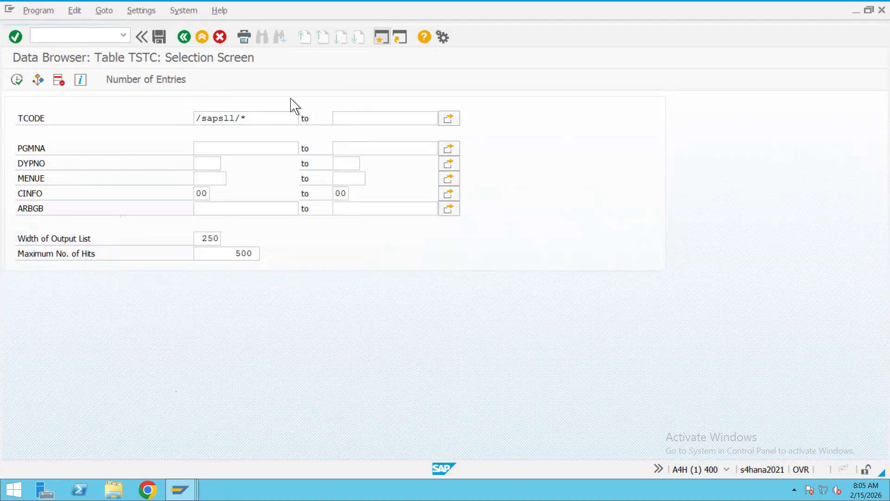
key(F4)
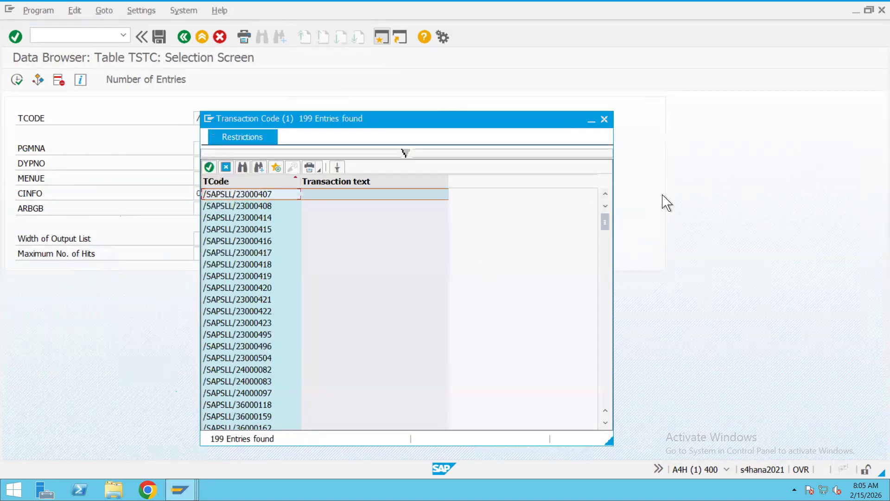
drag(605, 229, 608, 354)
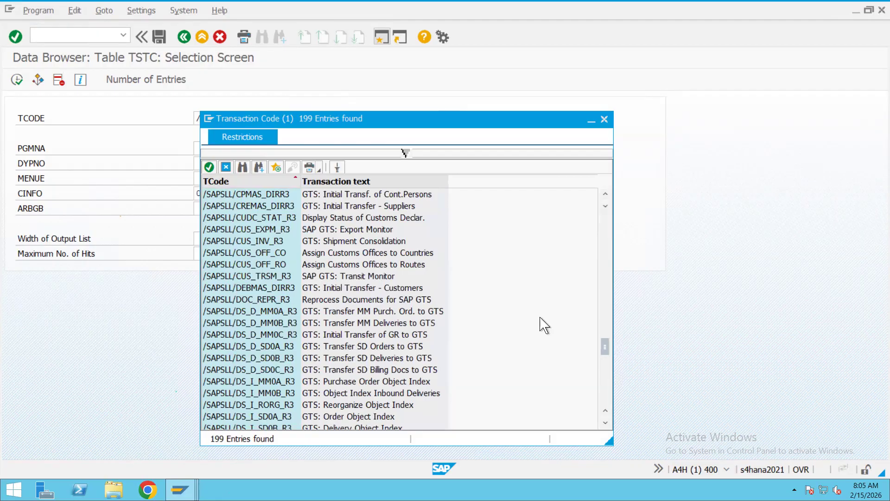
click(604, 119)
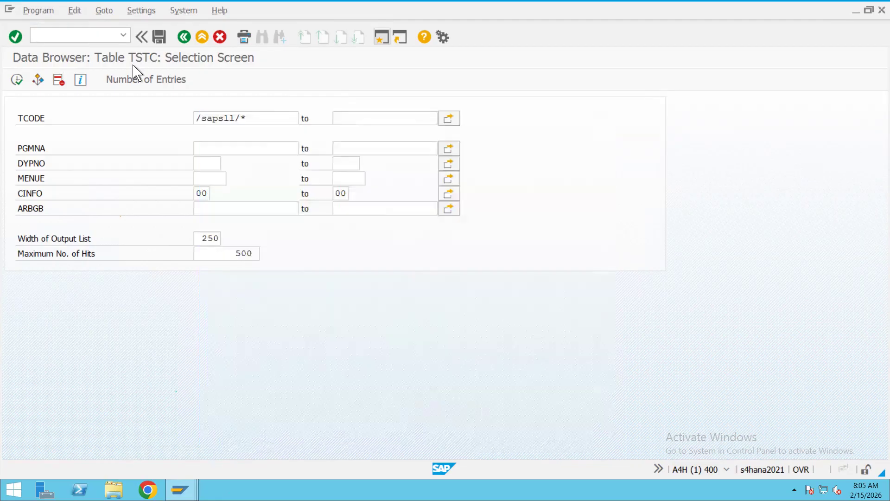
Return to the ABAP Dictionary with /nse11 and try searching for database tables matching */saspll/*.
click(77, 36)
text(/nse11)
key(Return)
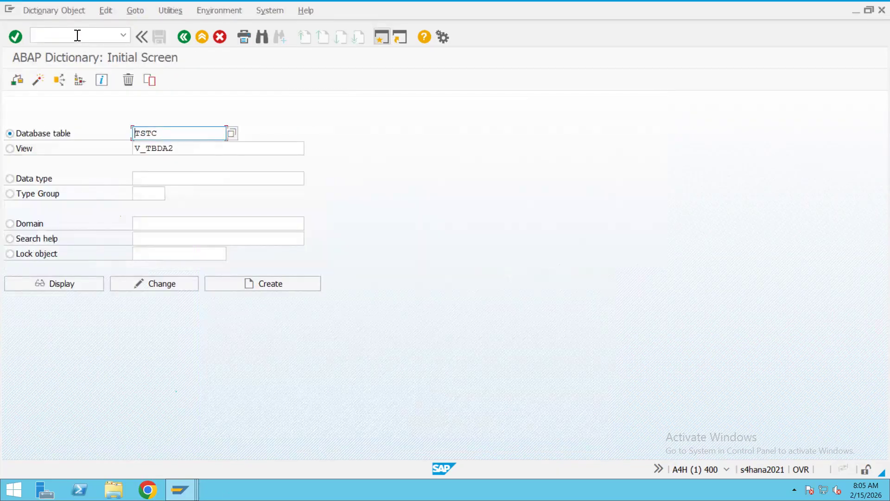
text(?)
key(BackSpace)
text(*/saspll/*)
key(F4)
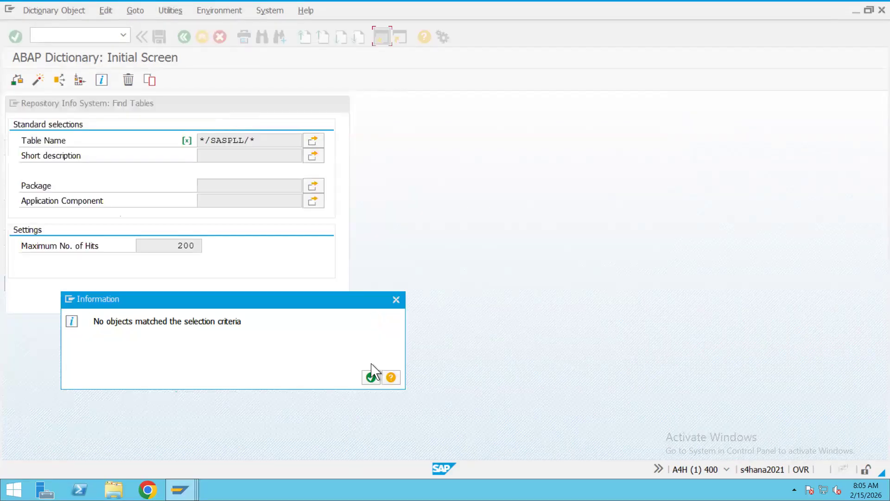
click(371, 377)
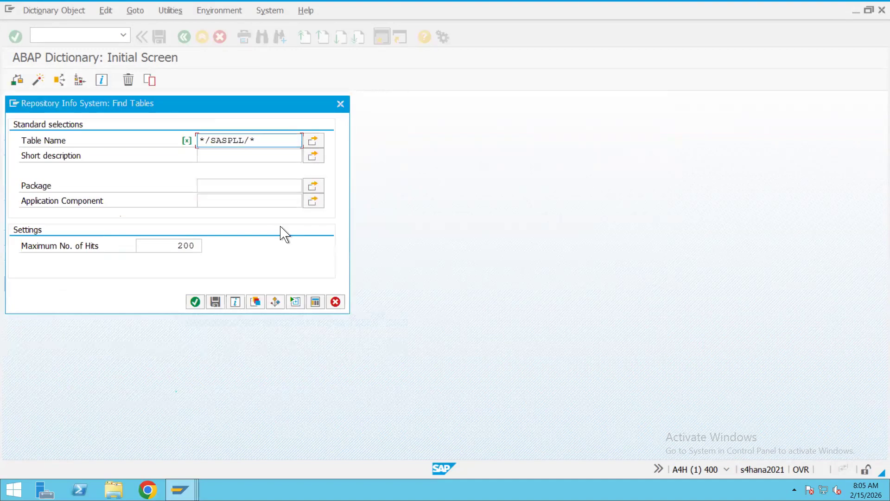
Remove the leading asterisk from the table name pattern and try the table search again with /SASPLL/*.
key(BackSpace)
click(196, 302)
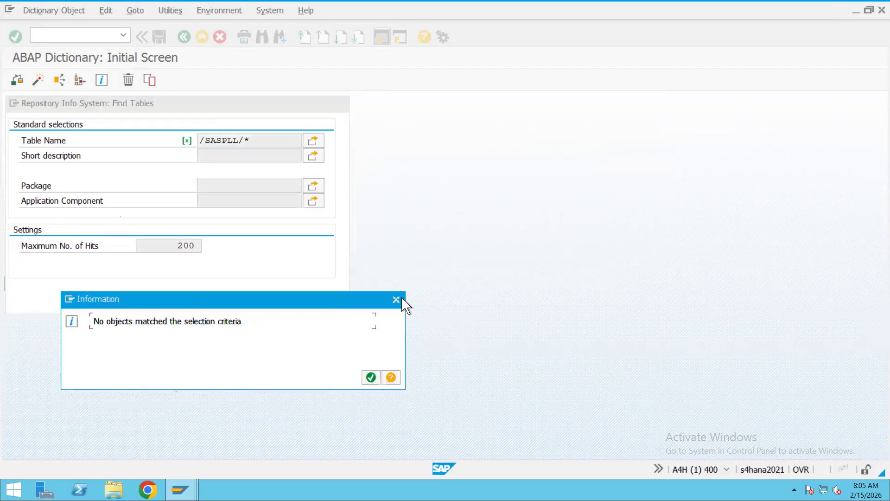
key(Return)
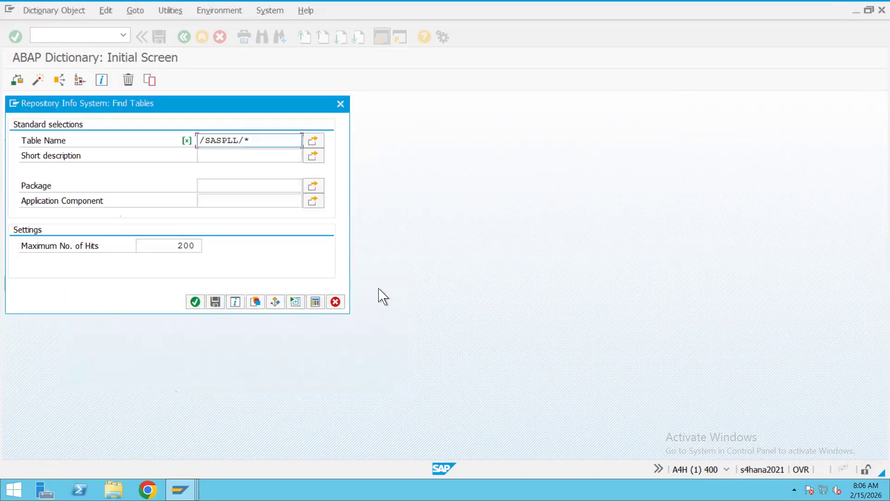
Correct the table name pattern to /SAPSLL/* and list the matching database tables.
key(BackSpace)
key(BackSpace)
text(apsll/*)
click(195, 302)
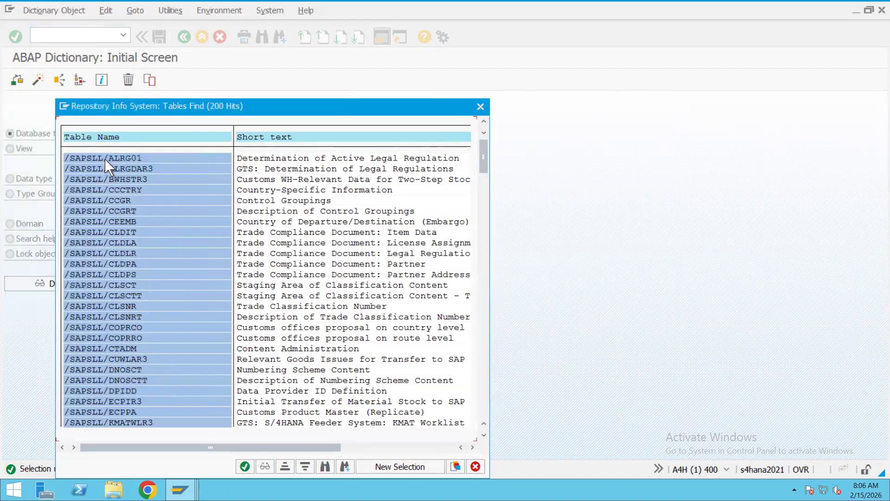
click(133, 161)
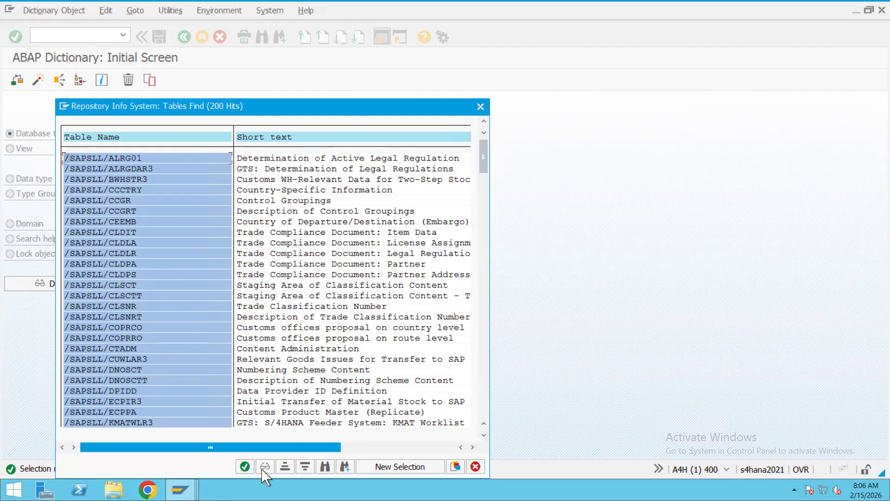
Search the table list for CUHD and close the search.
click(324, 466)
text(CUHD)
key(Return)
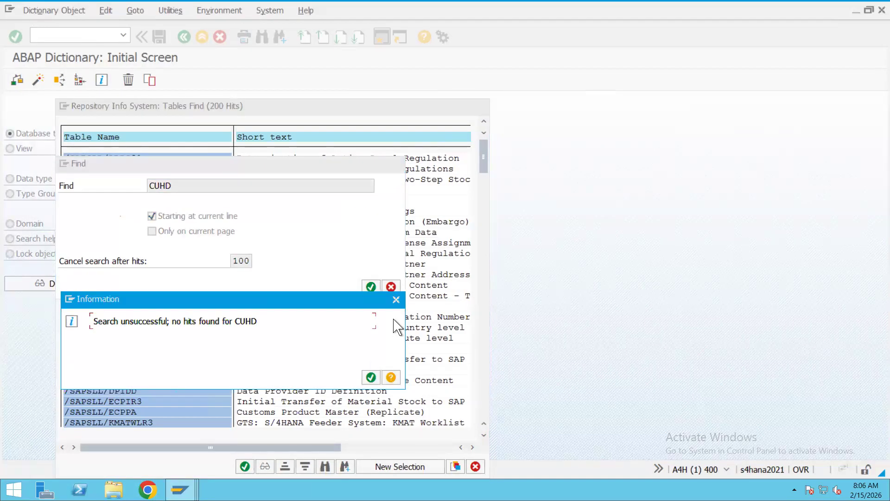
click(396, 299)
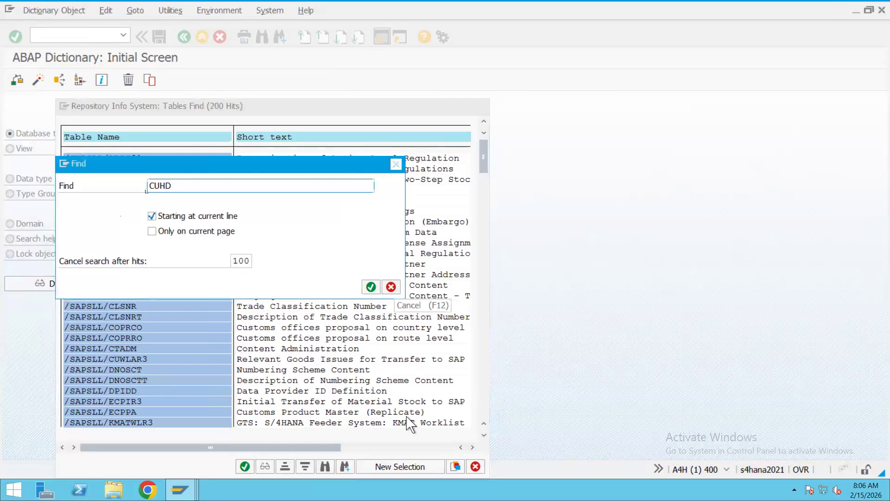
key(Escape)
Start a new selection, raise the maximum number of hits and rerun the /SAPSLL/* table search.
click(399, 466)
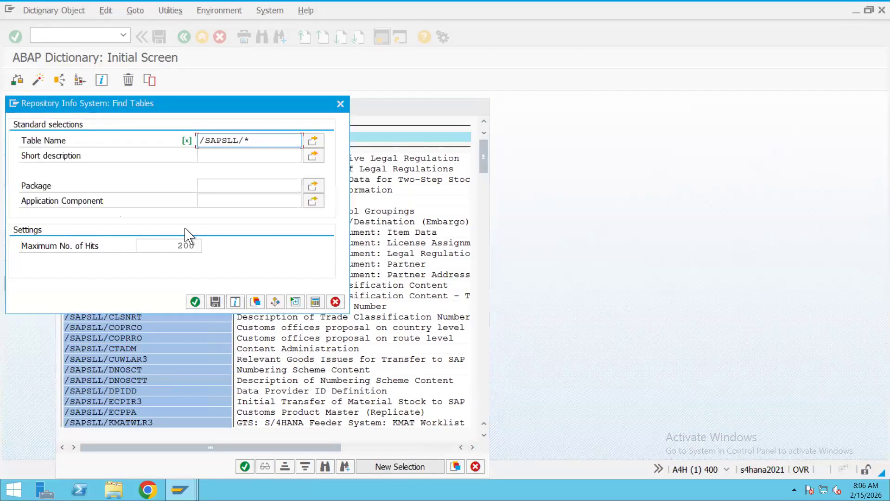
click(193, 245)
text(00)
key(Return)
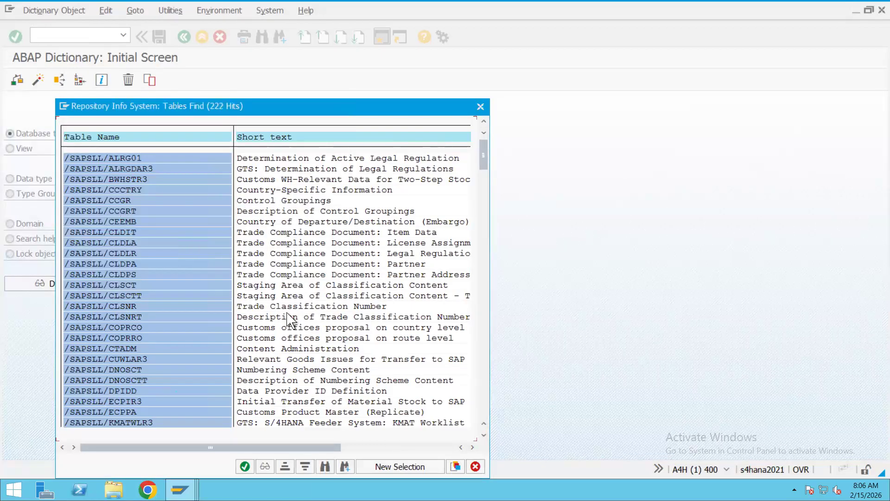
Search the expanded table list for CUHD again, then close the search and the table list.
click(325, 467)
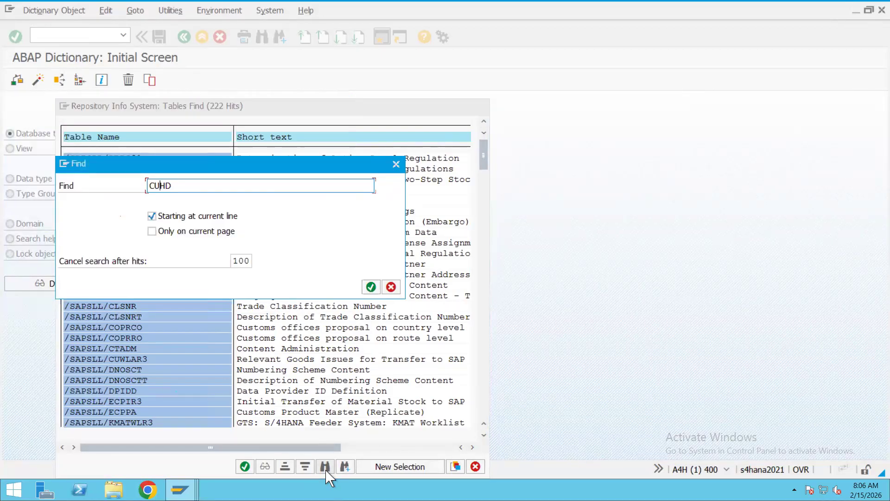
key(Return)
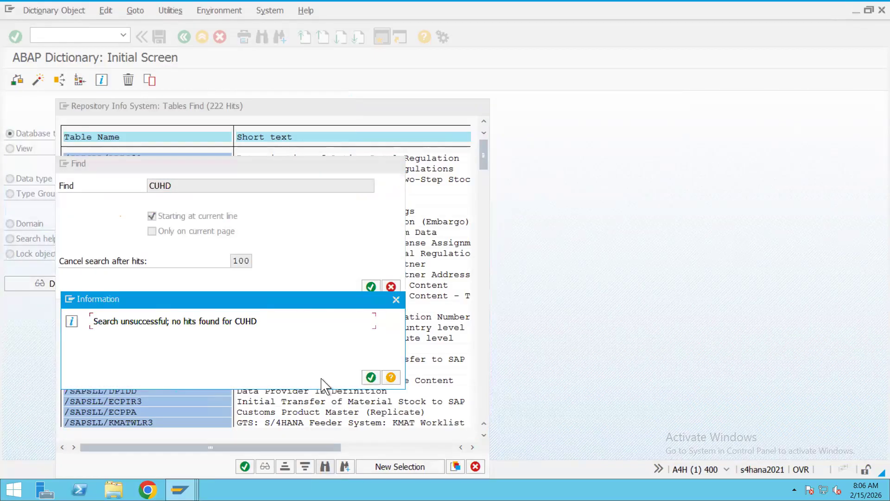
click(395, 299)
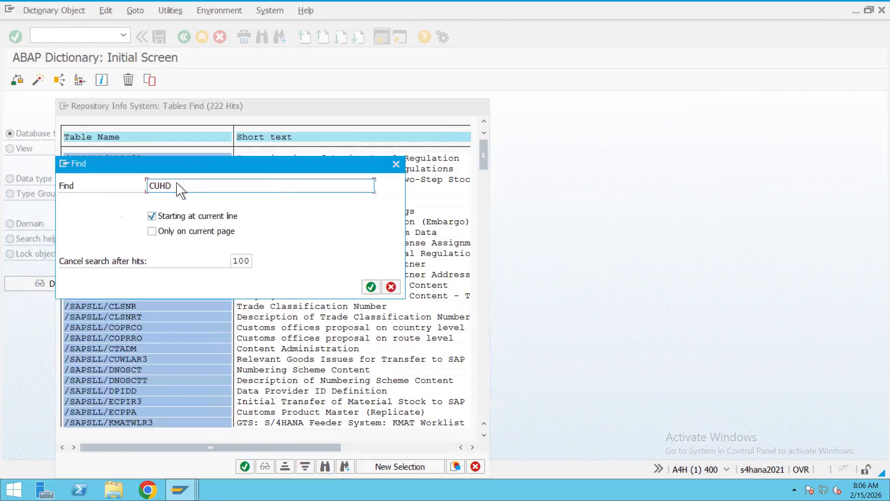
key(BackSpace)
key(BackSpace)
key(BackSpace)
key(BackSpace)
text(/sapsl)
click(396, 164)
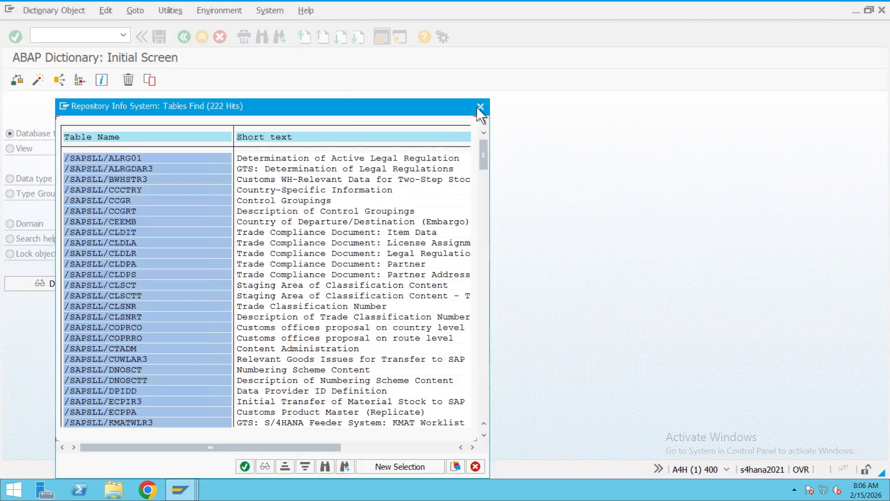
click(480, 107)
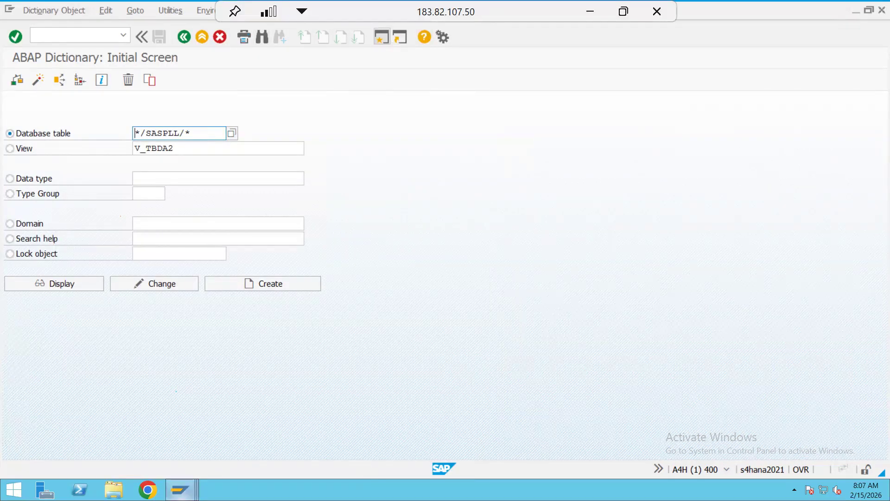
Open the gts system from SAP Logon and log on to client 900 with the saved user and the account password.
mouse_move(179, 489)
click(68, 447)
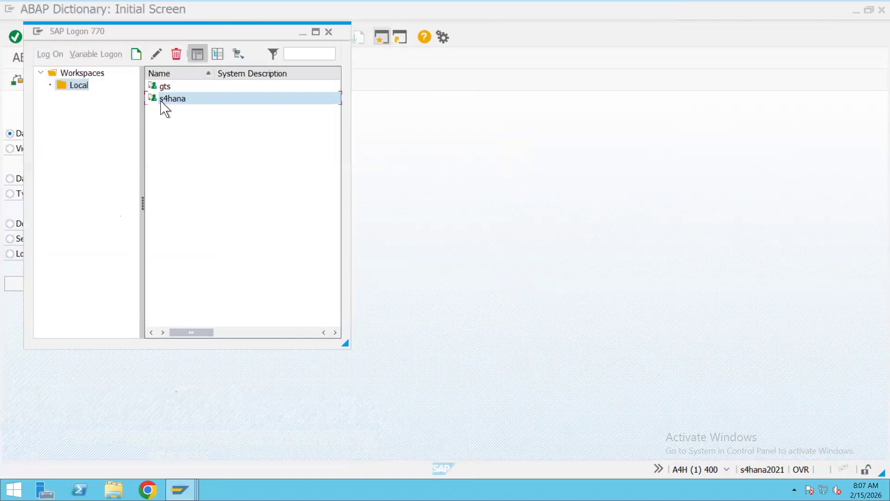
double_click(166, 86)
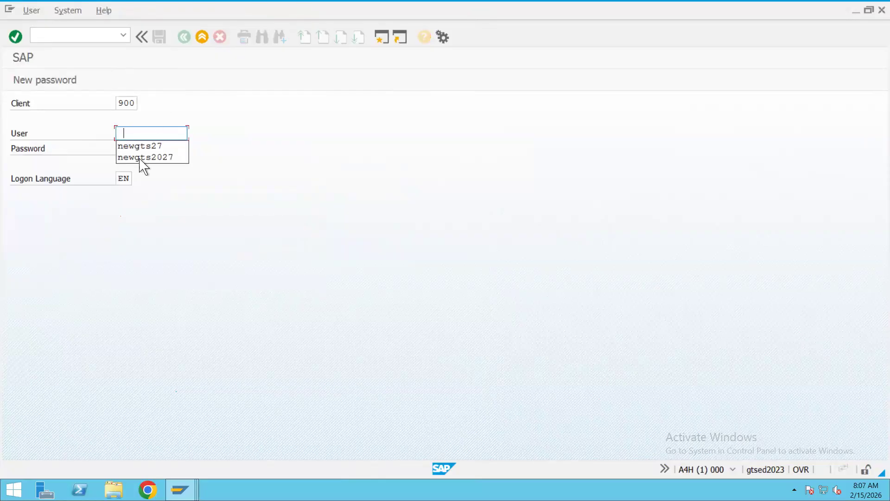
click(146, 145)
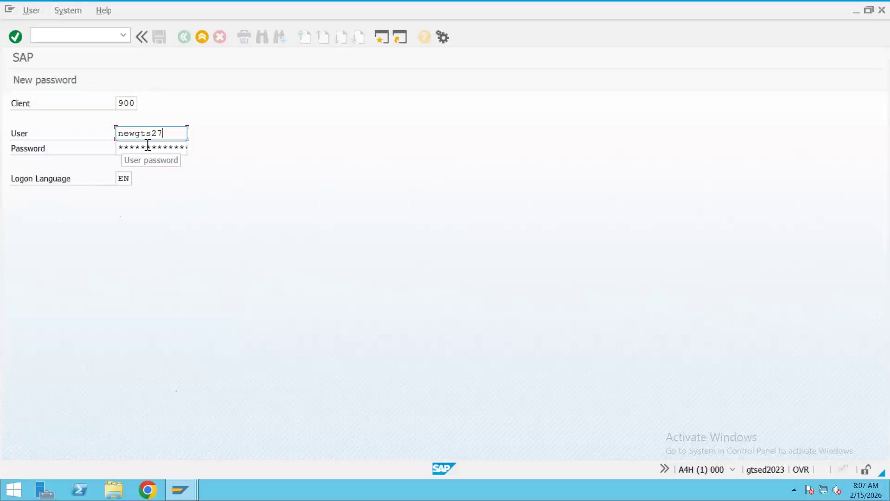
click(120, 148)
text(********)
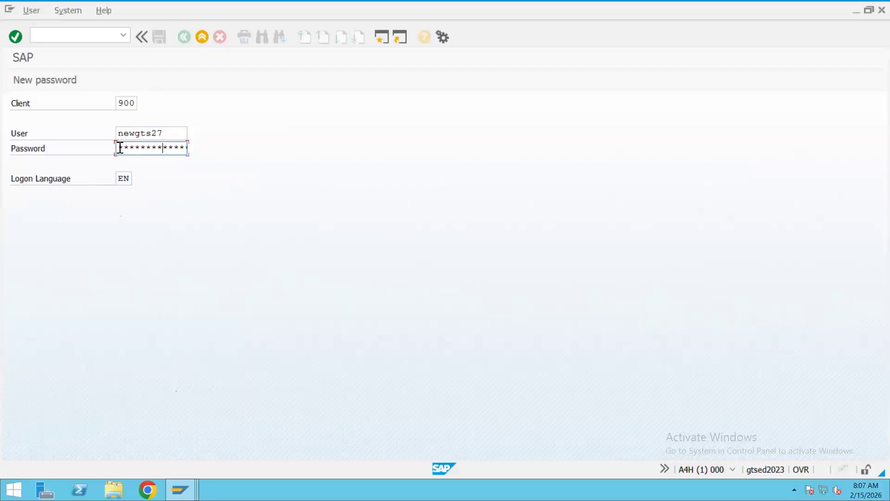
text(**)
key(Return)
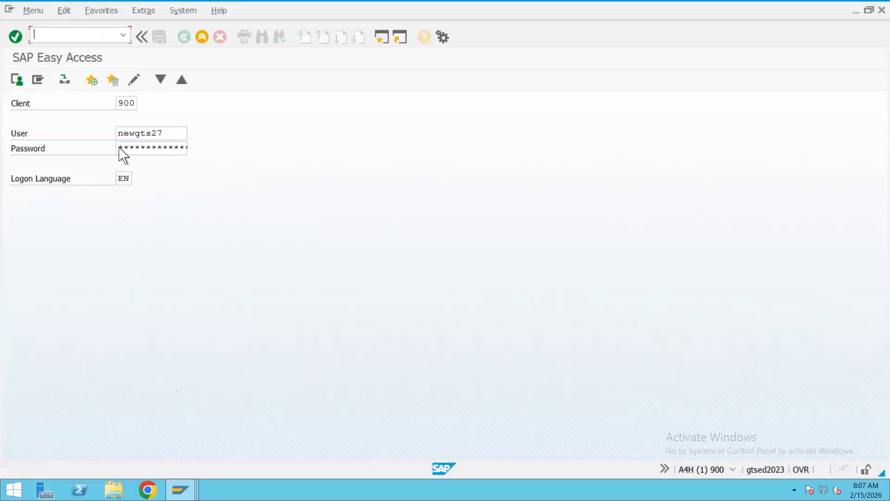
Open the ABAP Dictionary in the gts system with /nse11 and try searching for database tables matching */saspll/*.
text(/nse11)
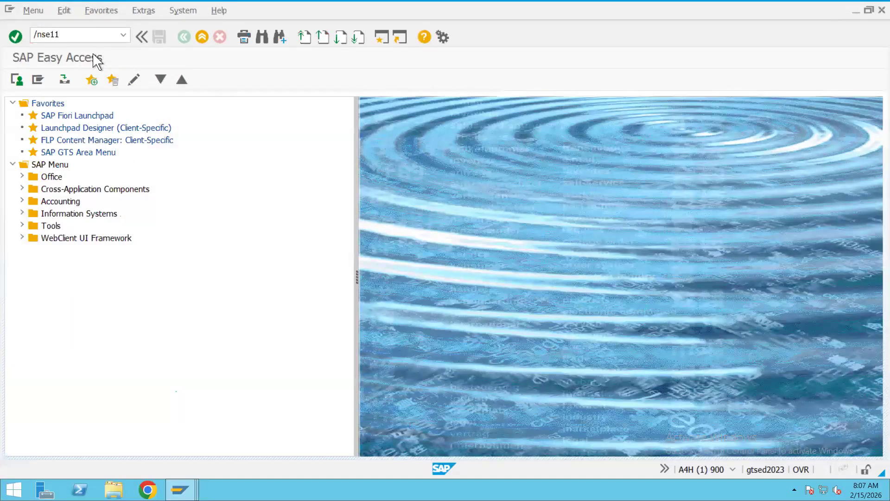
key(Return)
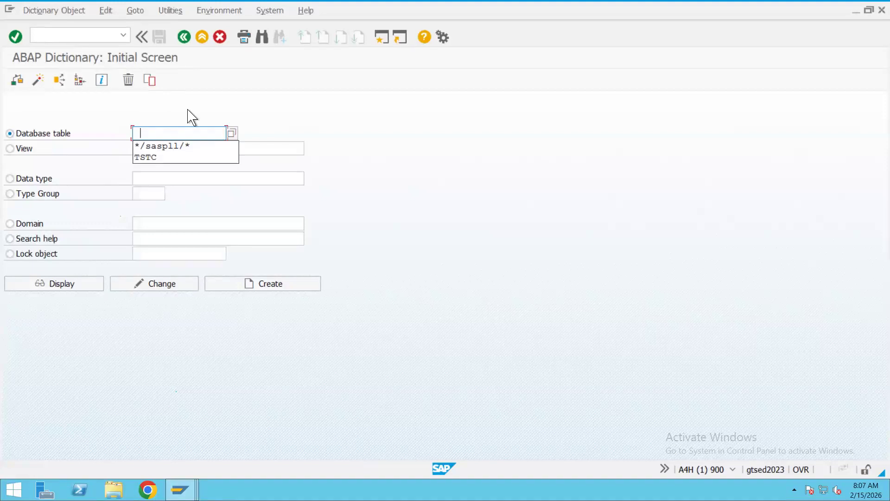
click(179, 145)
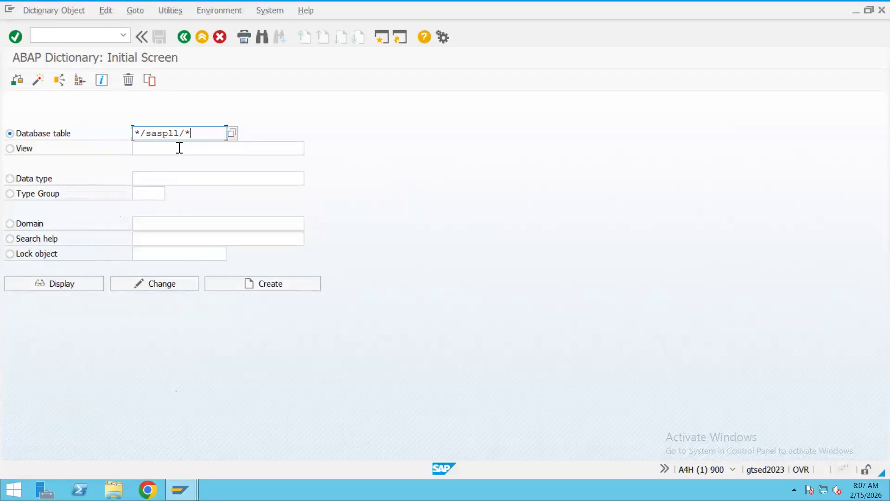
key(Return)
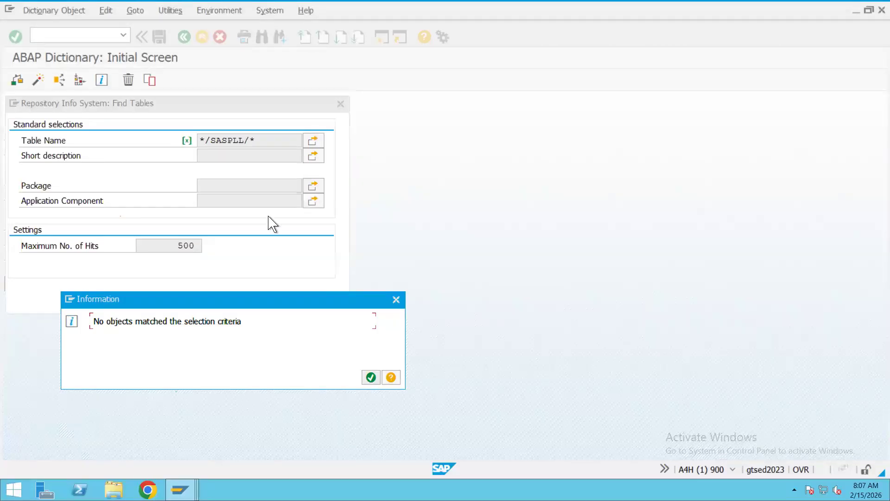
Correct the table name pattern to */SAPSLL/* and list the matching tables in the gts system.
key(Return)
key(BackSpace)
key(BackSpace)
key(BackSpace)
key(BackSpace)
key(BackSpace)
text(apsll)
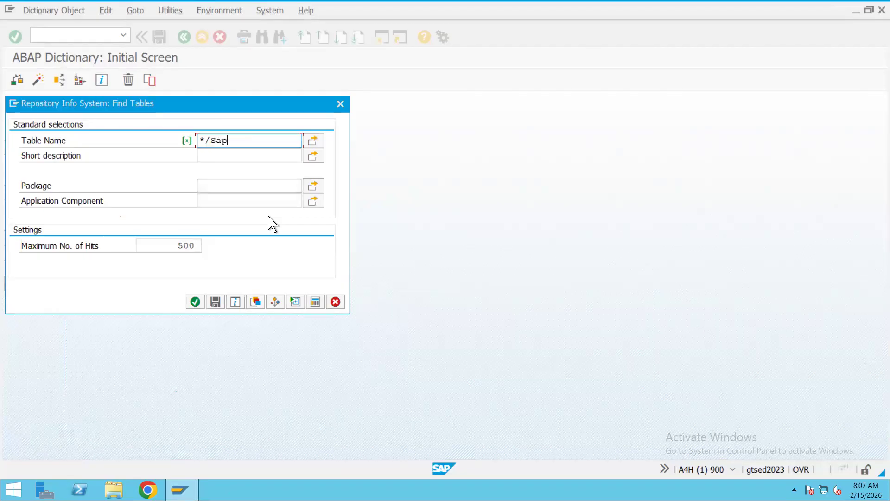
text(/*)
click(196, 302)
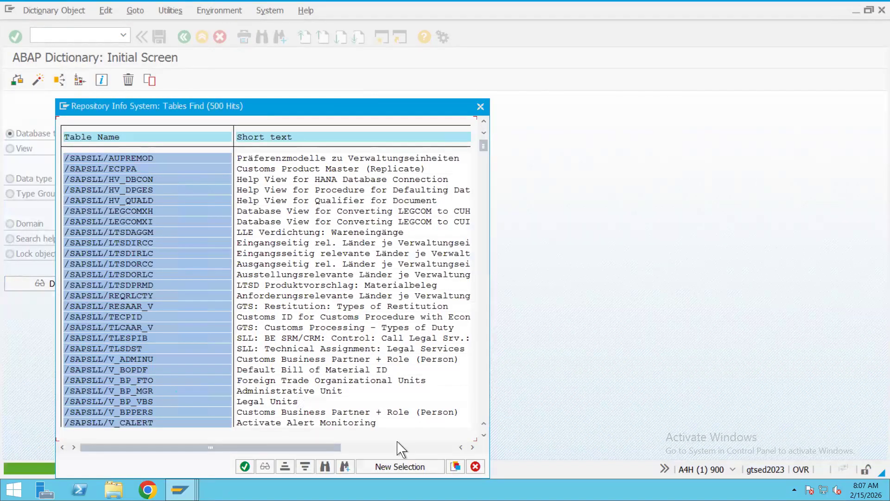
Start a new selection, raise the maximum number of hits above 500 and rerun the */SAPSLL/* search.
click(387, 466)
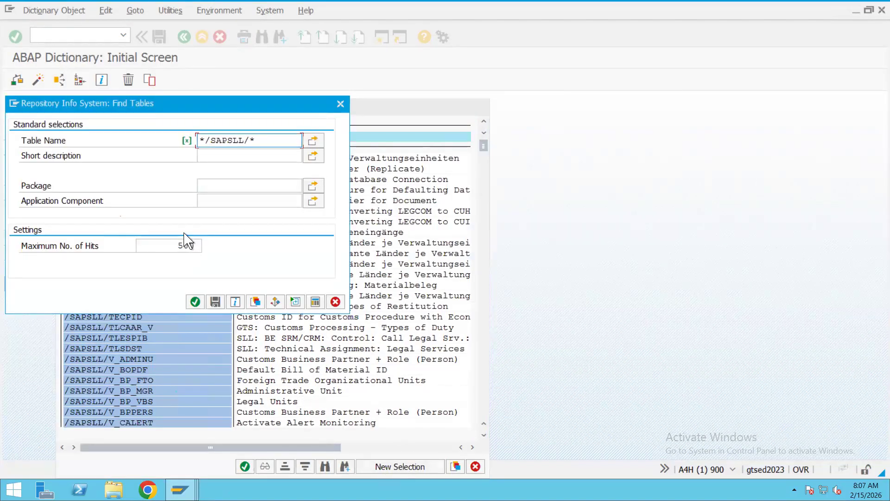
click(199, 246)
text(000)
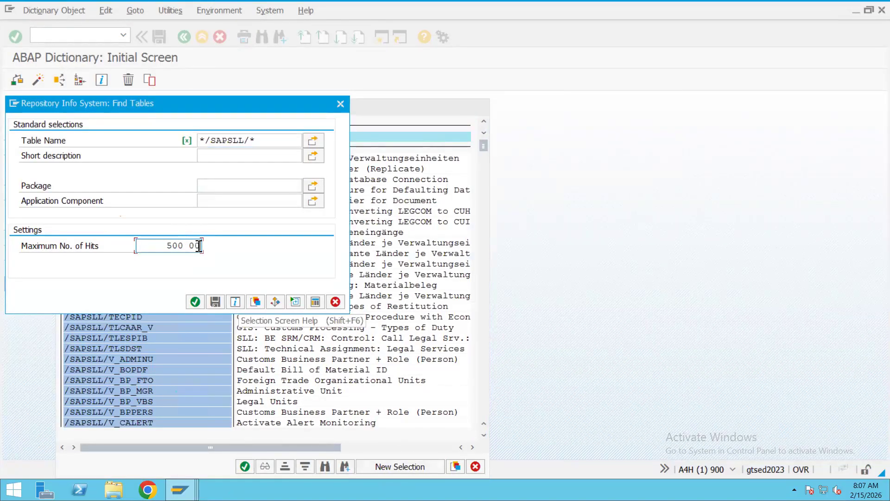
key(Left)
key(Left)
key(Left)
key(Left)
key(Delete)
key(Return)
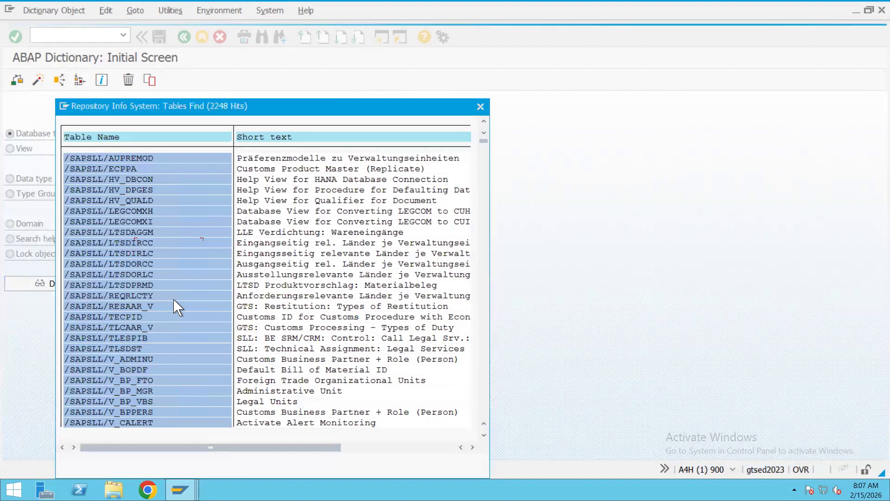
Search the gts table list for CUHD, review the matching customs document tables and close the lists.
click(325, 466)
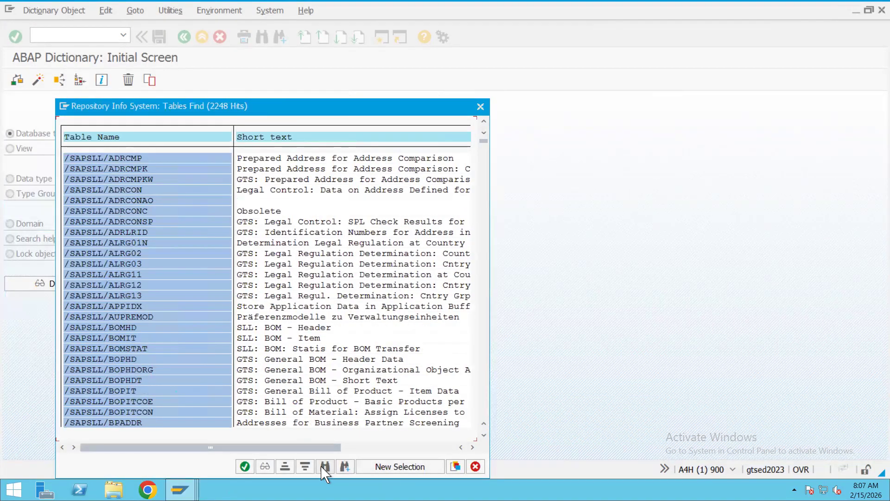
text(CUHD)
key(Return)
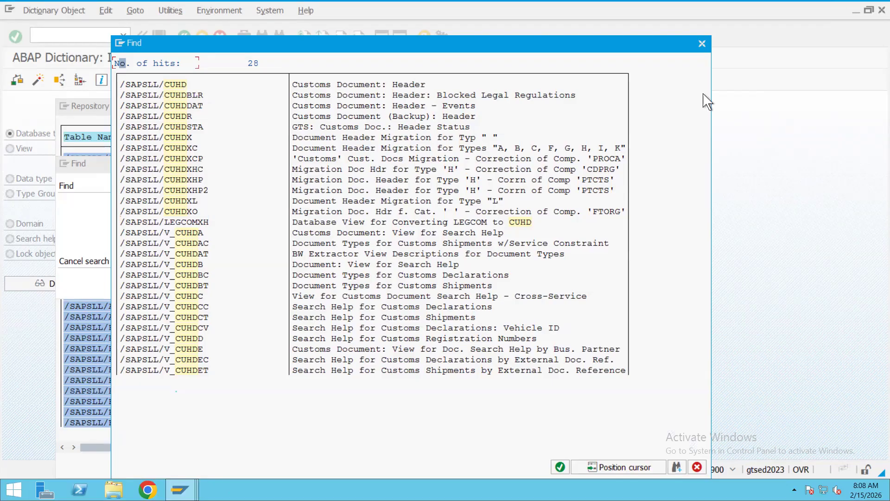
click(702, 44)
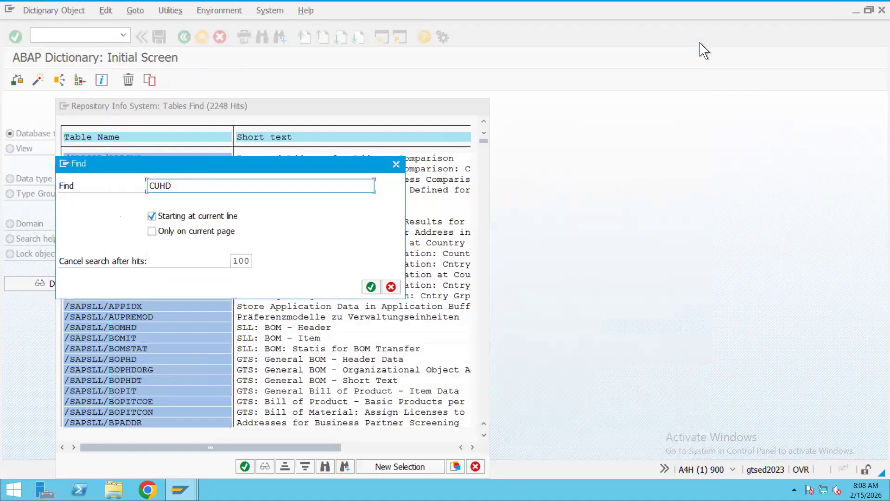
click(396, 164)
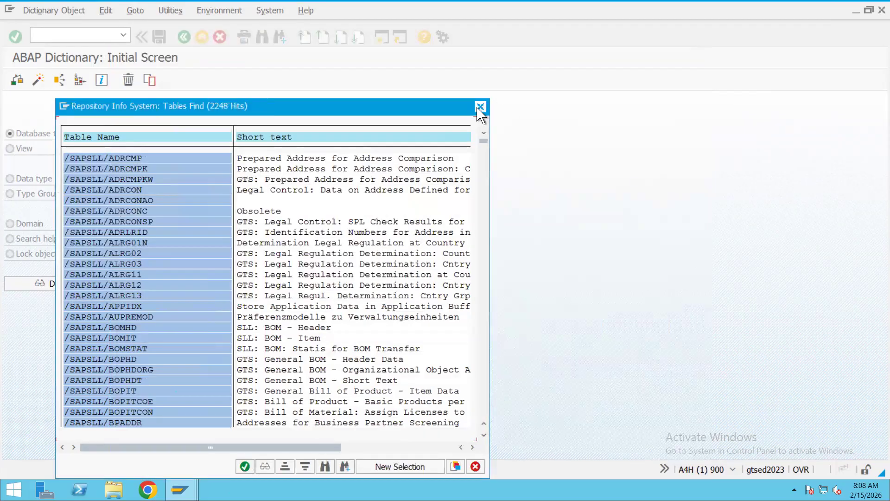
click(480, 108)
Try transaction /ns38, then open the ABAP Editor with /nse38.
click(68, 33)
text(/ns38)
key(Return)
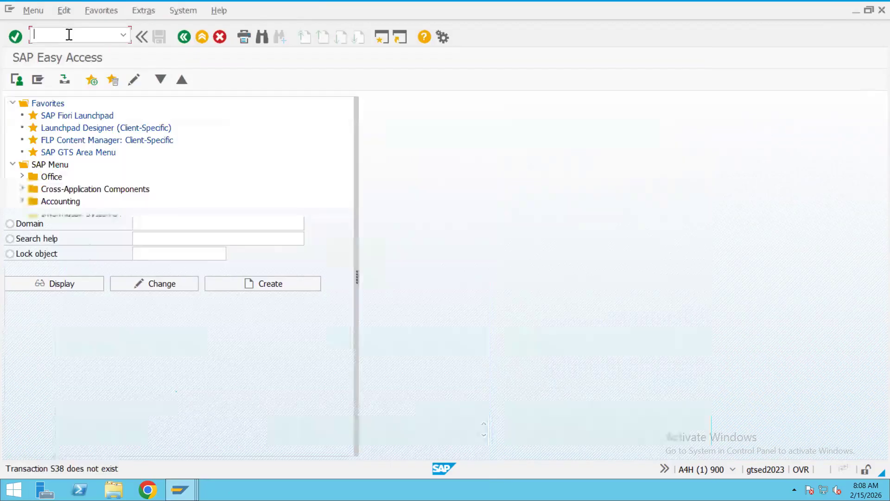
text(/nse38)
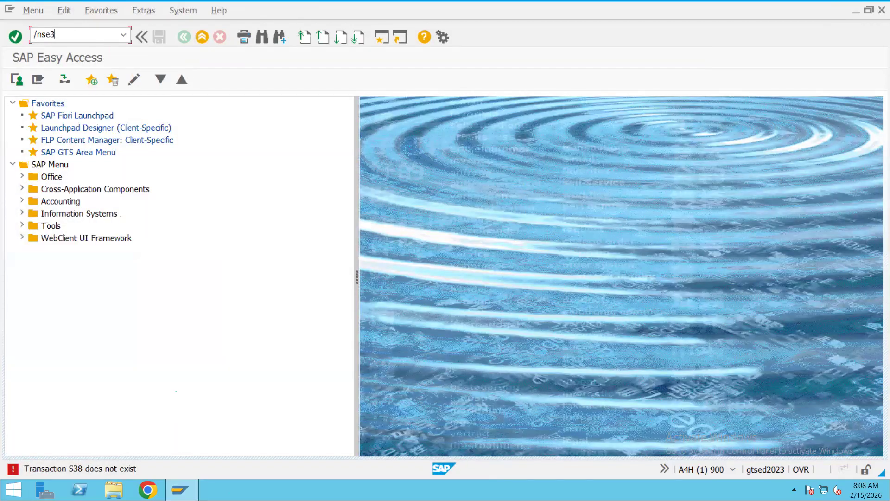
key(Return)
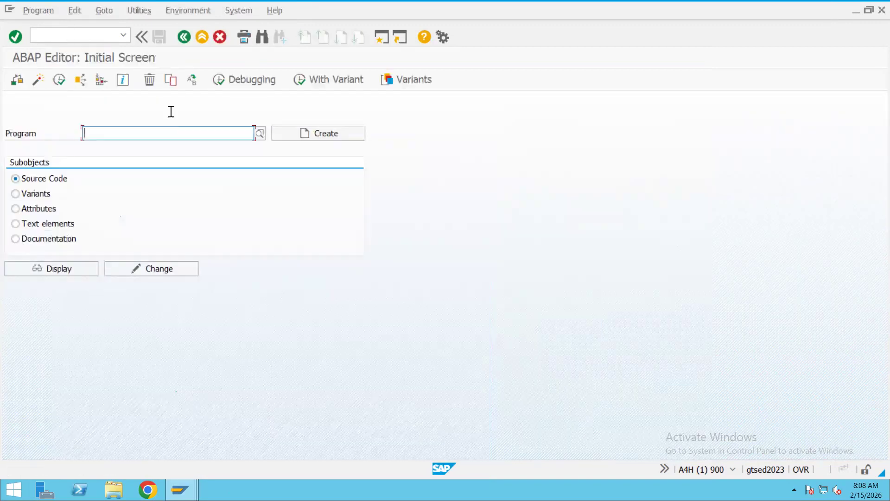
Look up programs matching /sapsll/* for the Program field.
click(175, 135)
text(/saps)
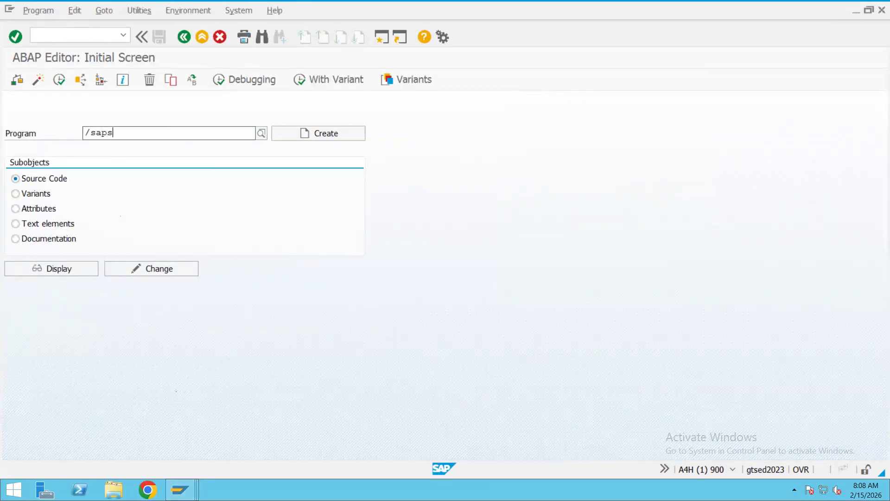
text(ll/*)
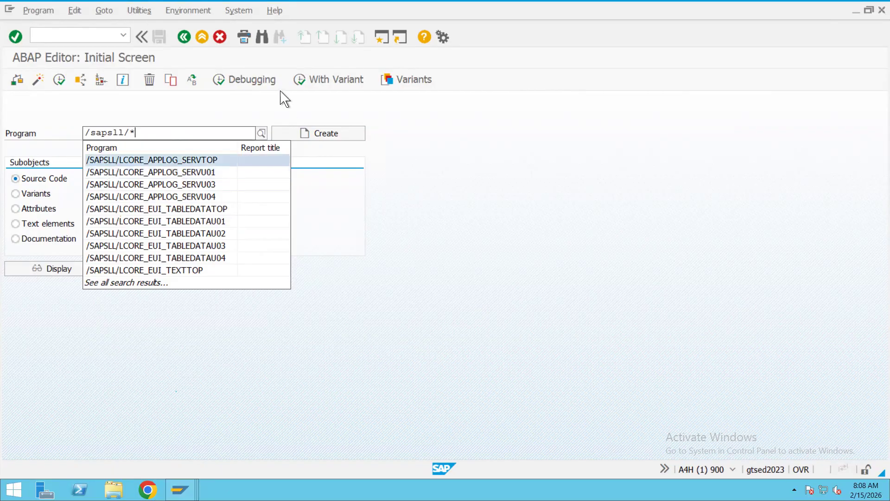
Run transaction /n/sapsll/menu_legal in the gts system to open the SAP Global Trade Services area menu.
click(123, 36)
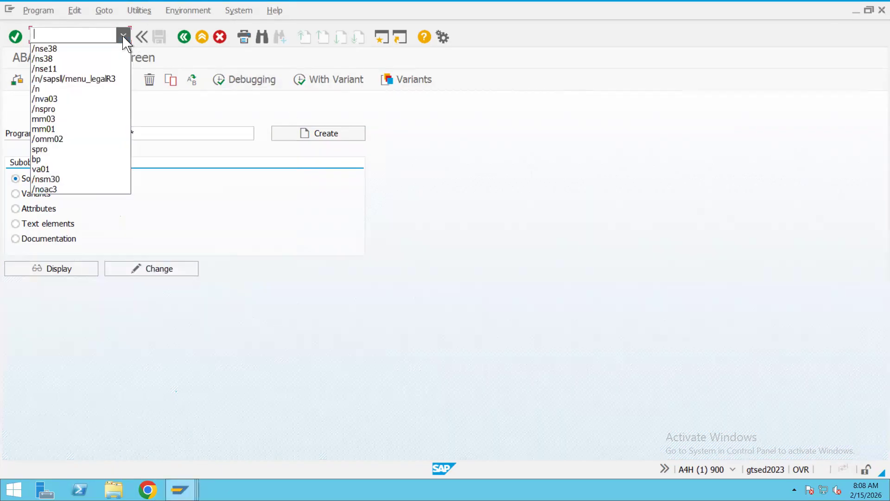
click(85, 79)
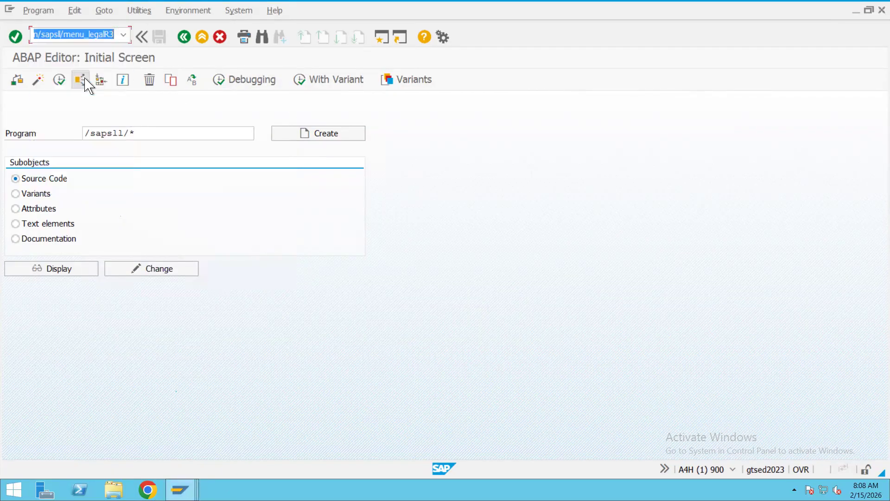
click(116, 37)
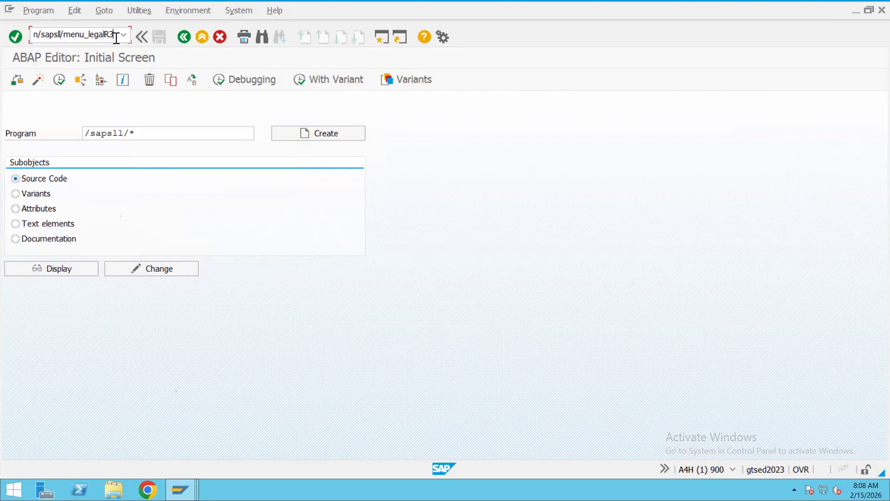
key(BackSpace)
key(BackSpace)
click(181, 489)
click(83, 443)
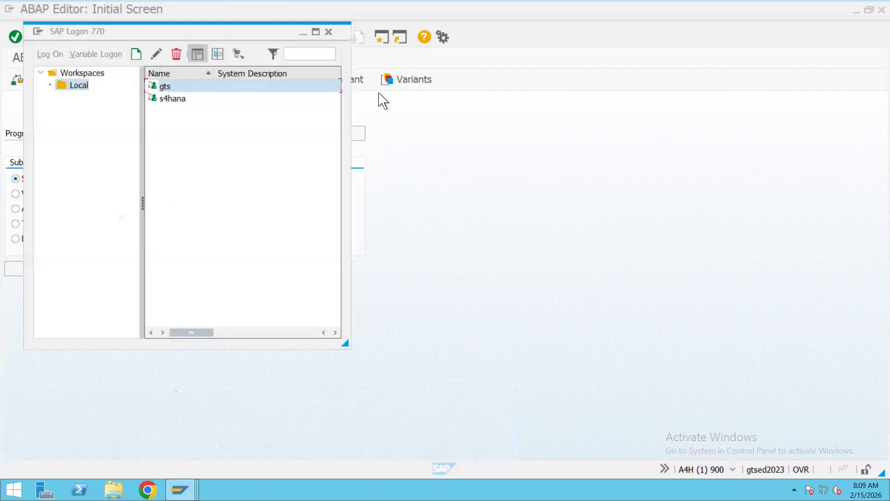
click(303, 33)
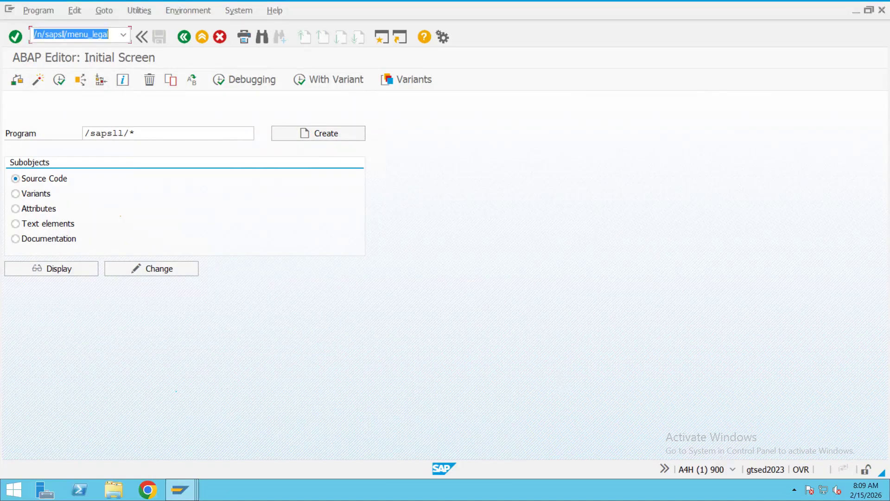
click(732, 470)
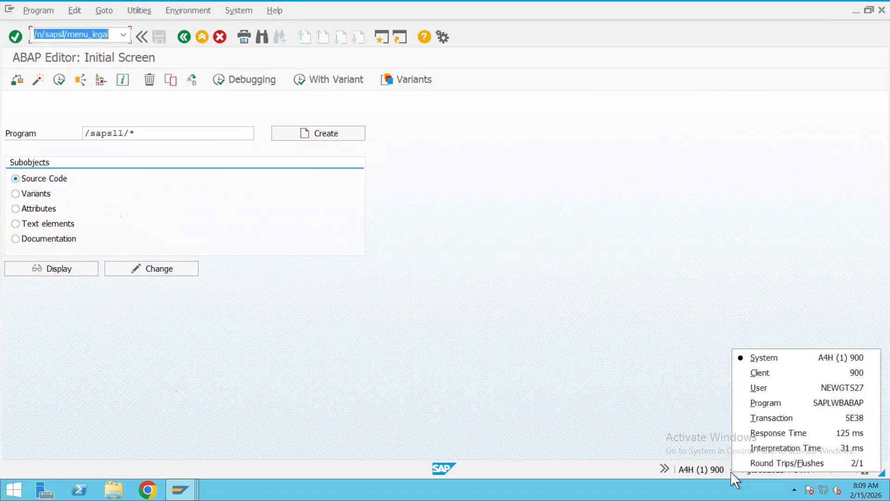
click(523, 351)
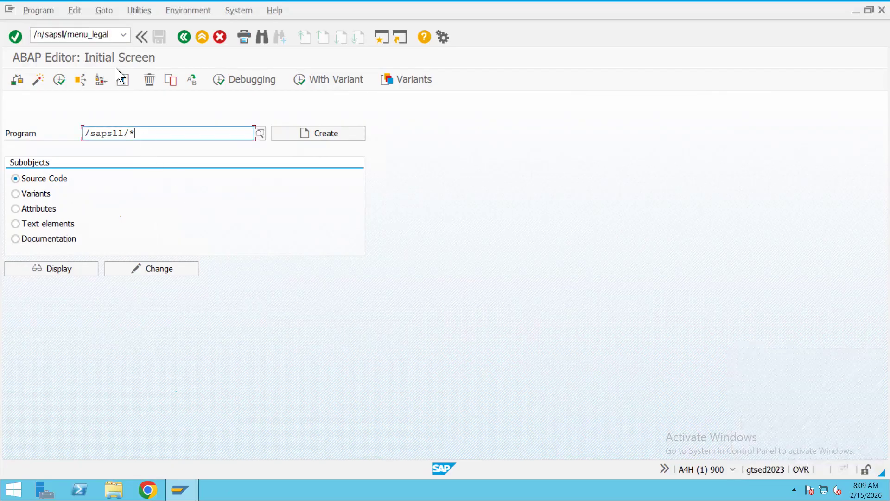
key(Return)
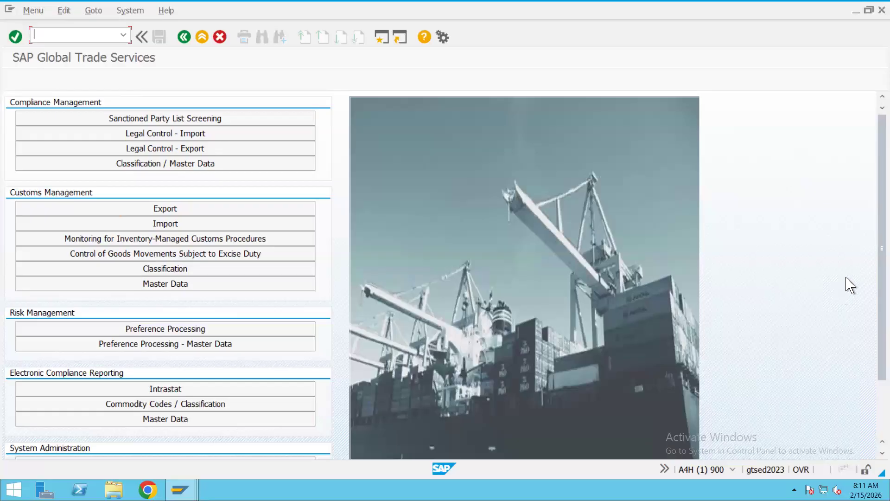
Check the transaction history and leave the Global Trade Services area menu for the SAP Easy Access screen.
click(123, 35)
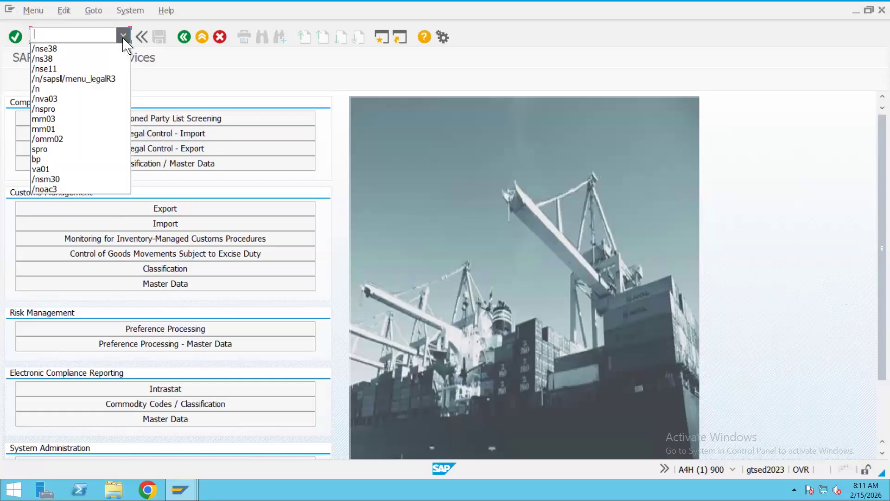
click(185, 88)
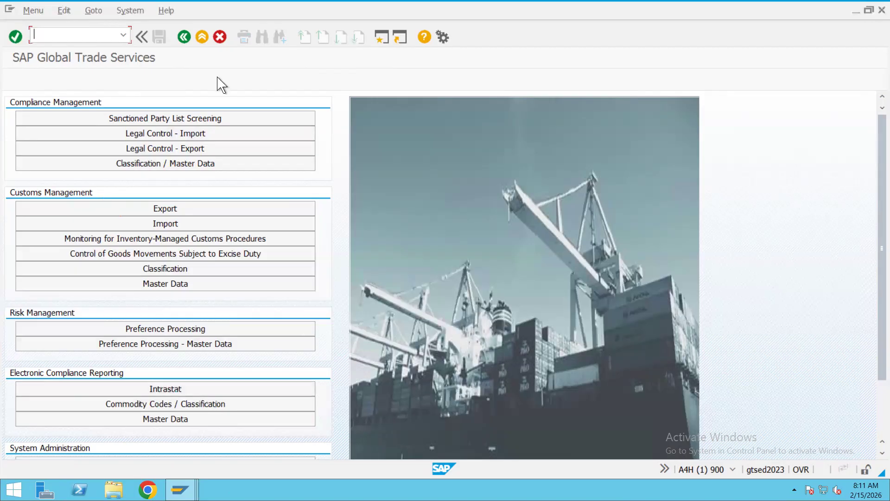
click(202, 37)
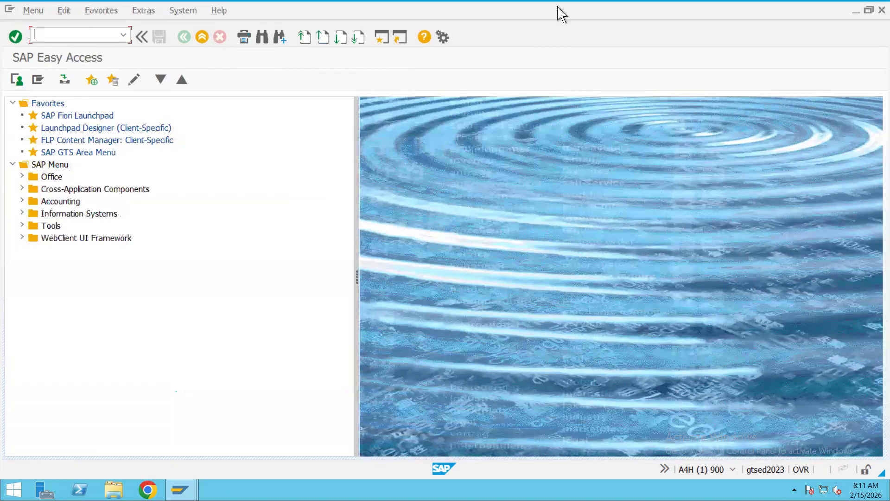
Switch to the S/4HANA session with the displayed standard order and back out to its SAP Easy Access screen.
mouse_move(558, 7)
click(592, 15)
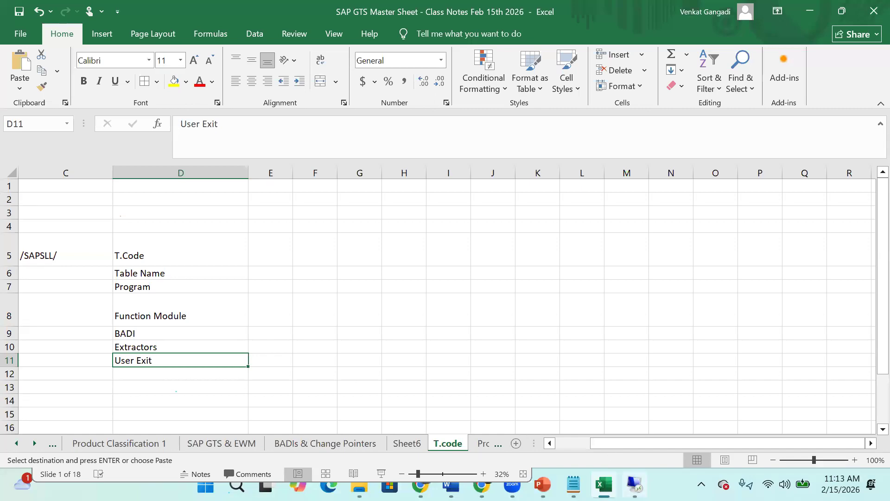
click(634, 485)
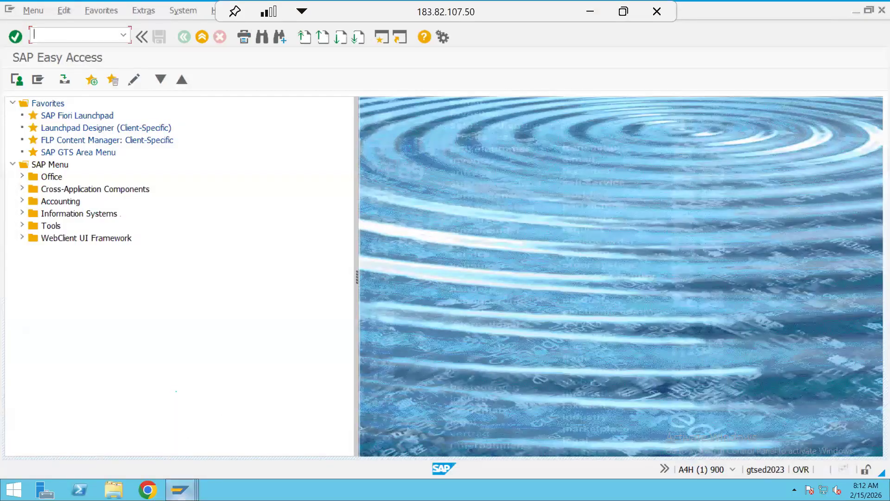
click(179, 489)
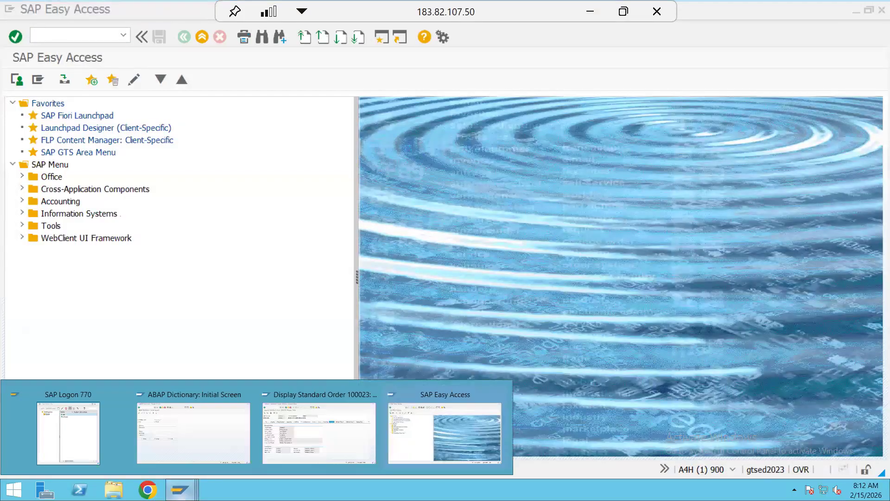
click(292, 436)
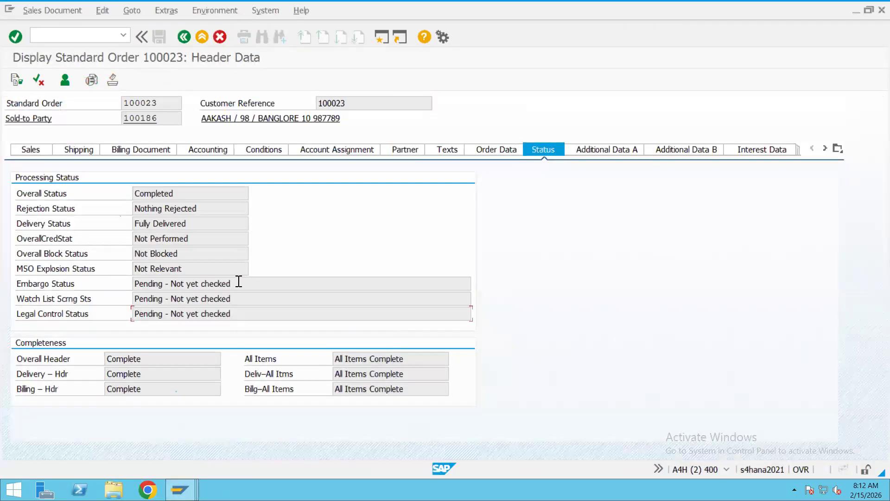
click(184, 37)
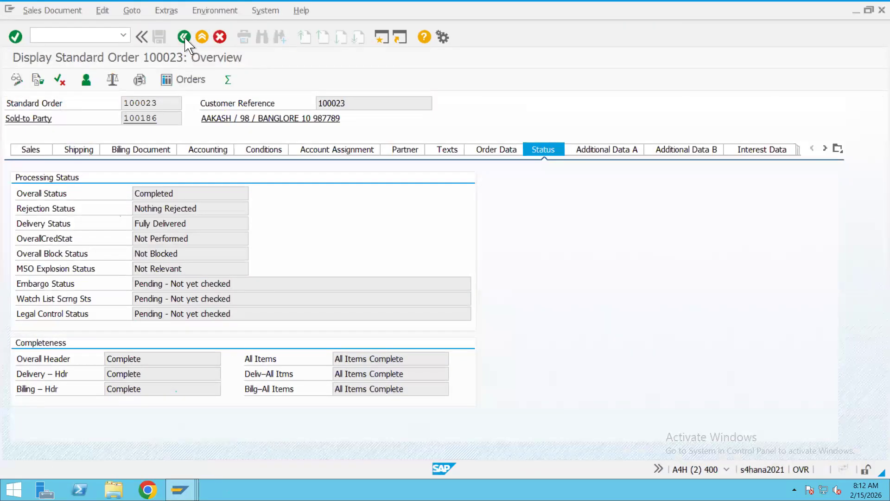
click(184, 38)
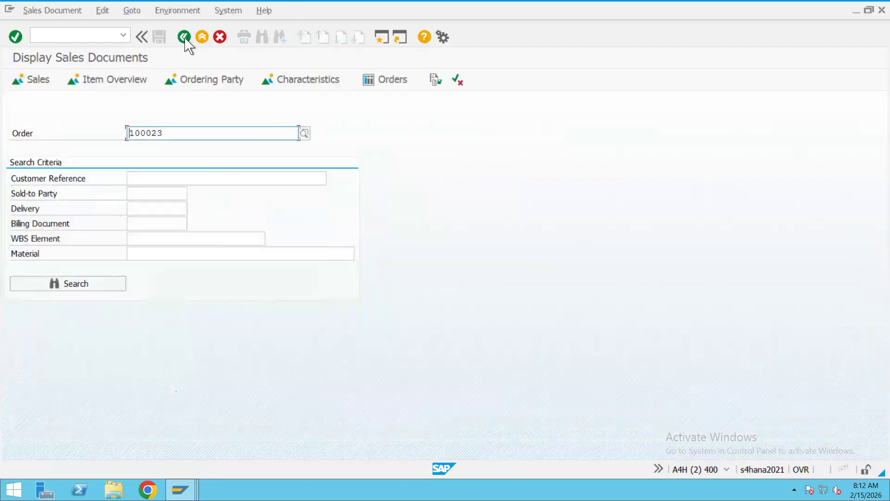
click(184, 37)
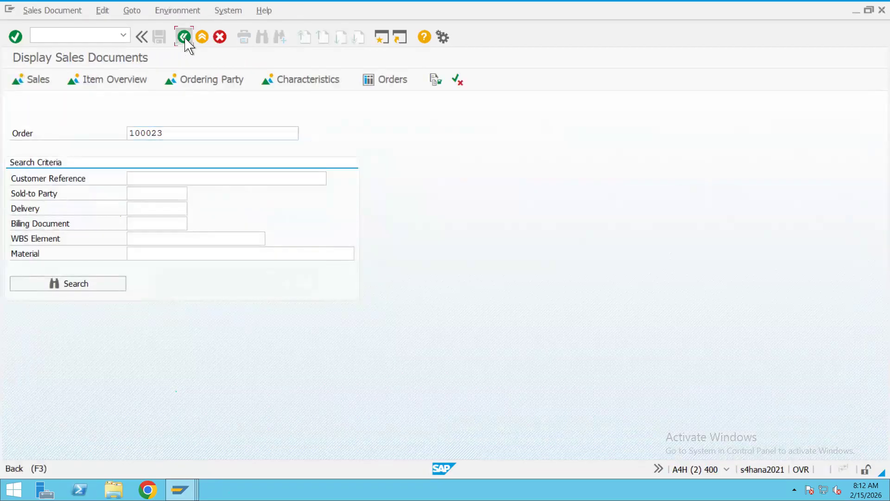
Switch to the SAP GTS Master Sheet workbook in Excel and open its Main Sheet.
mouse_move(557, 3)
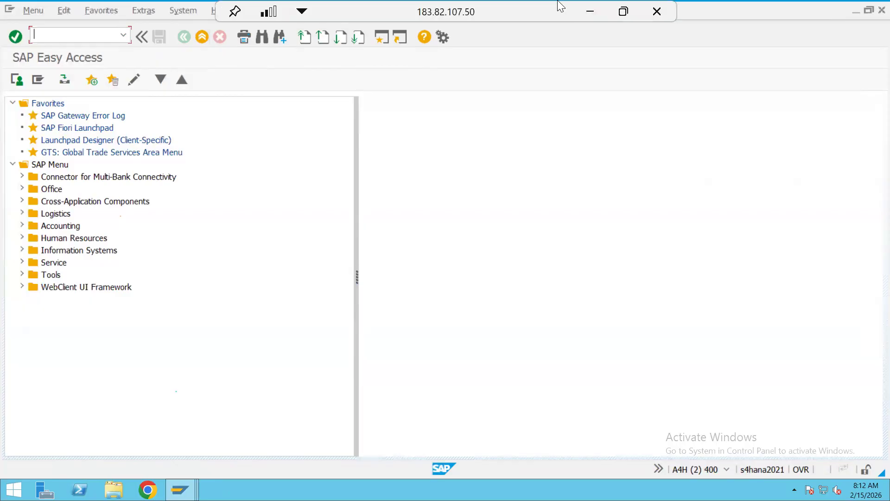
click(592, 13)
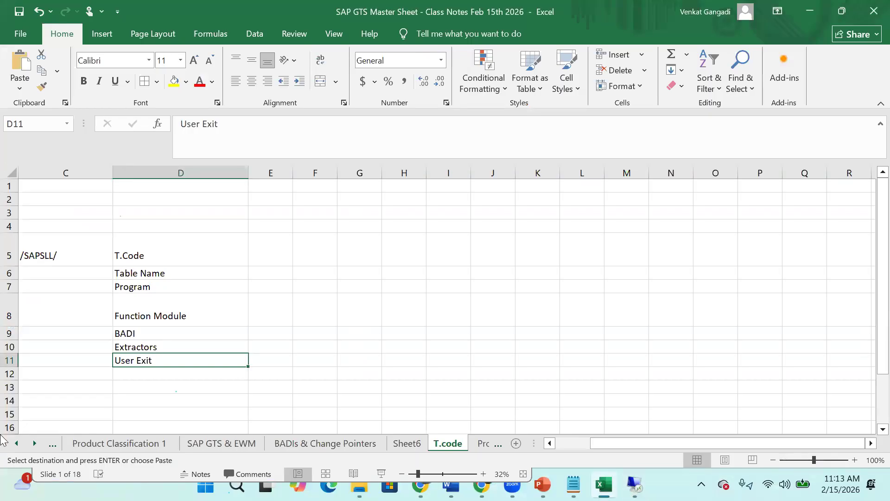
click(17, 444)
click(17, 445)
click(17, 444)
click(130, 443)
click(99, 443)
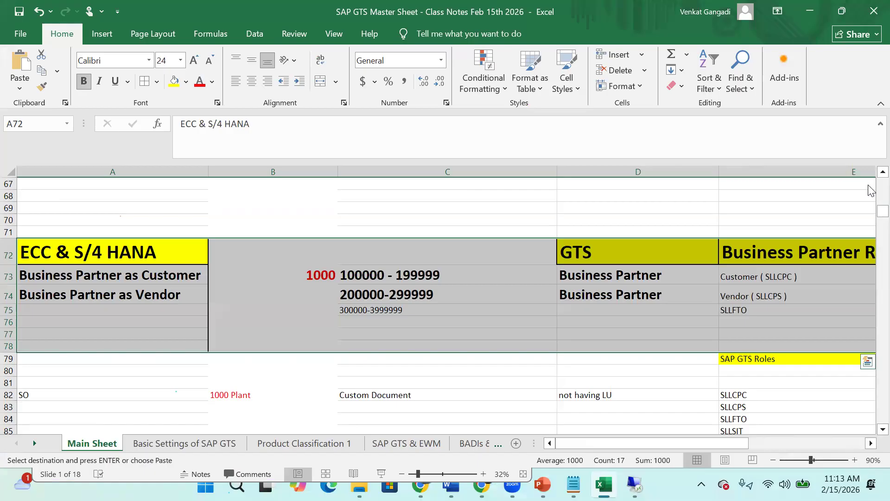
Select the block mapping ECC customer, vendor and contact person to GTS business partners and roles, starting at cell A6.
scroll(870, 191, up, 6)
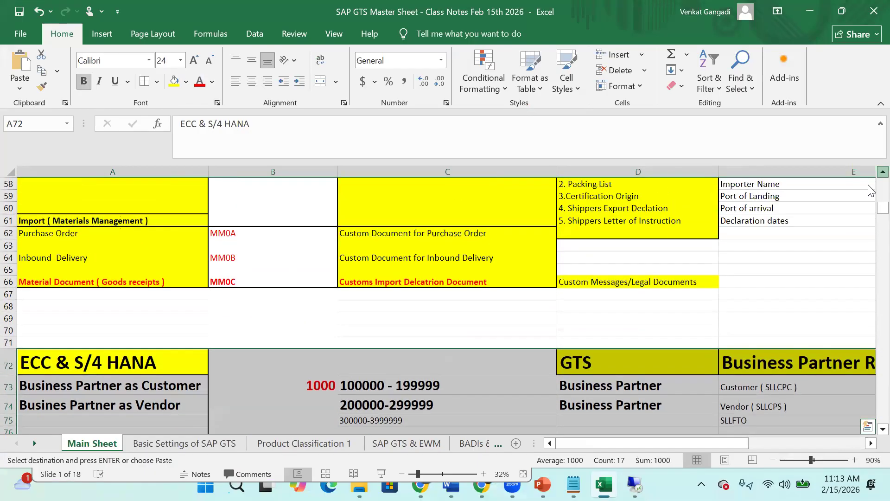
scroll(869, 190, up, 11)
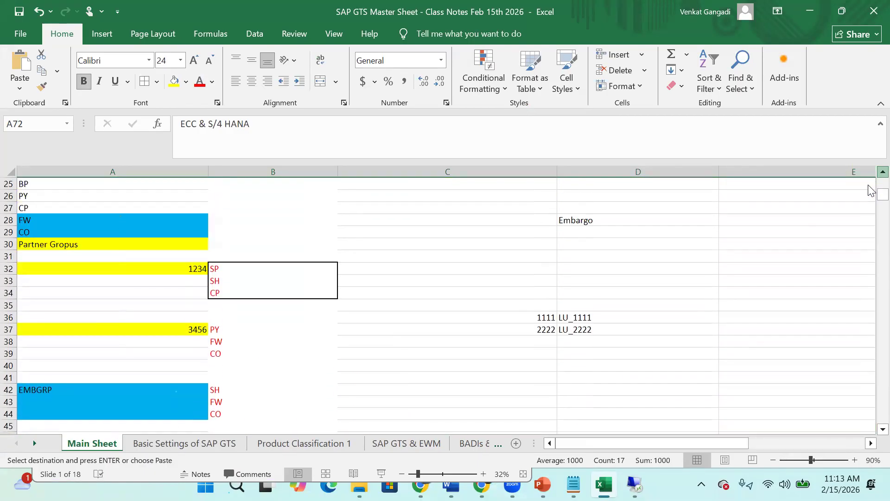
scroll(870, 190, up, 4)
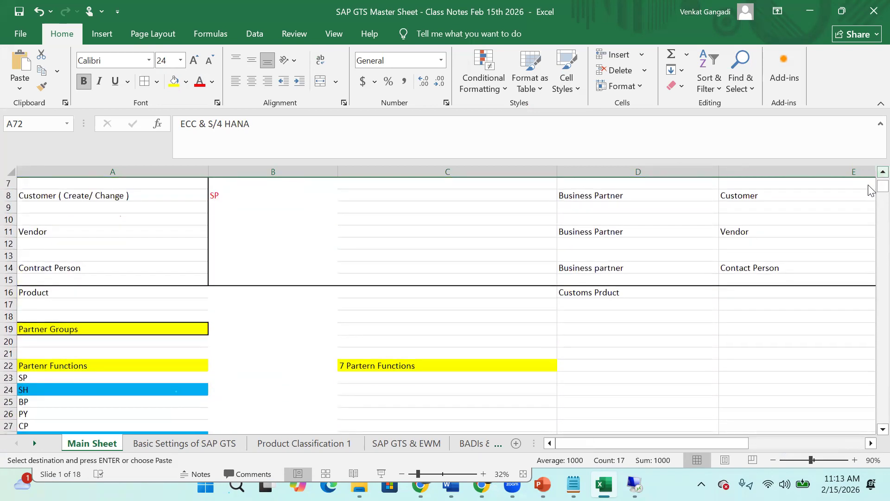
scroll(870, 191, up, 1)
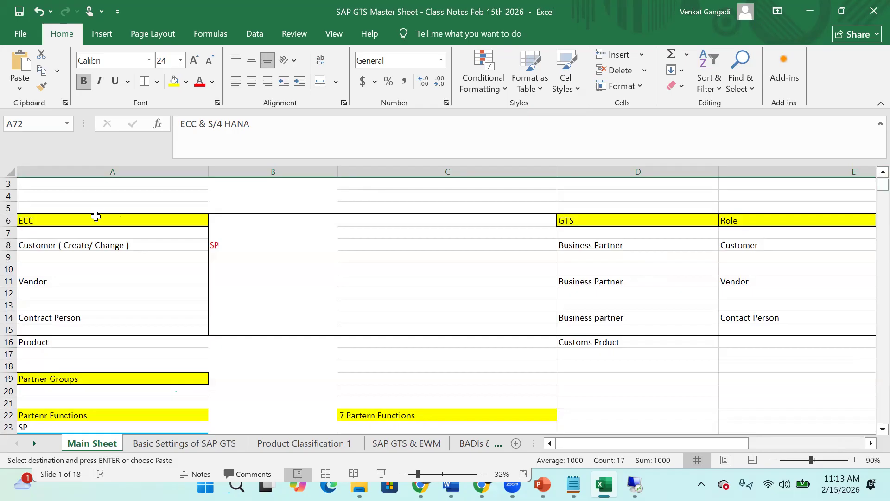
drag(68, 222, 759, 326)
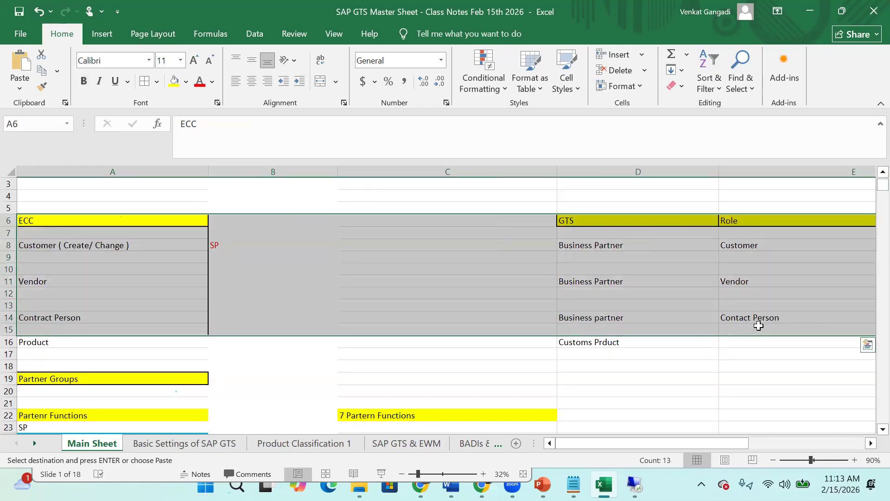